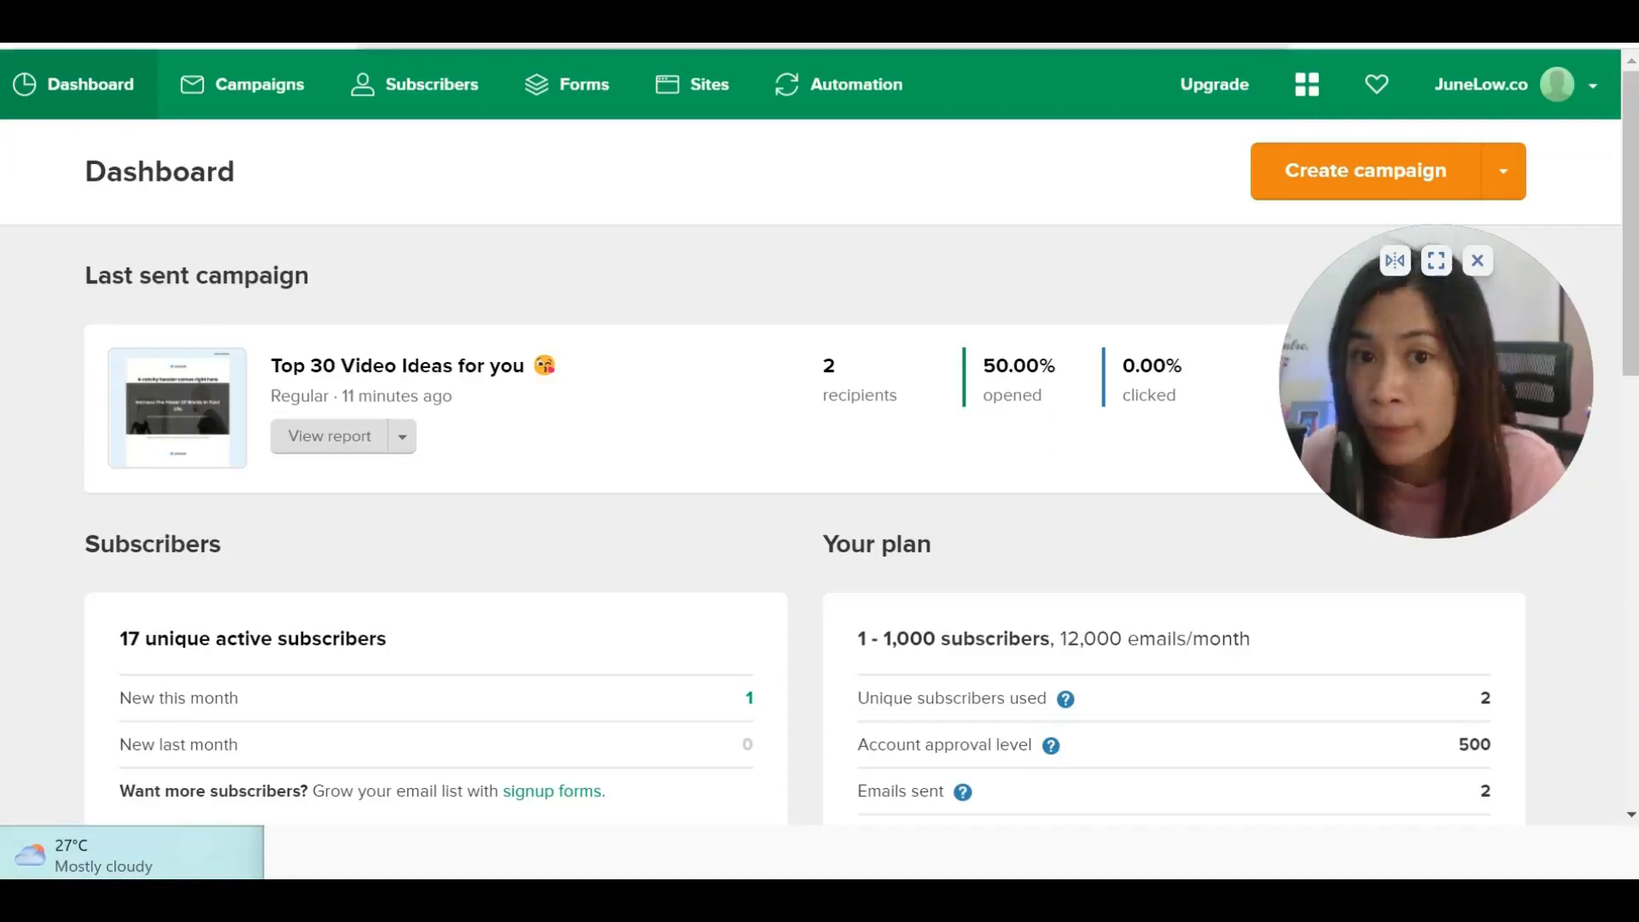
View the Notepad note containing the MailerLite link, moving its window higher, and return to the dashboard.
key("alt+Tab")
left_click_drag(914, 617, 971, 314)
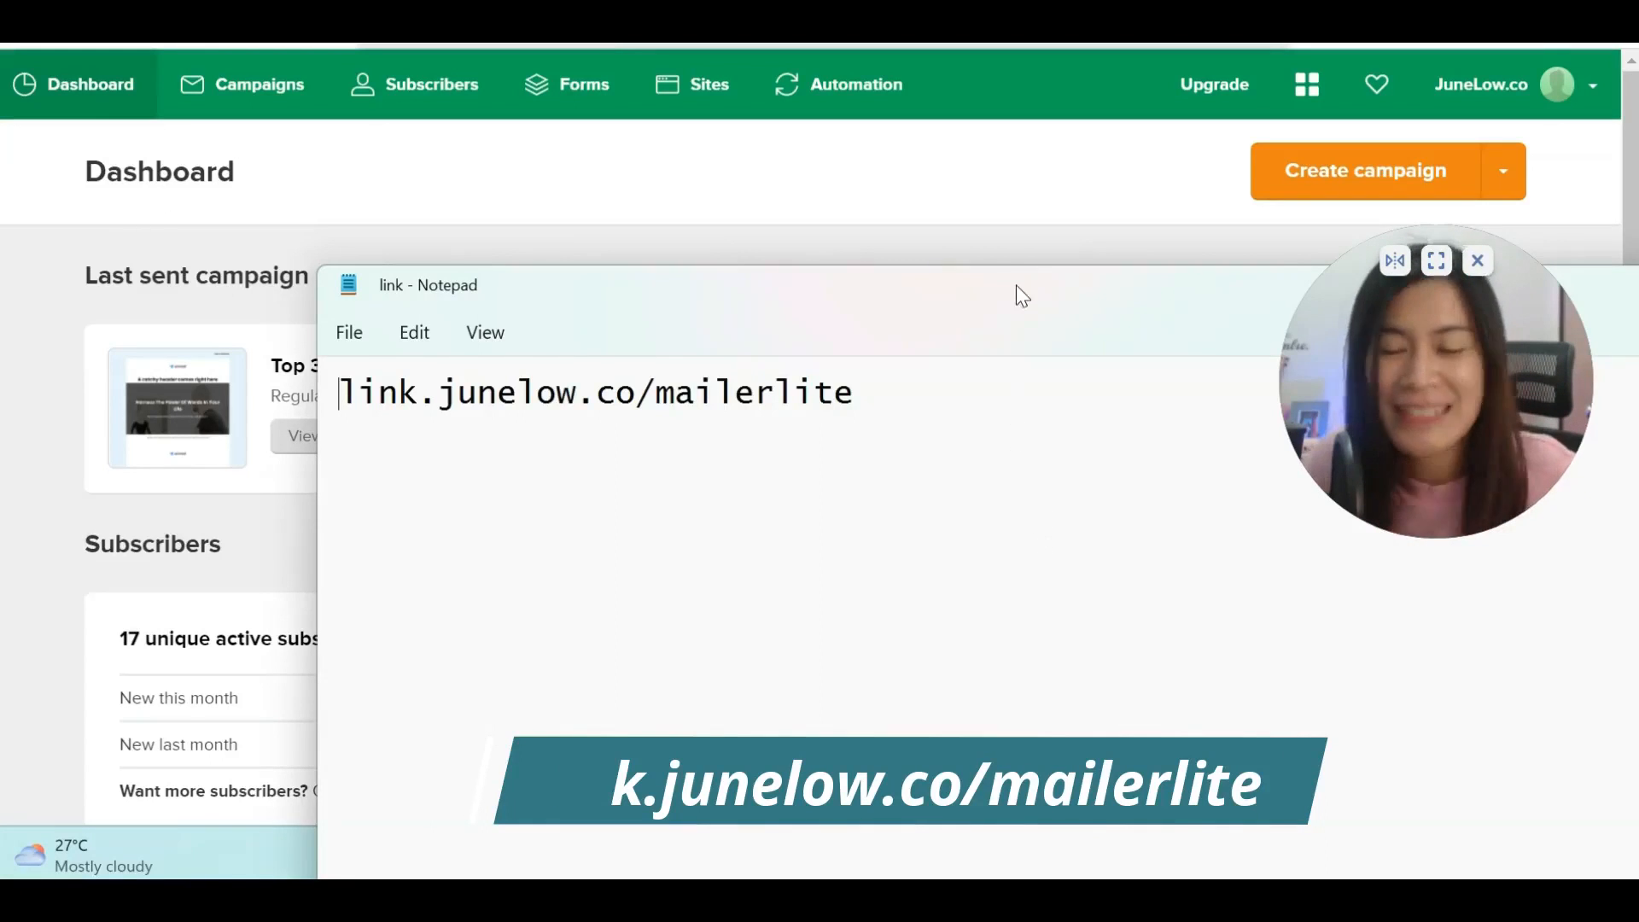
left_click(982, 165)
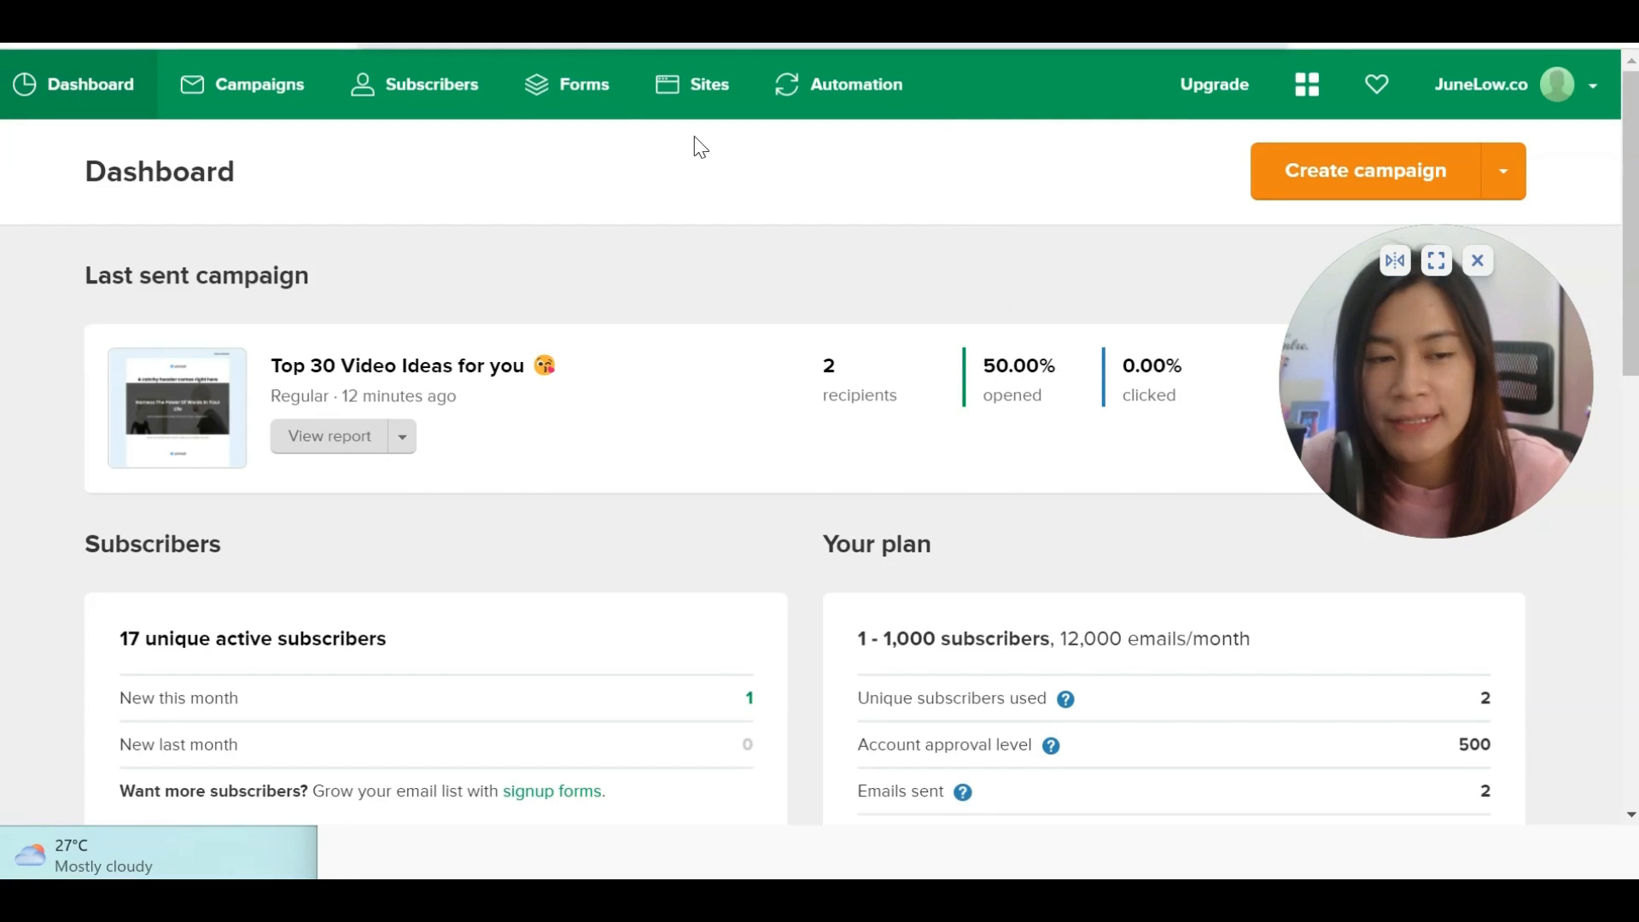
Create the first automation workflow from the Automation page.
left_click(830, 103)
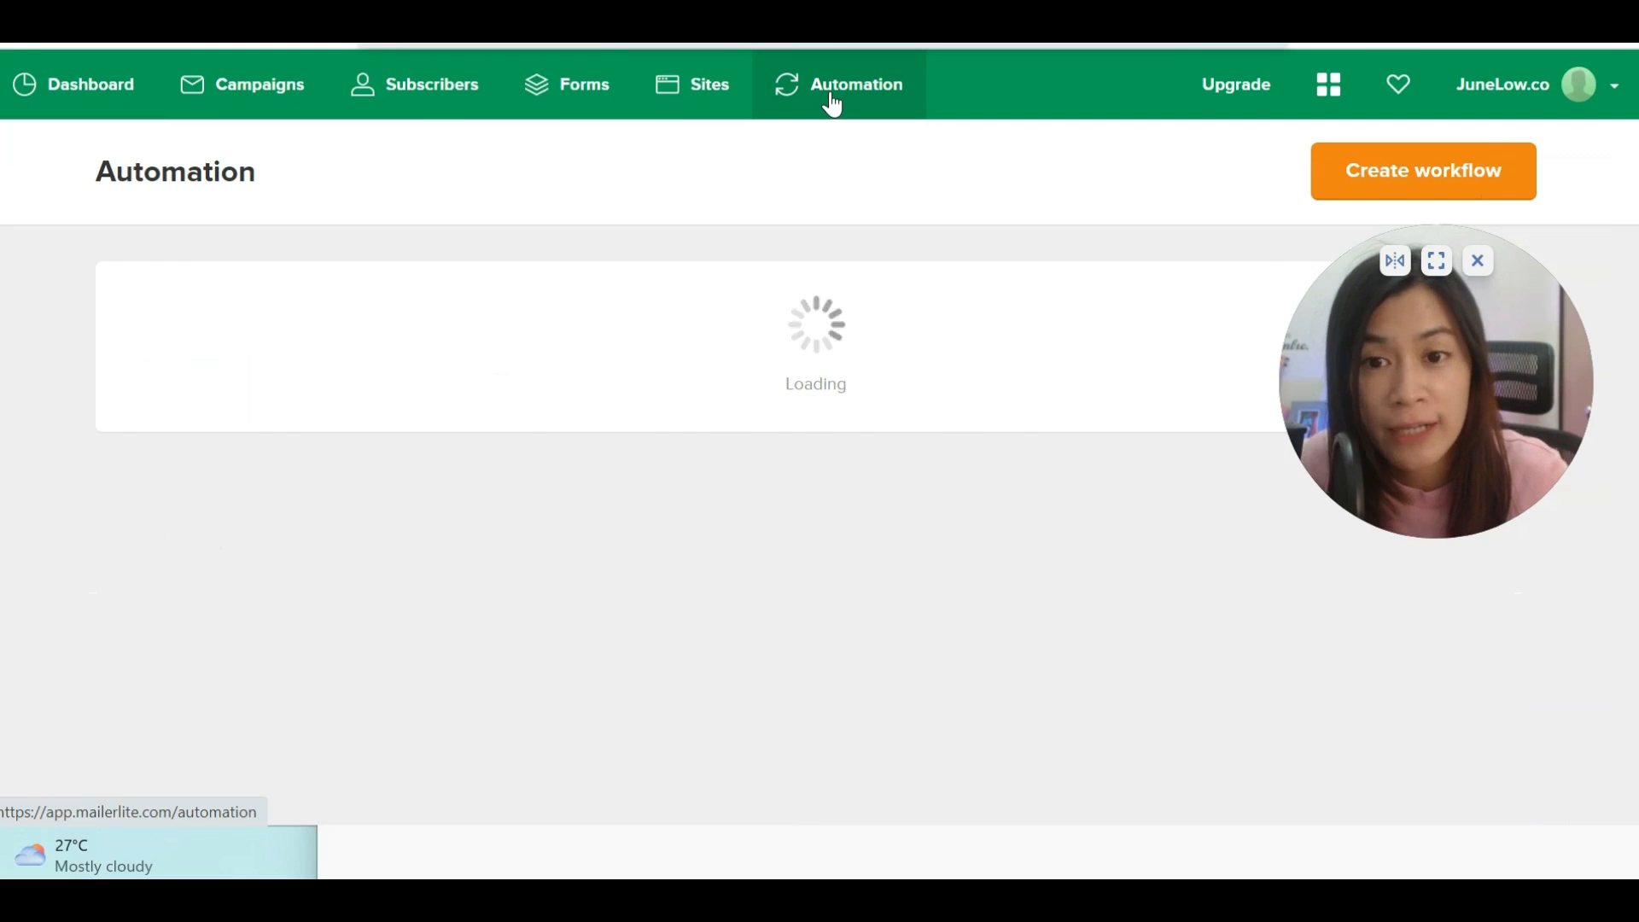
left_click_drag(1372, 413, 1383, 428)
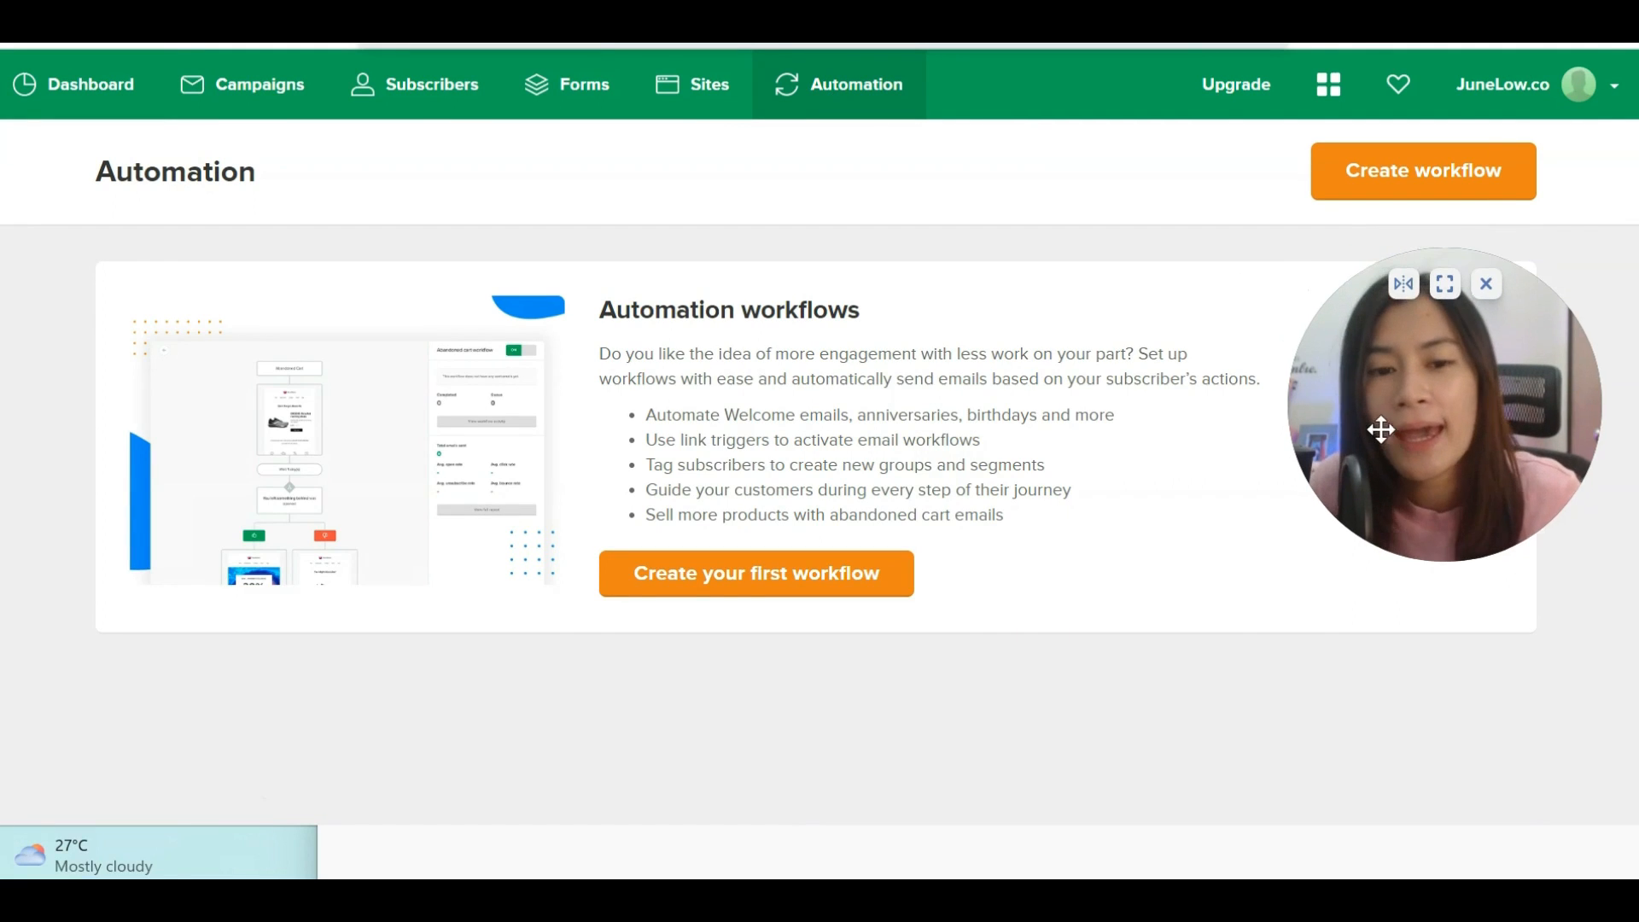
left_click(845, 591)
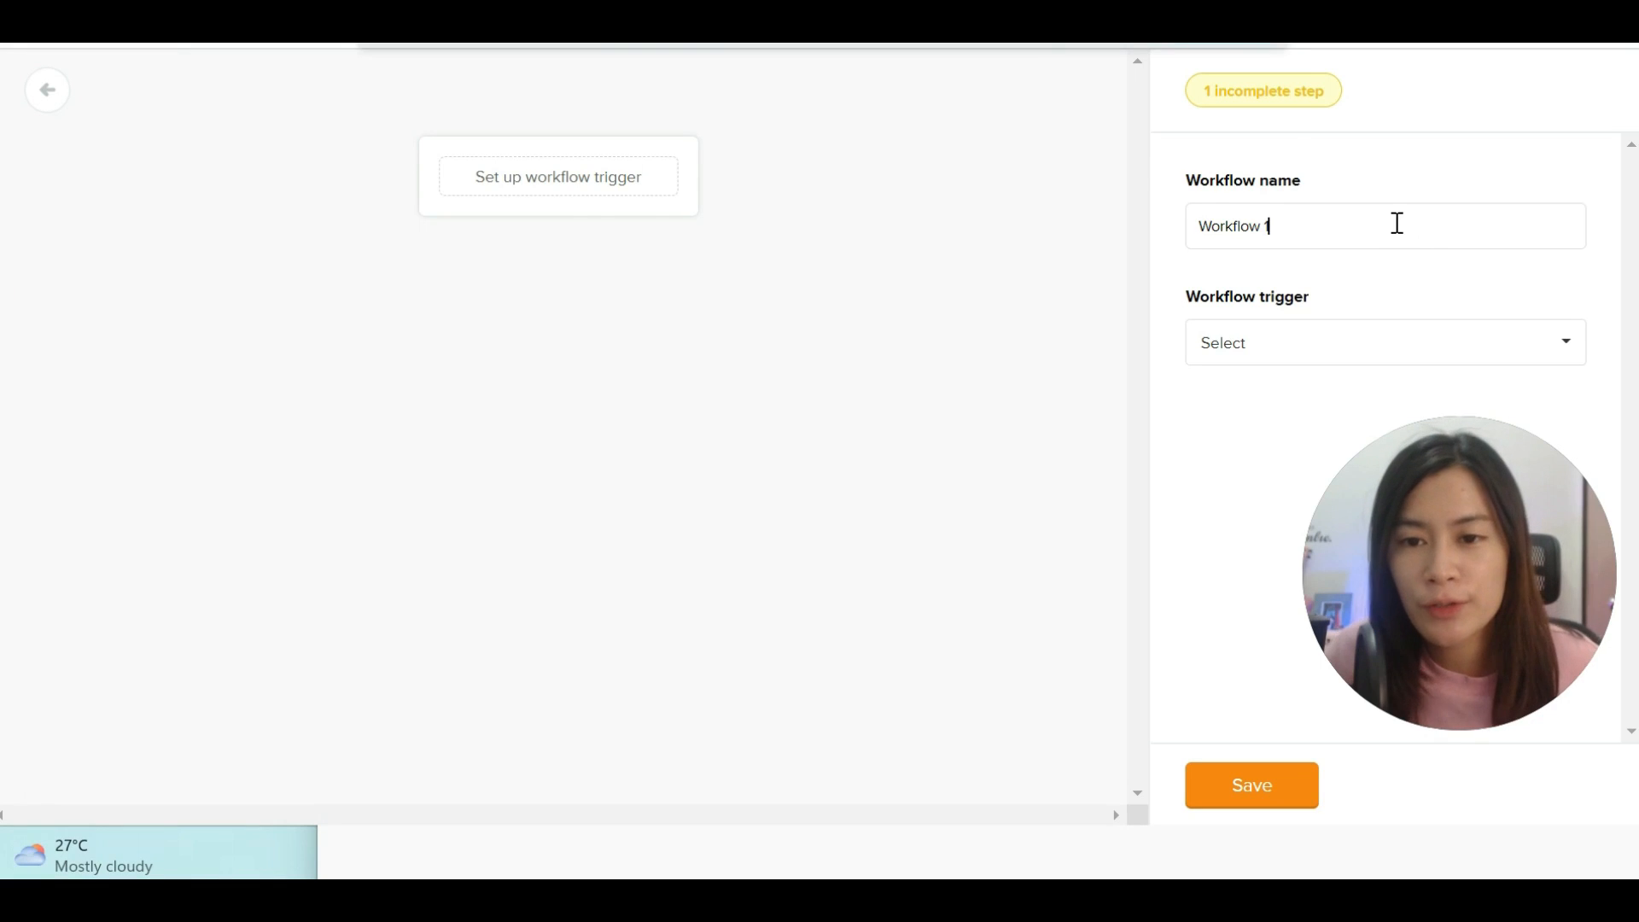
Name the workflow "Subscribe" and set its trigger to "When subscriber joins a group".
left_click_drag(1397, 223, 1115, 226)
type("Subsc")
key("BackSpace")
key("BackSpace")
type("scirbe")
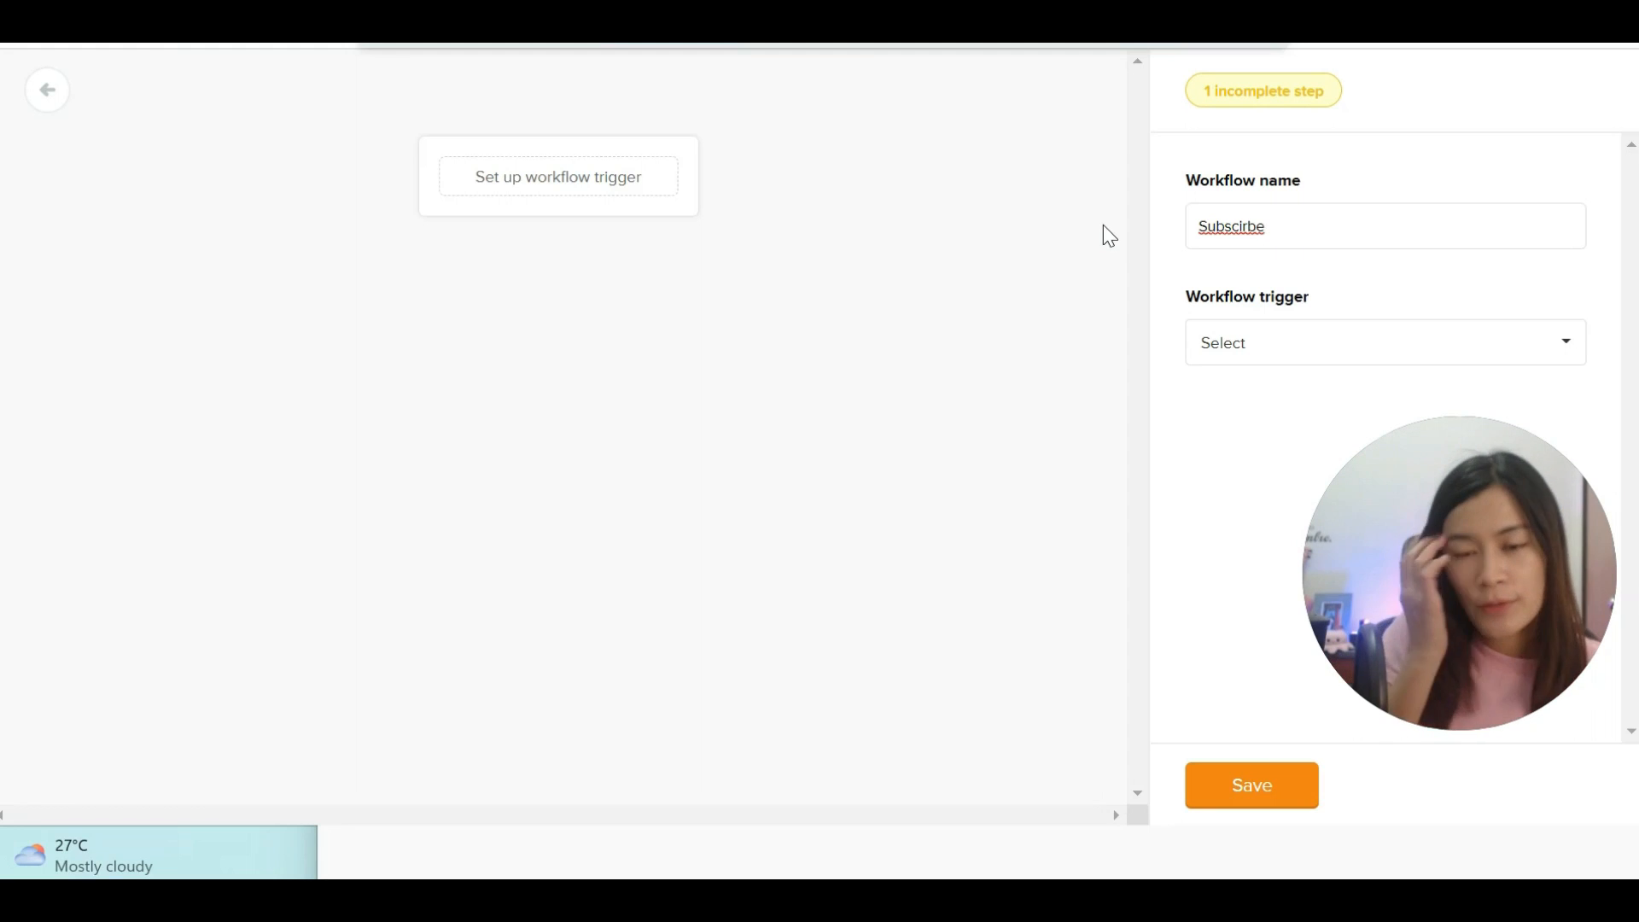
key("BackSpace")
key("BackSpace")
key("BackSpace")
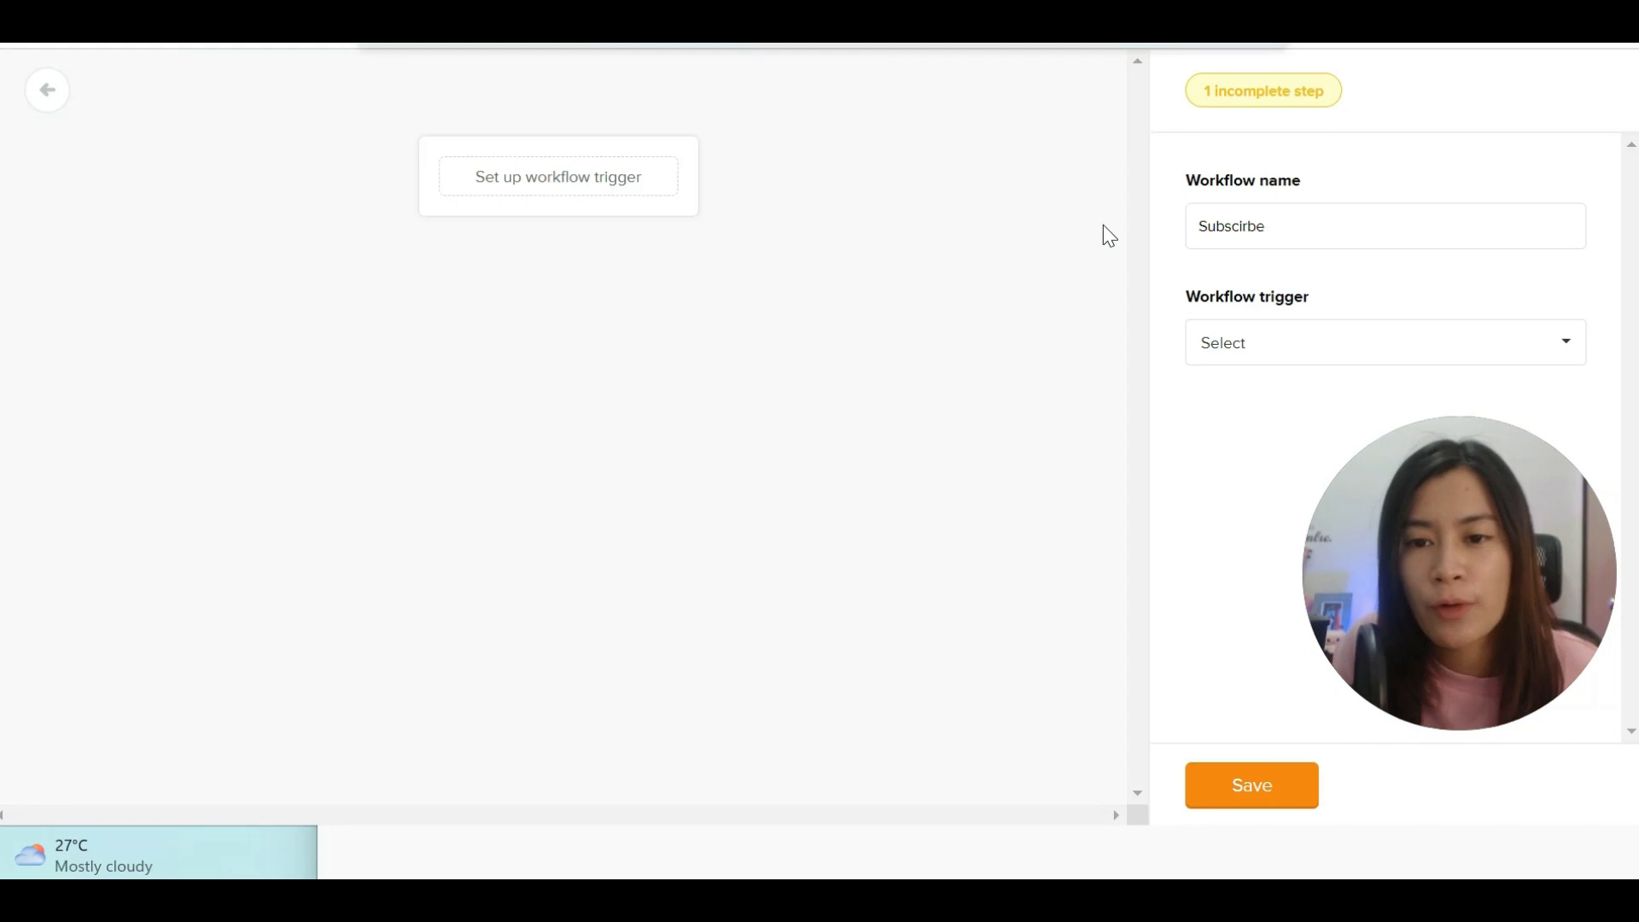
type("ribe")
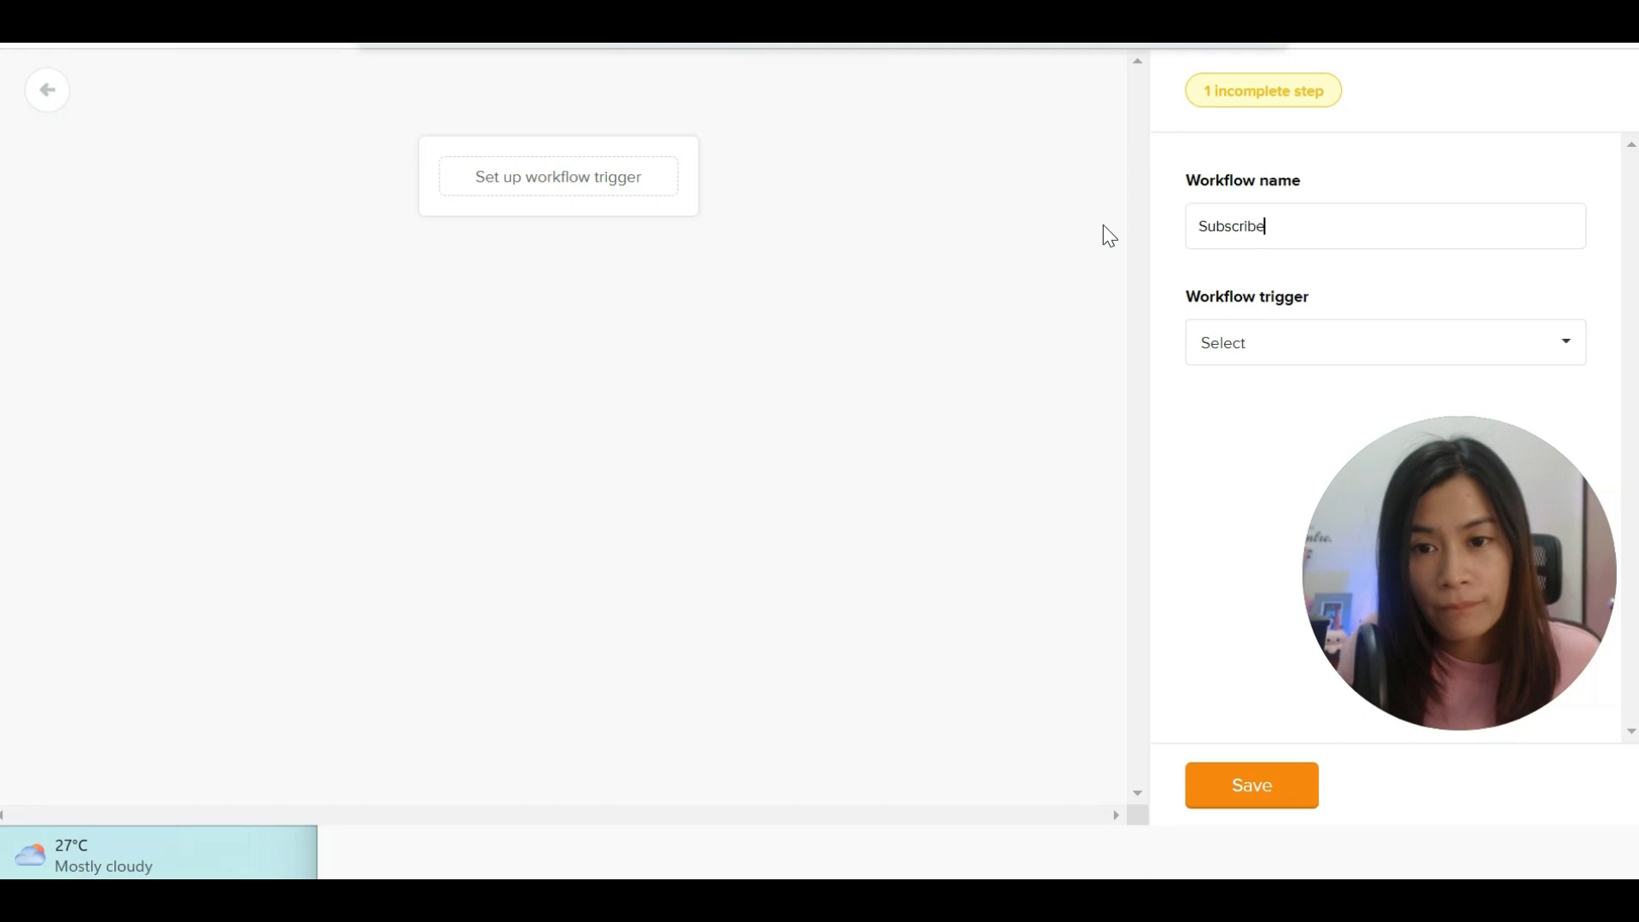
left_click(1362, 351)
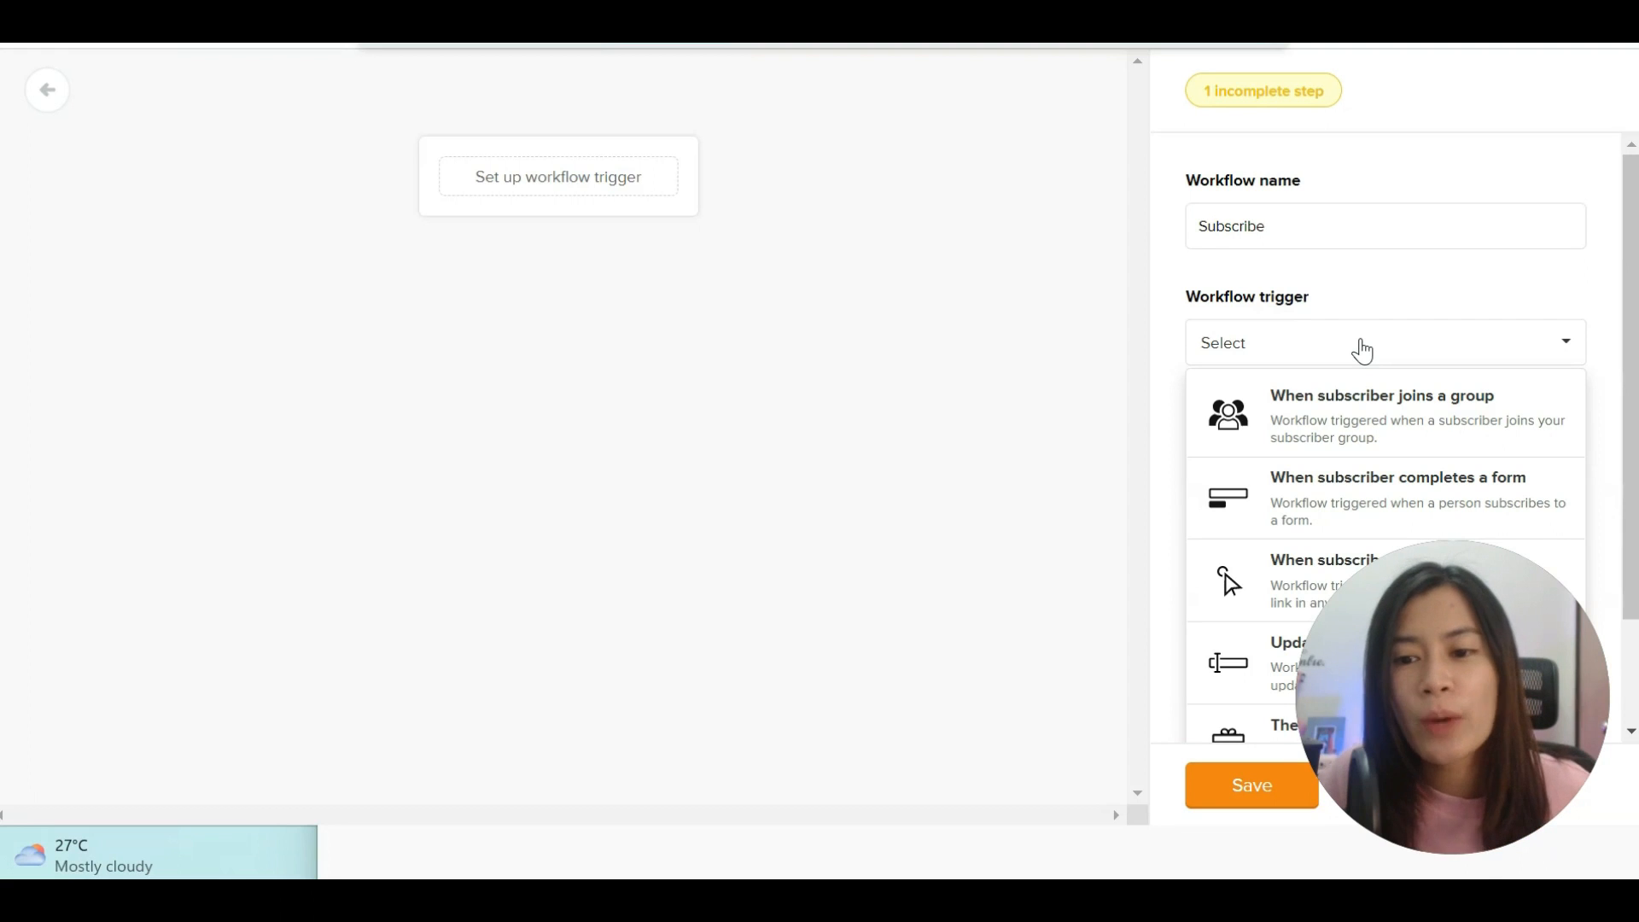
left_click(1384, 413)
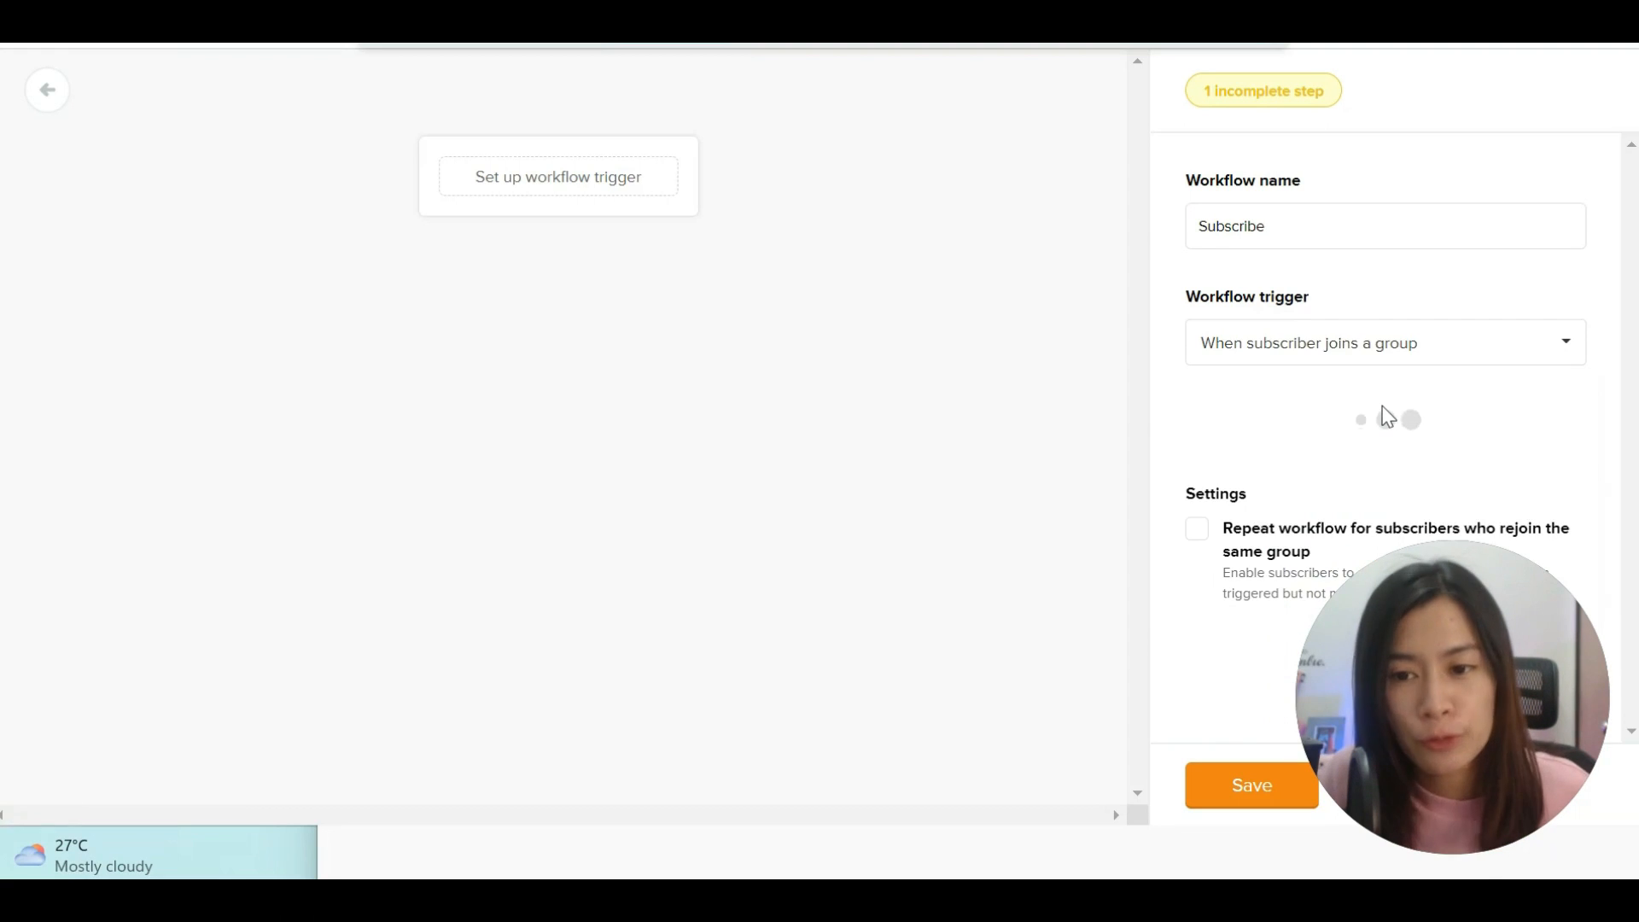
Select the existing "30-day live video ideas" group as the trigger's subscriber group.
left_click(1304, 465)
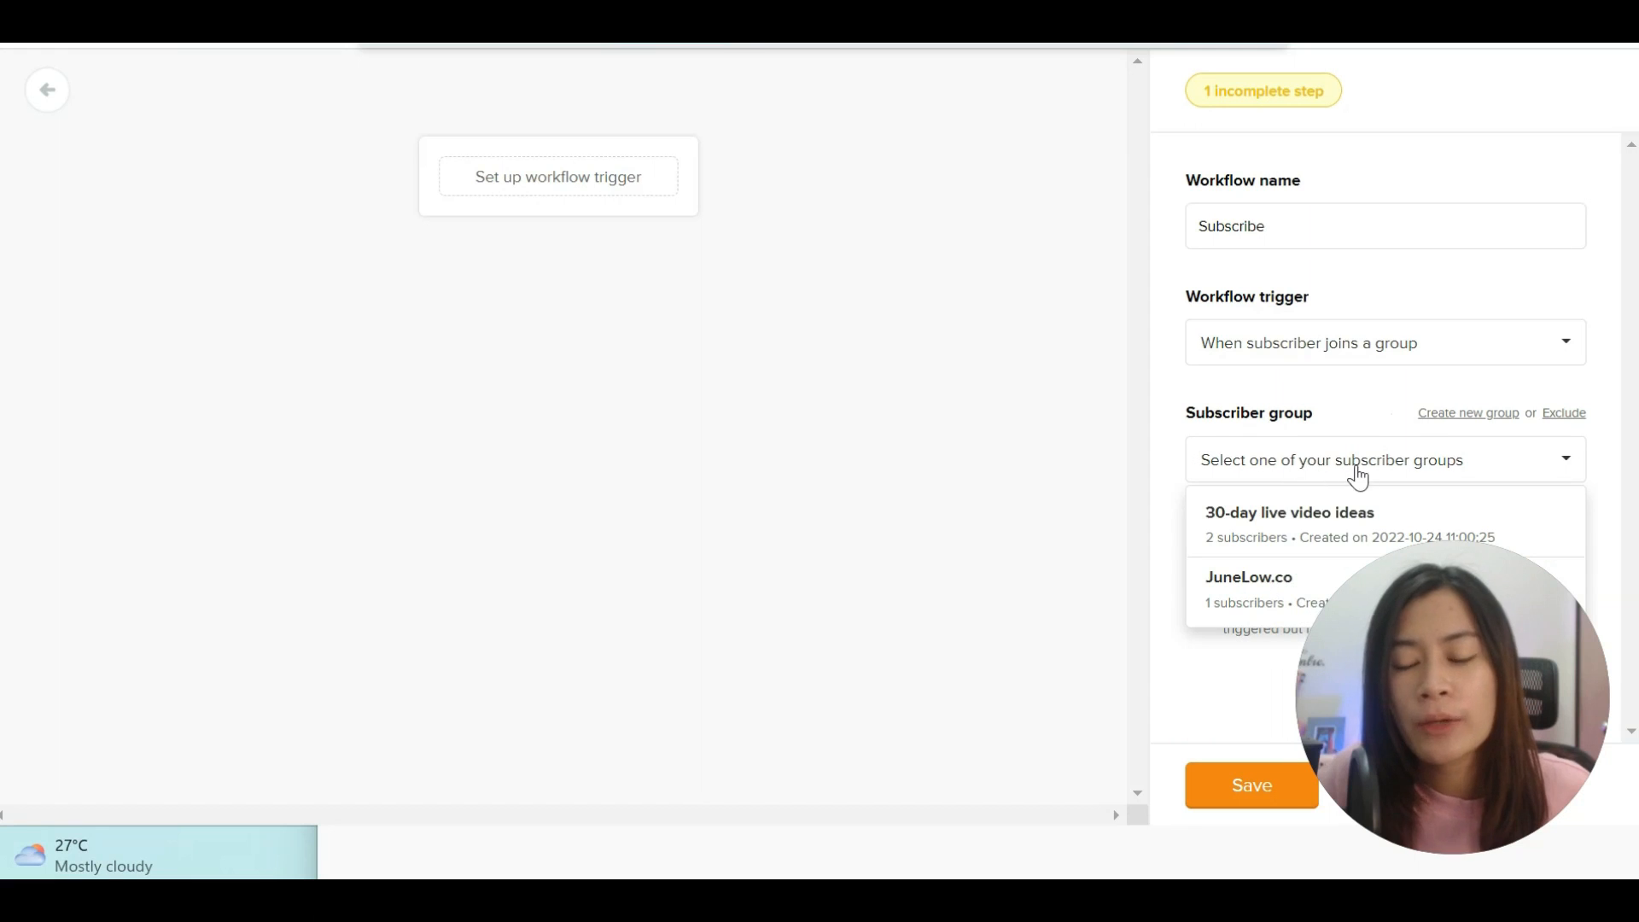
left_click(1302, 536)
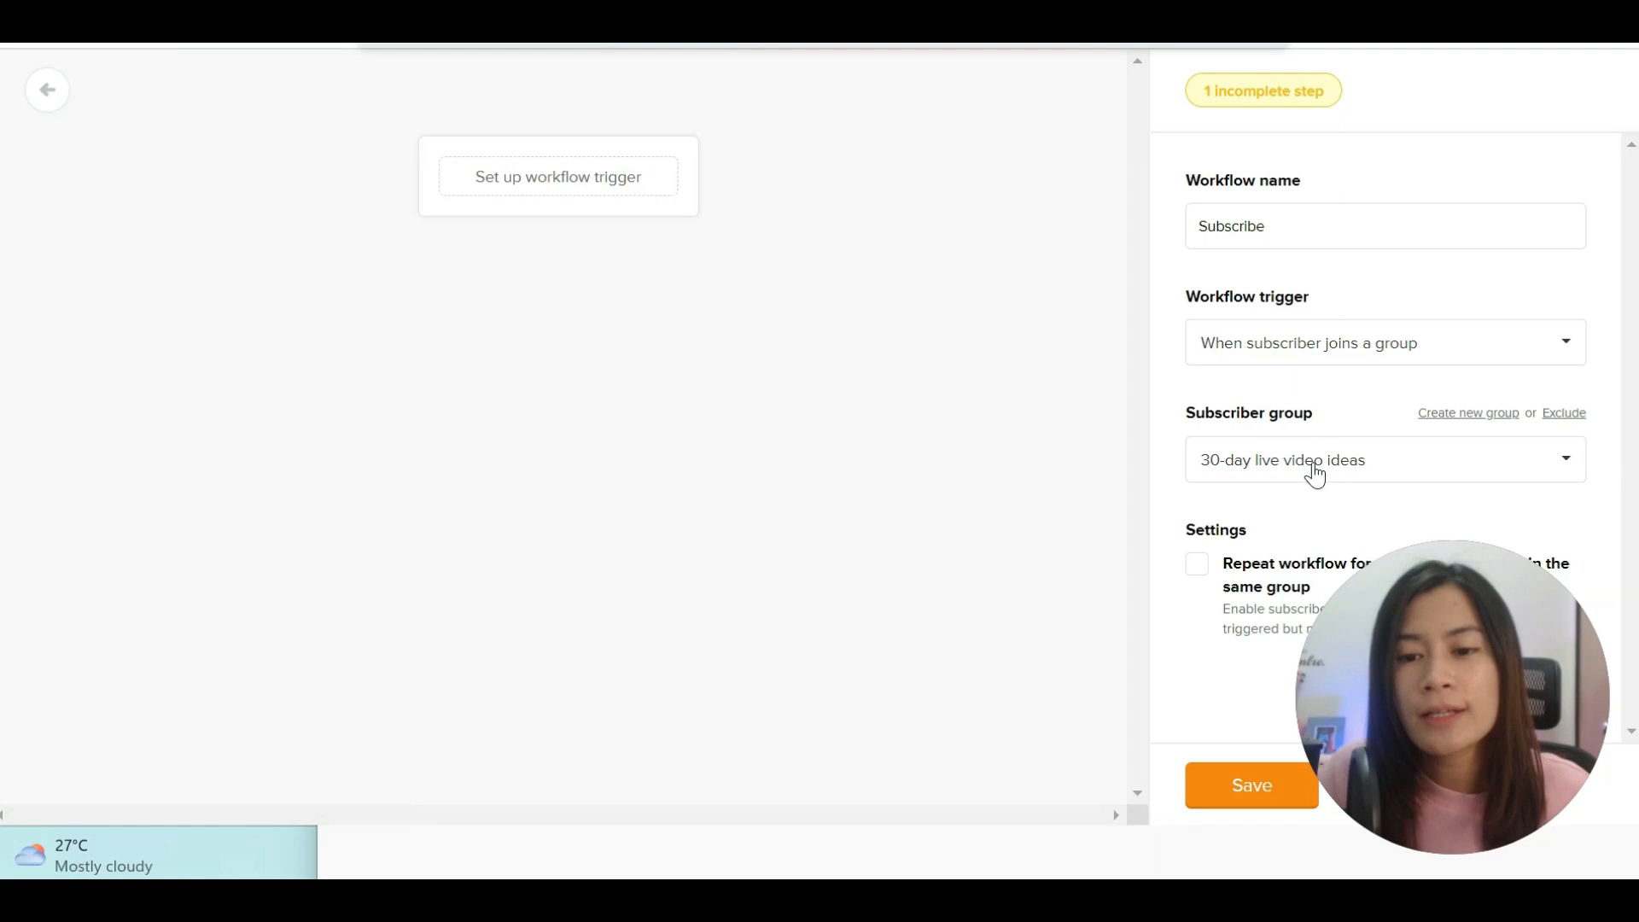
left_click(1309, 468)
left_click(1306, 540)
left_click_drag(1445, 753, 1453, 840)
left_click_drag(1410, 704, 1415, 628)
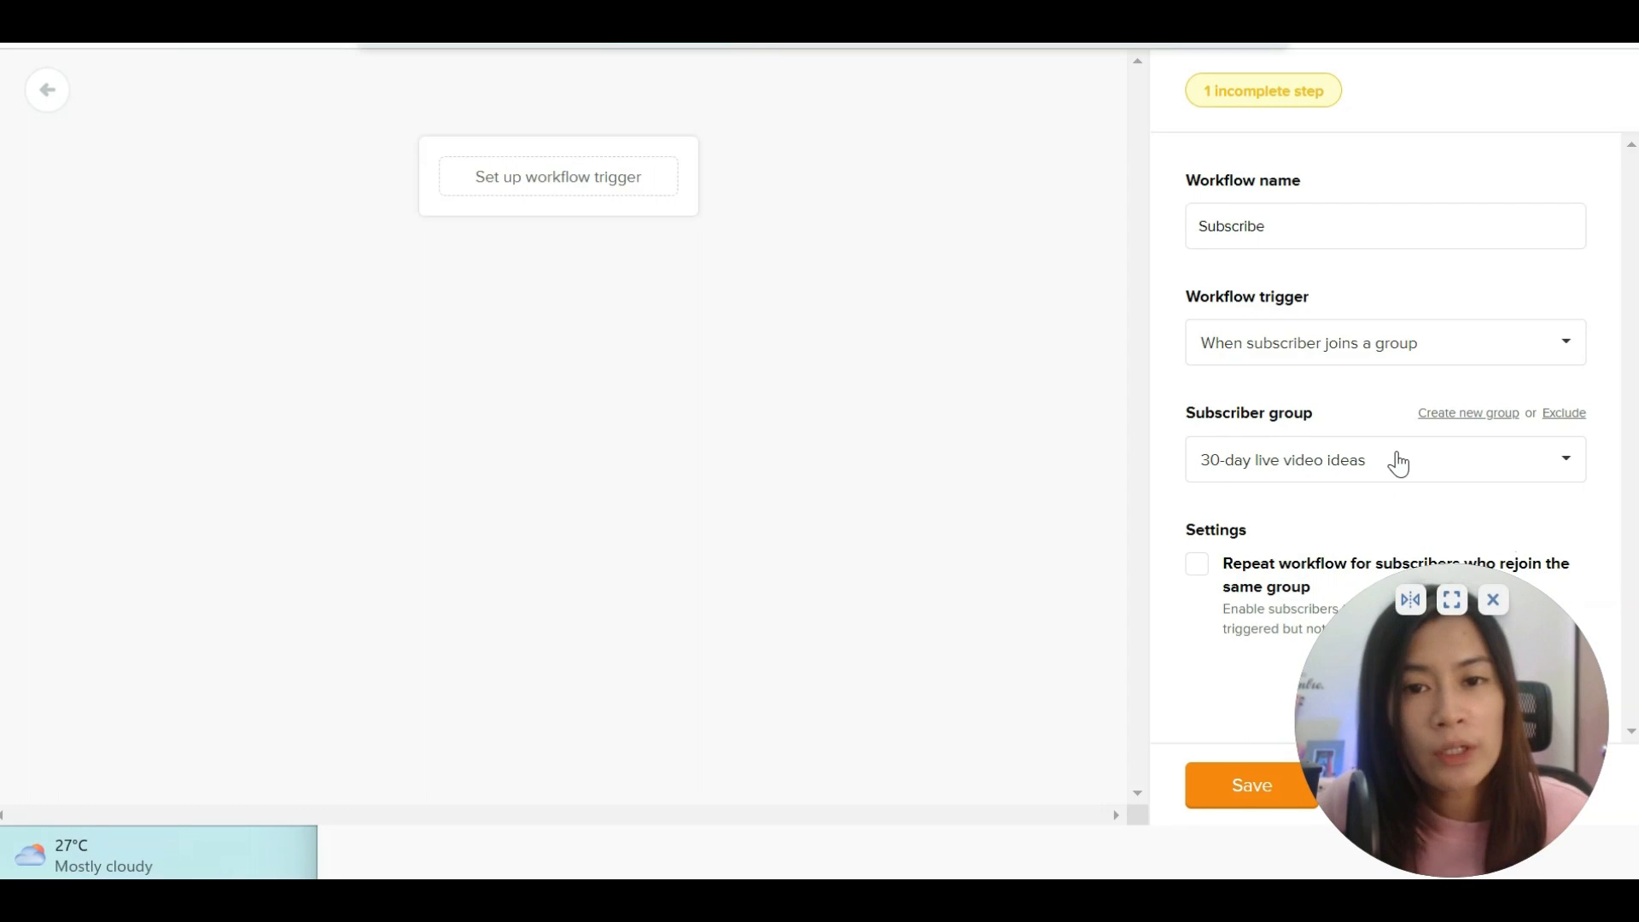
Create a new subscriber group named "TEST subscribe workflow" for the trigger.
left_click(1441, 413)
type("TEST subs")
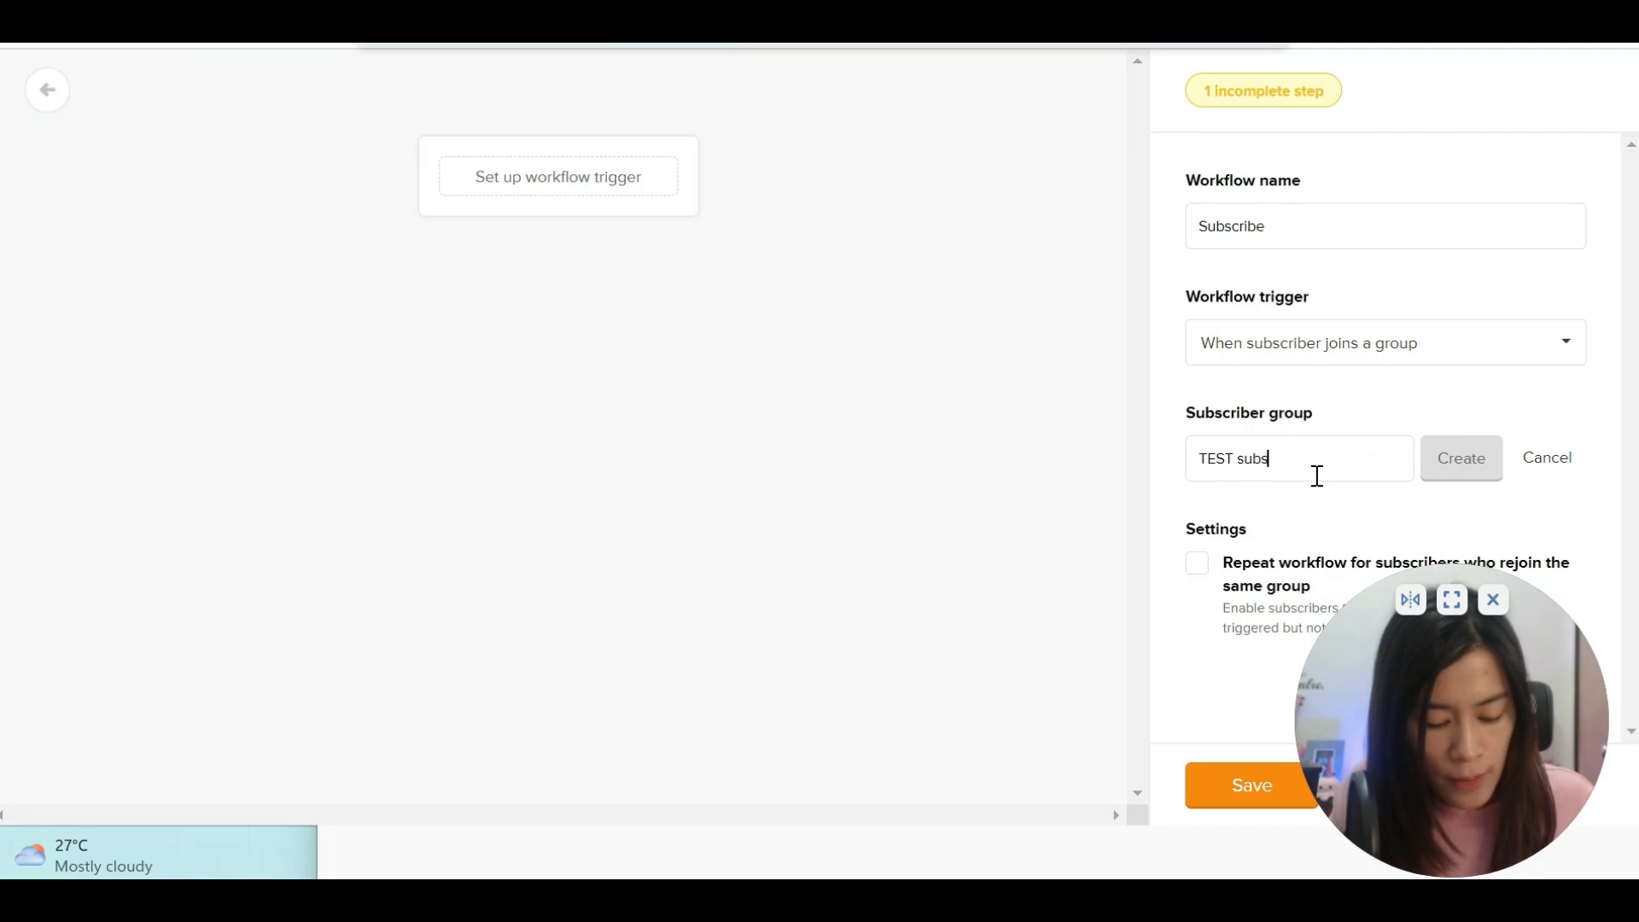
type("cribe workflow")
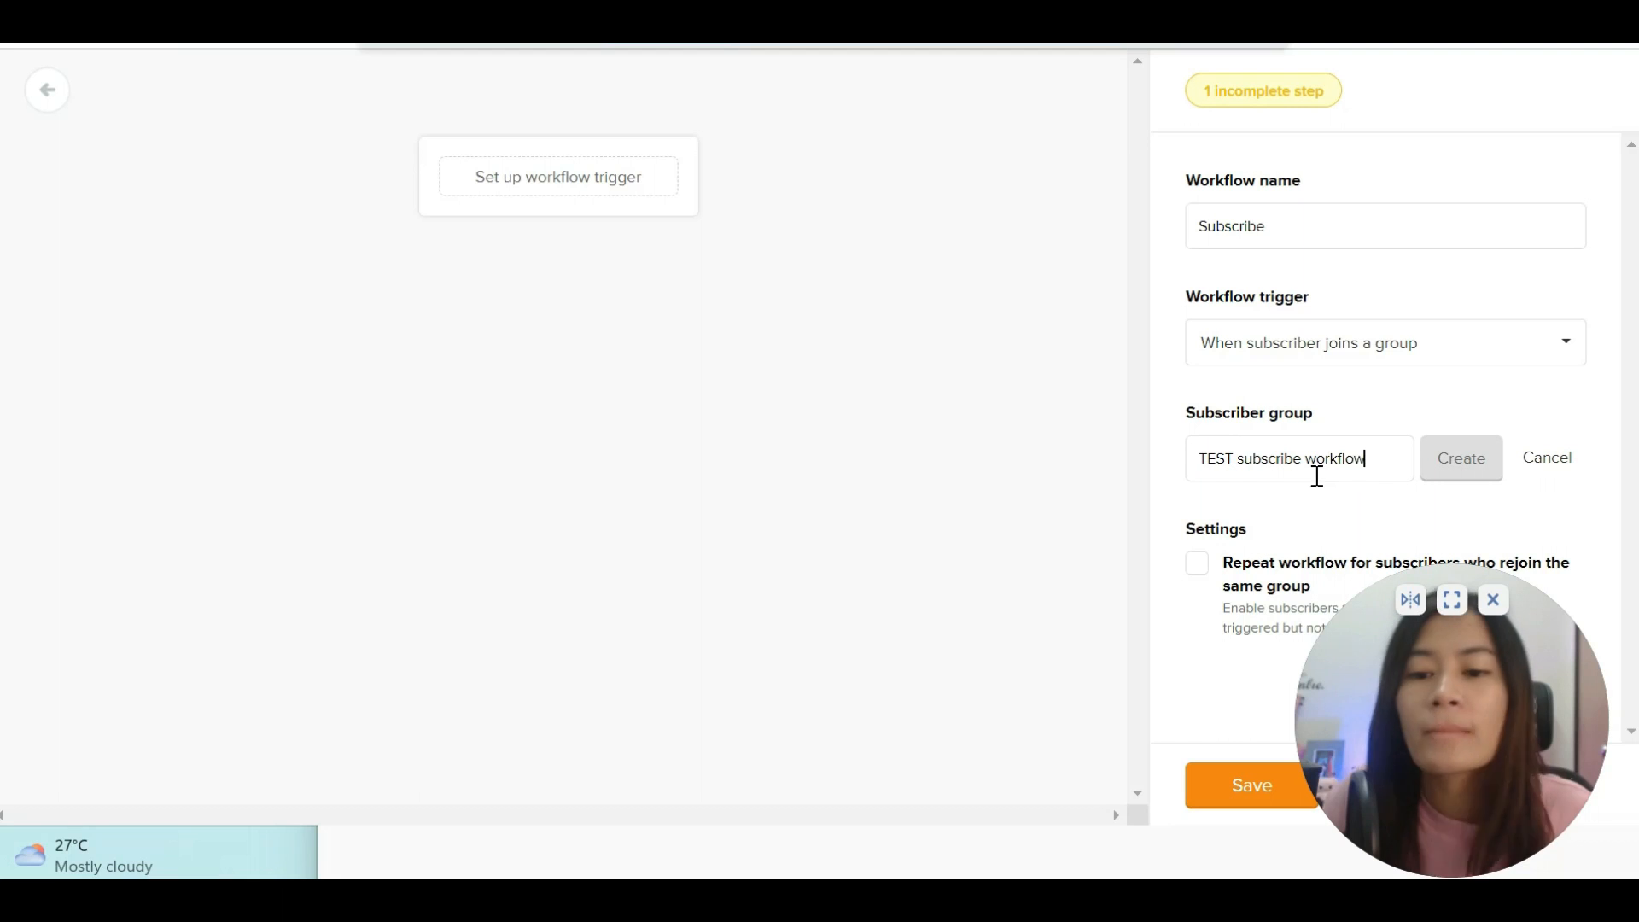
left_click(1451, 465)
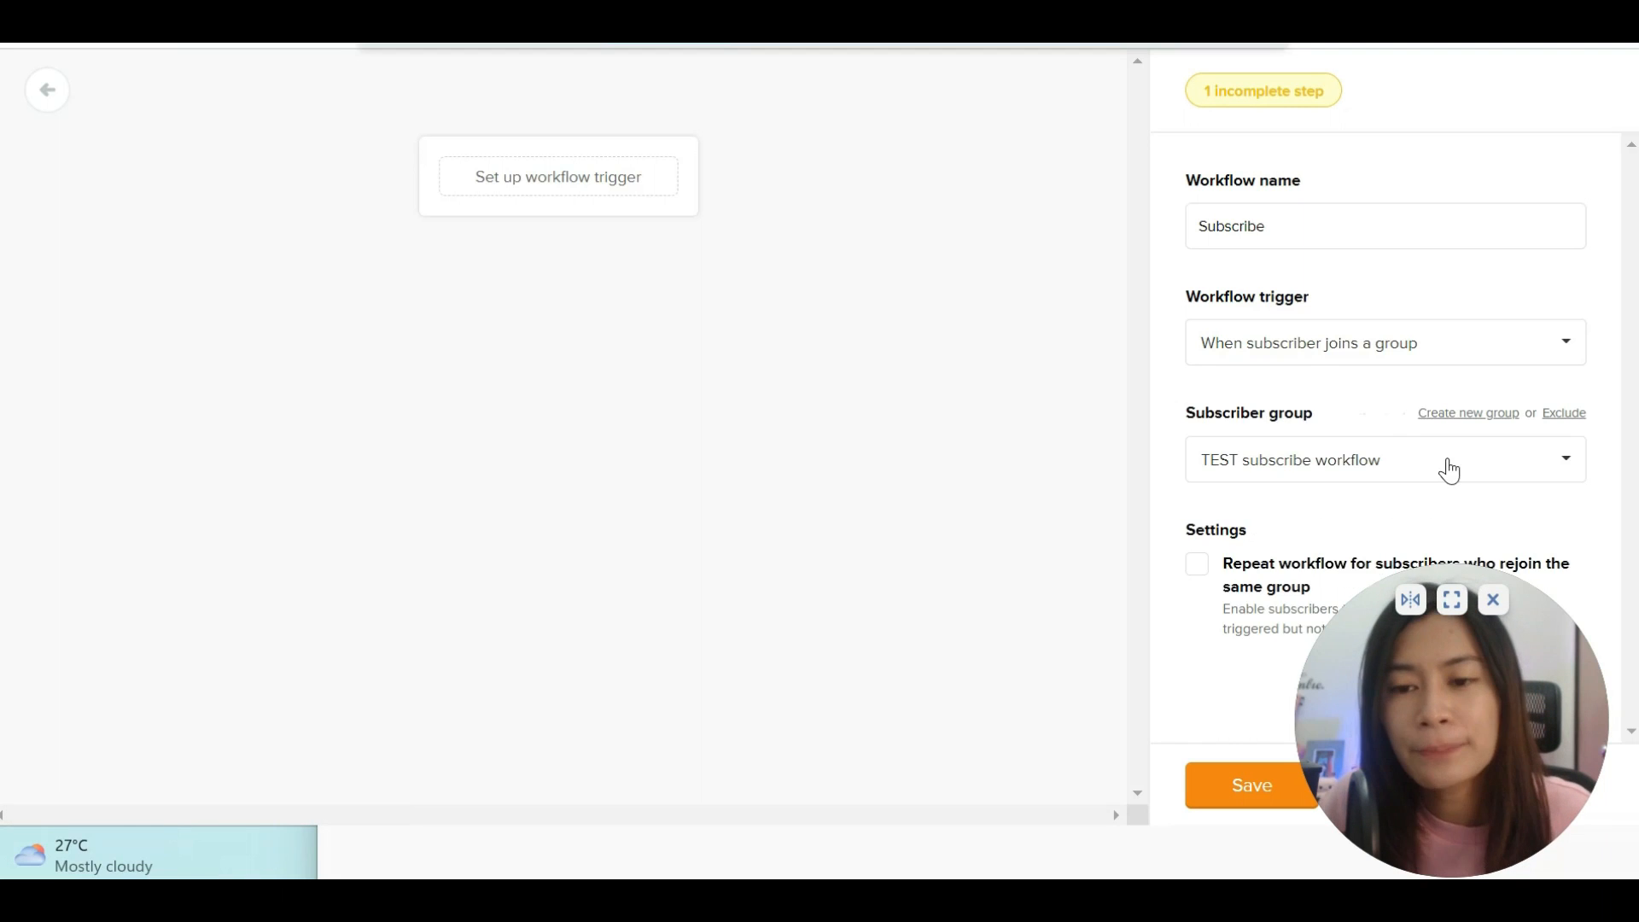
mouse_move(1473, 706)
left_mouse_down()
mouse_move(1478, 673)
mouse_move(1463, 697)
left_mouse_up()
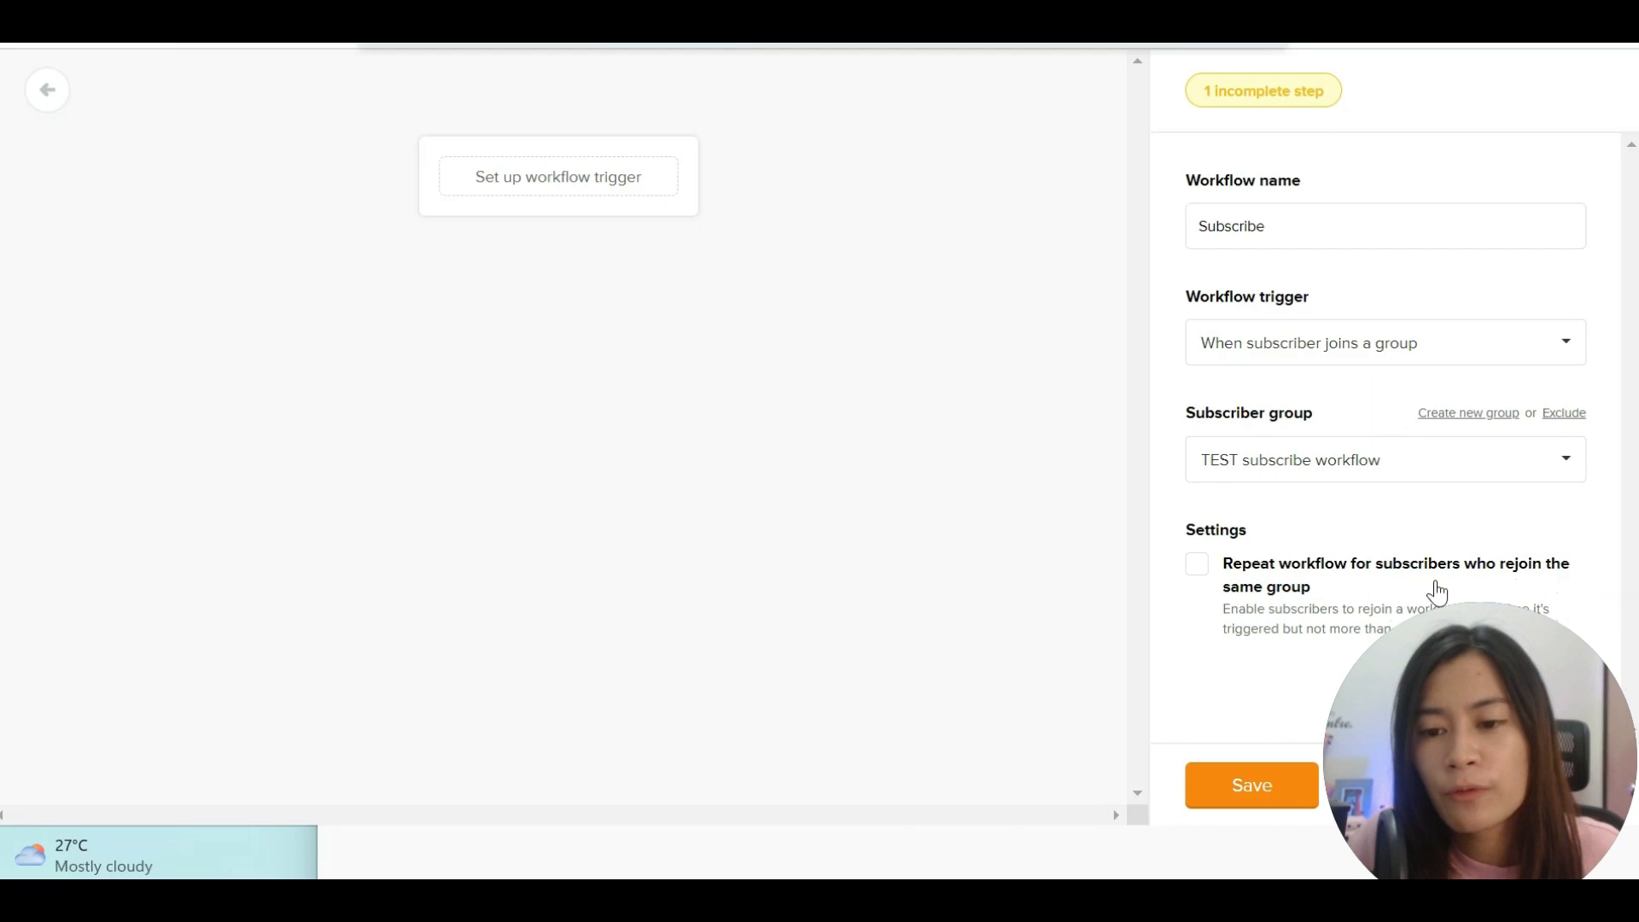
Save the trigger without repeating the workflow for subscribers who rejoin the same group.
left_click(1199, 579)
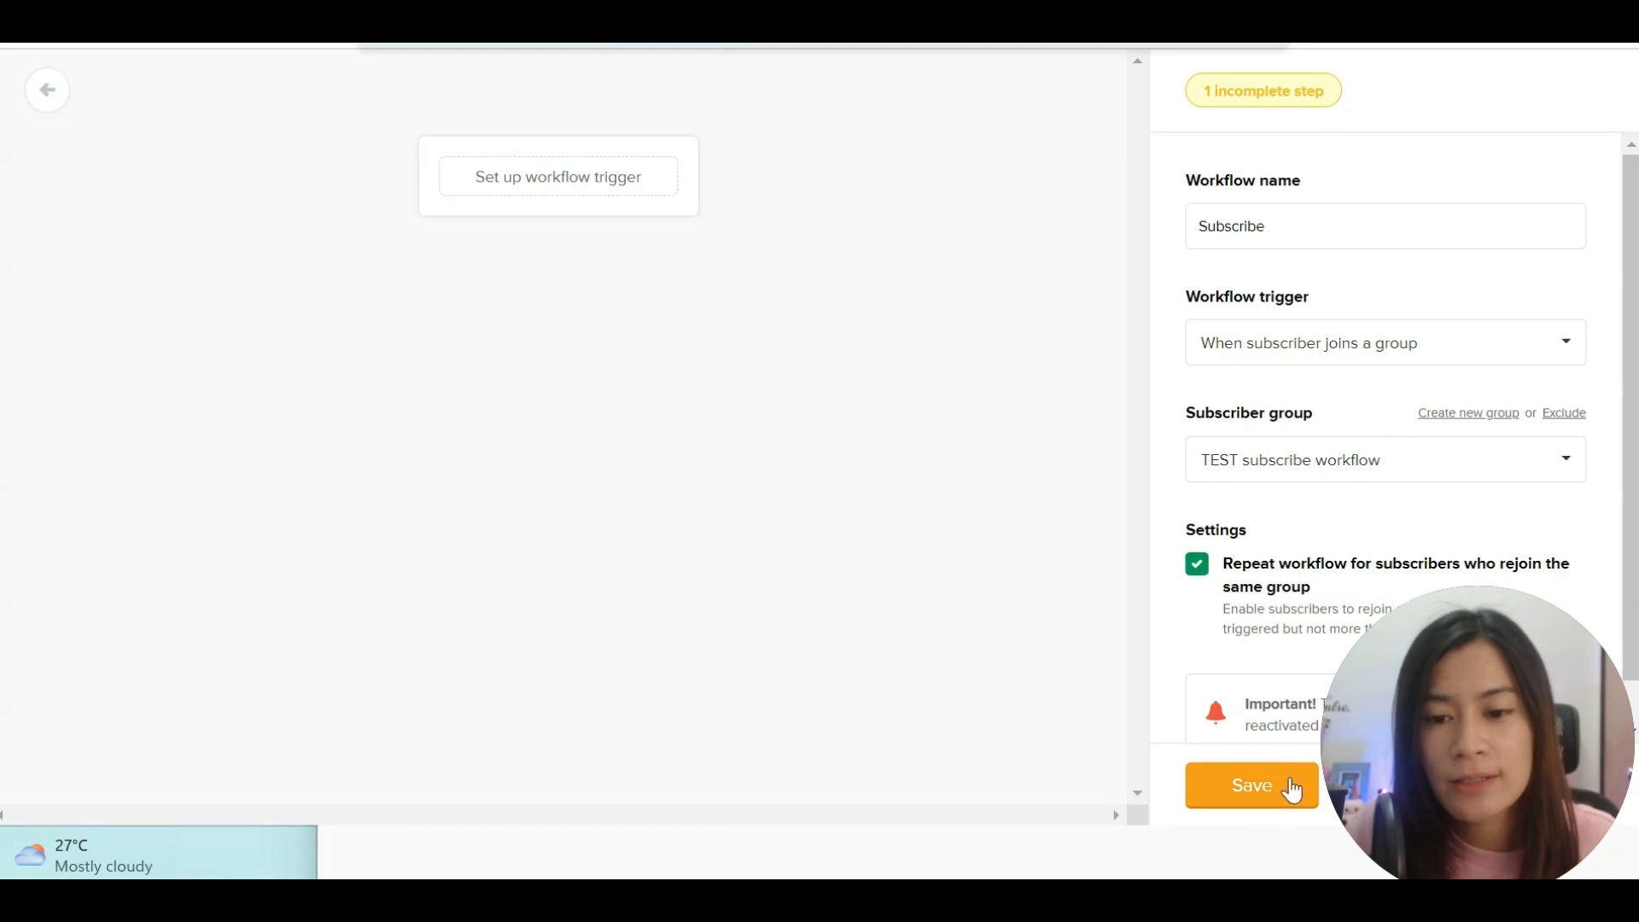
left_click(1199, 584)
left_click(1273, 786)
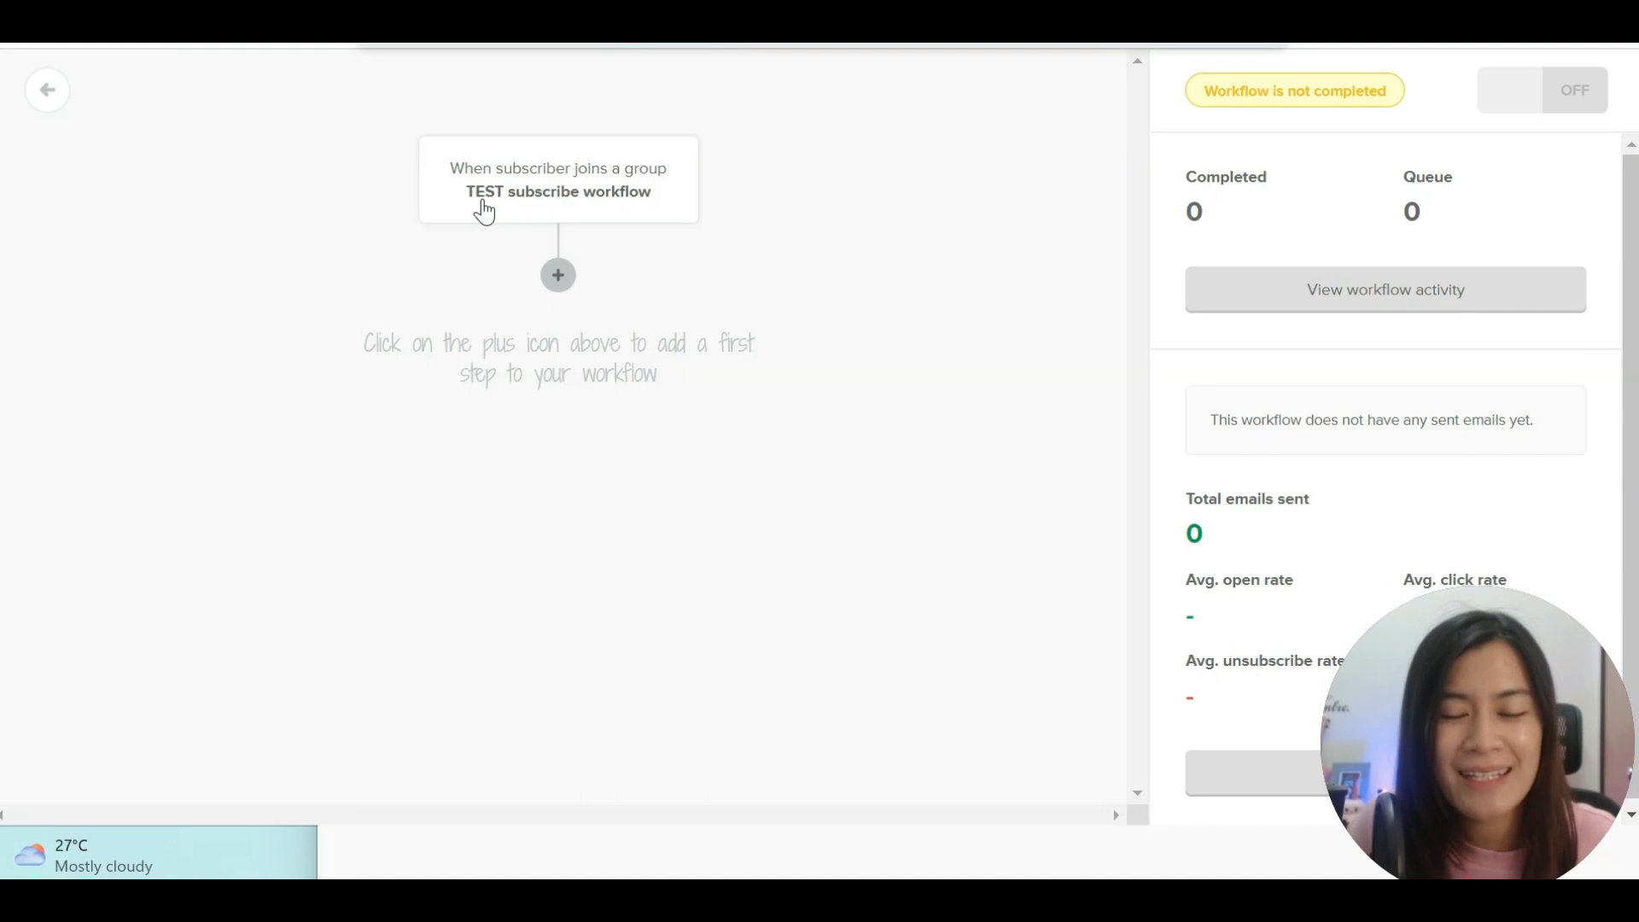
Add an email step below the trigger and name it "1st email - download ebook".
left_click(558, 277)
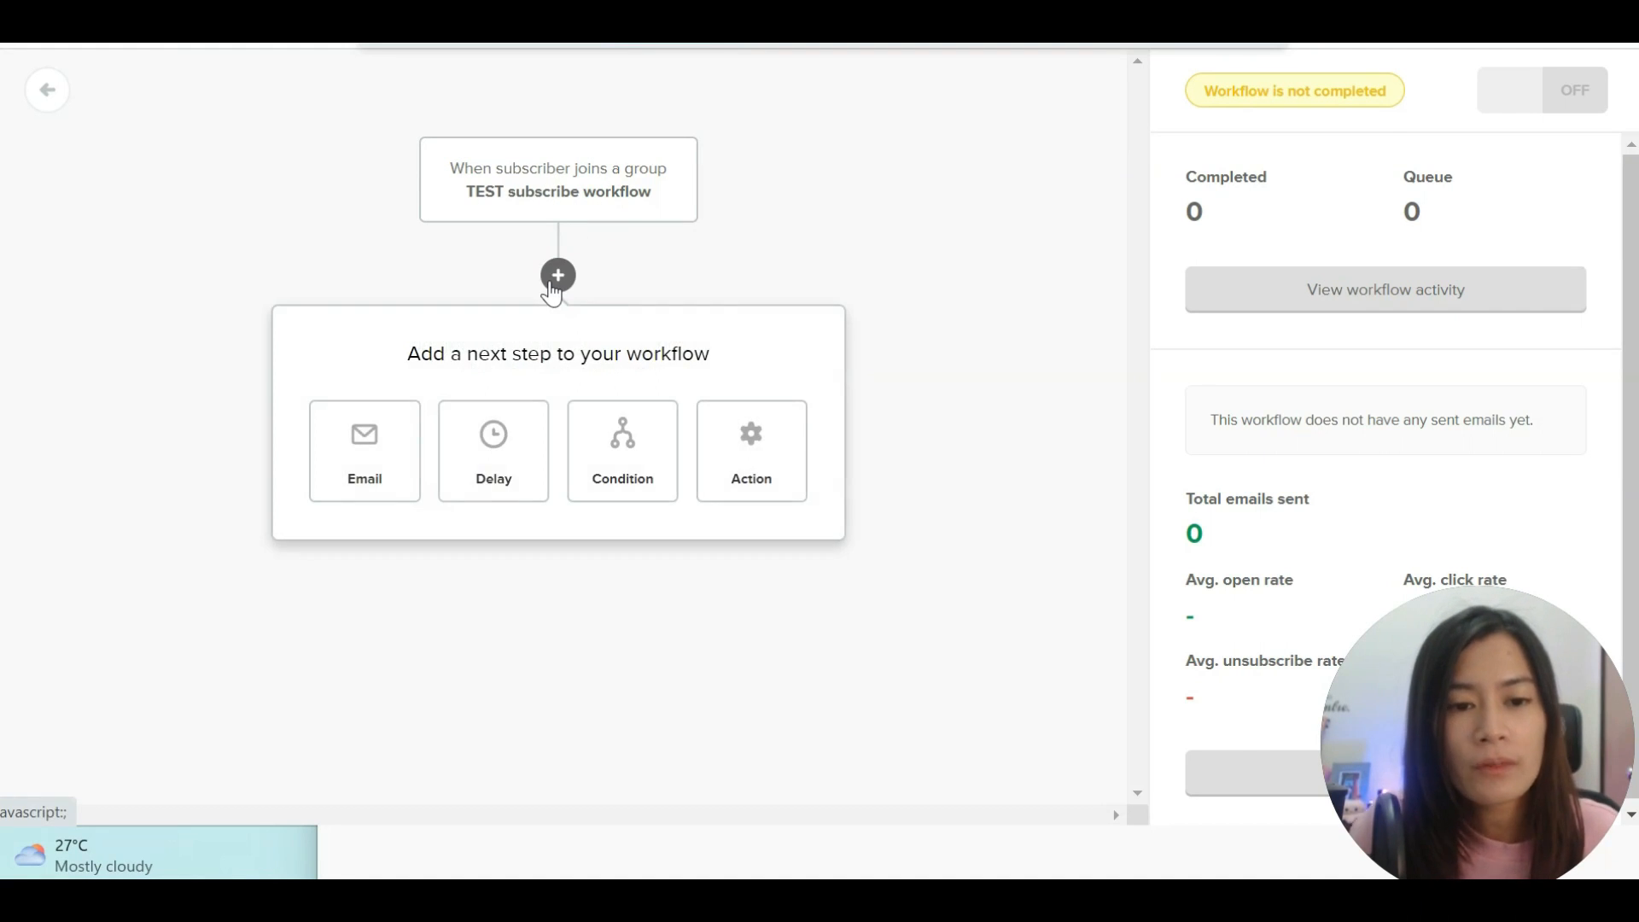
left_click(356, 479)
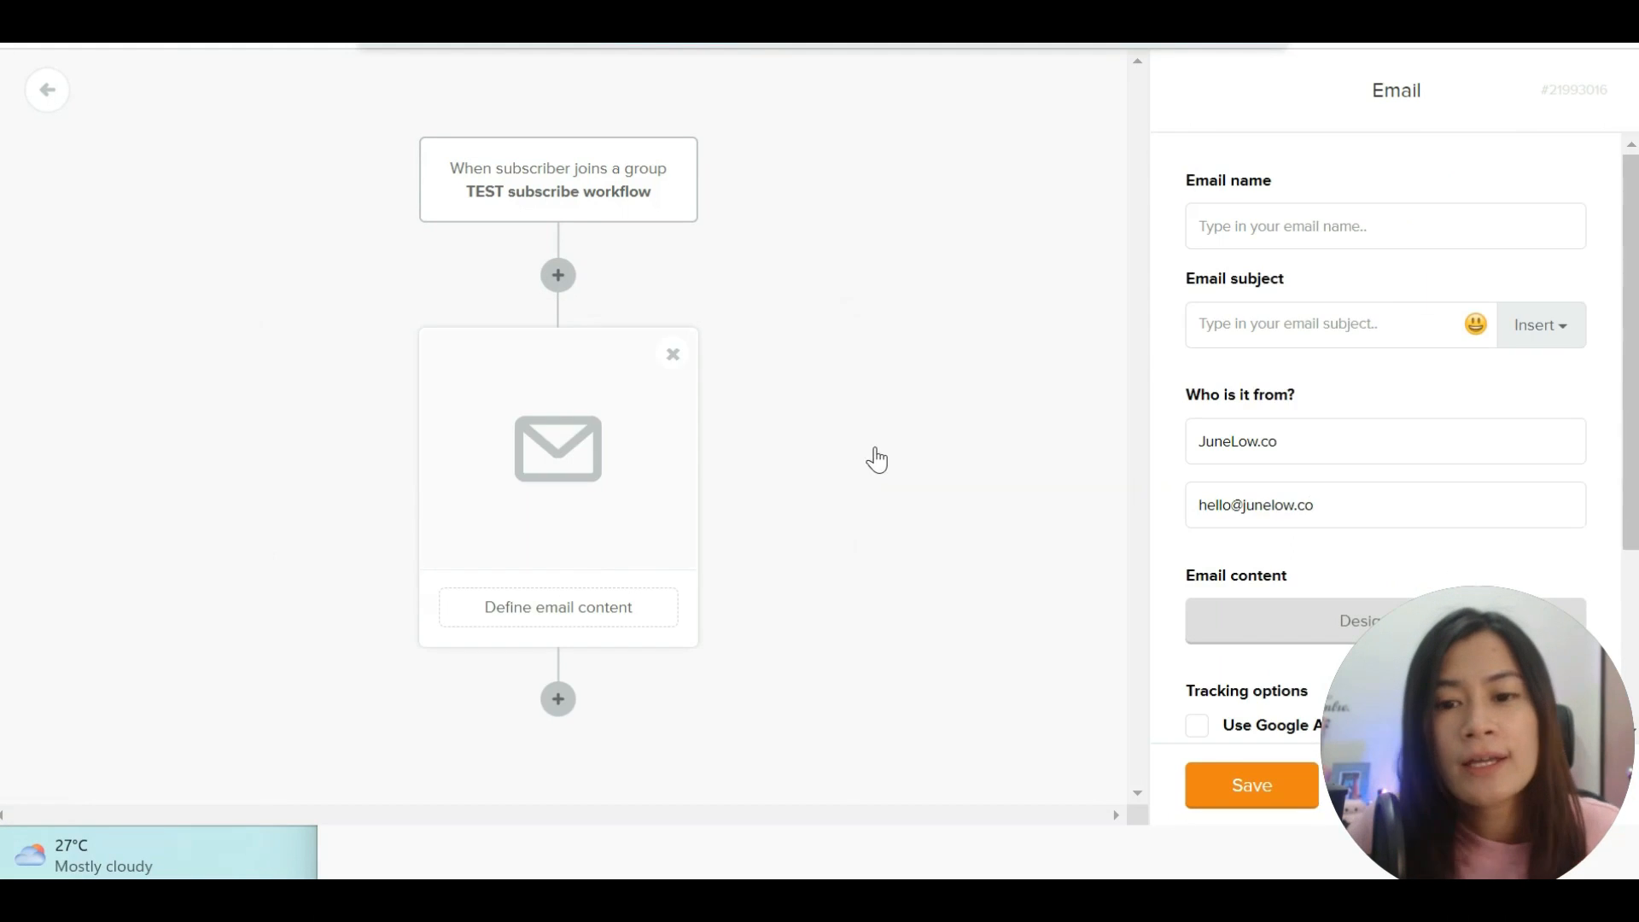
left_click(1257, 227)
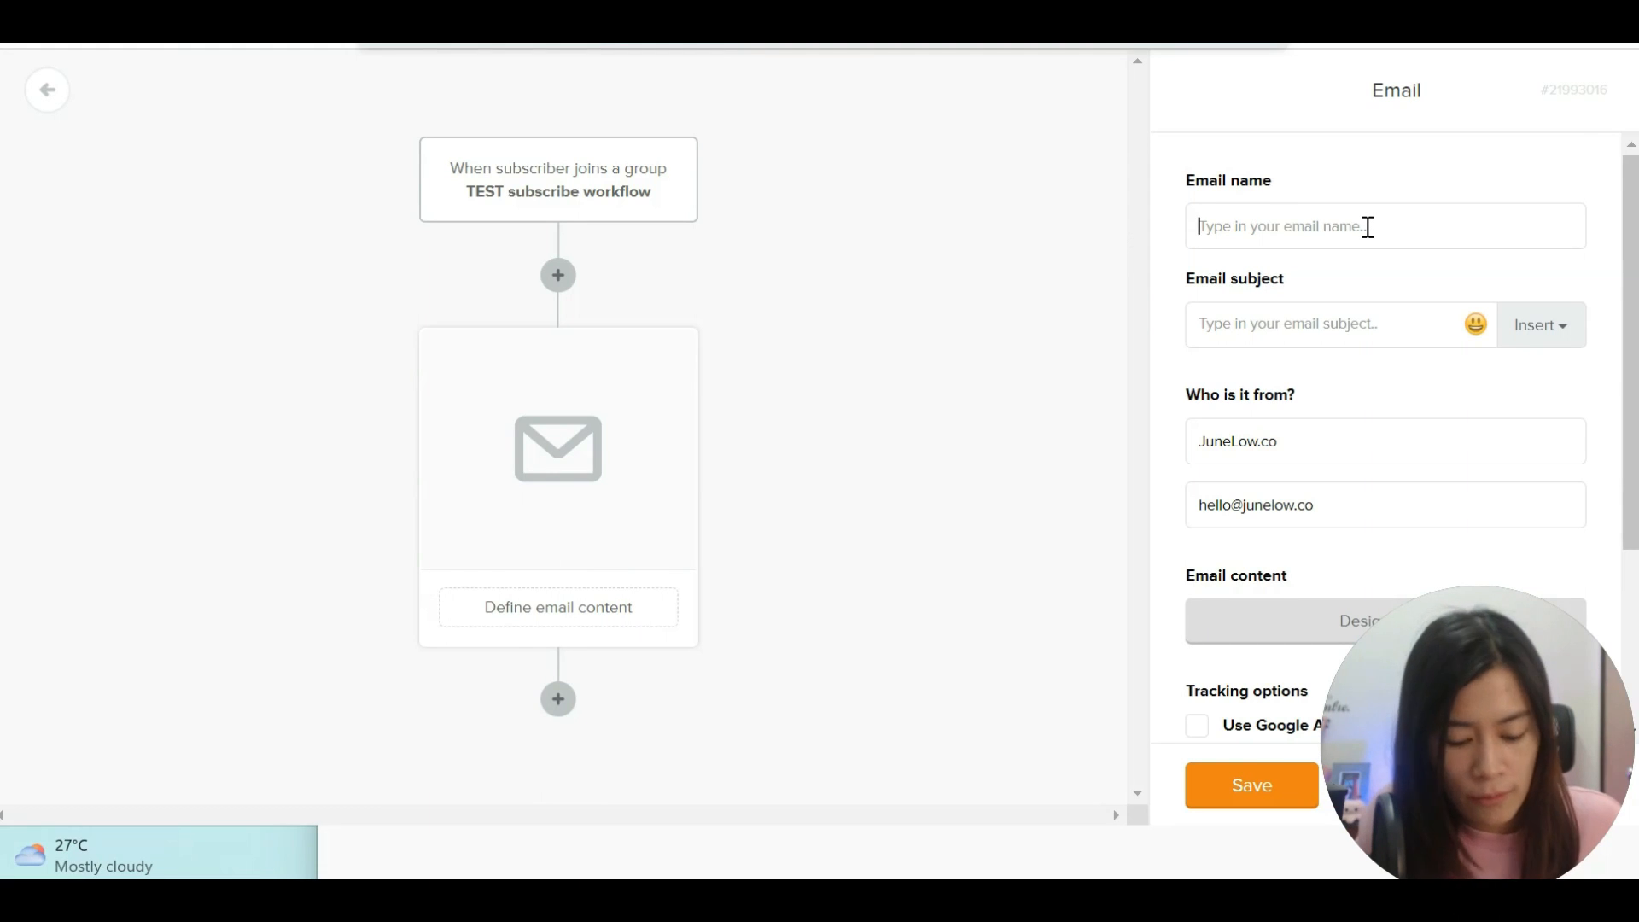
type("1st email - dow")
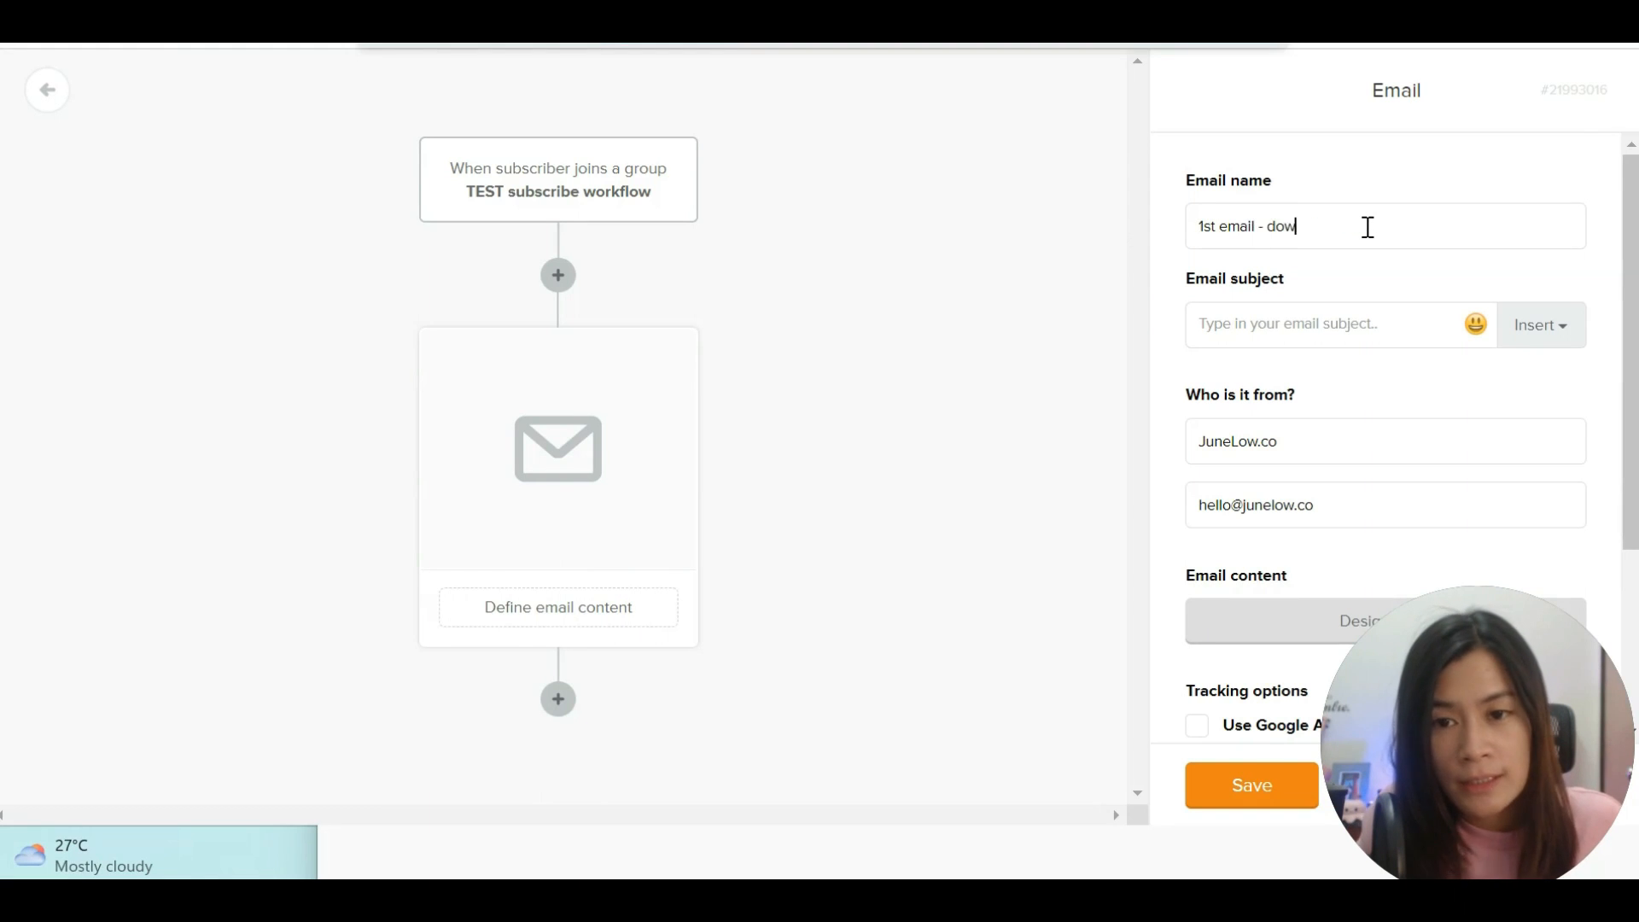
type("nload ebook")
Enter "Download my free 30day live vides idas" as the email subject, without adding an emoji or spelling correction.
left_click(1318, 340)
type("Dow")
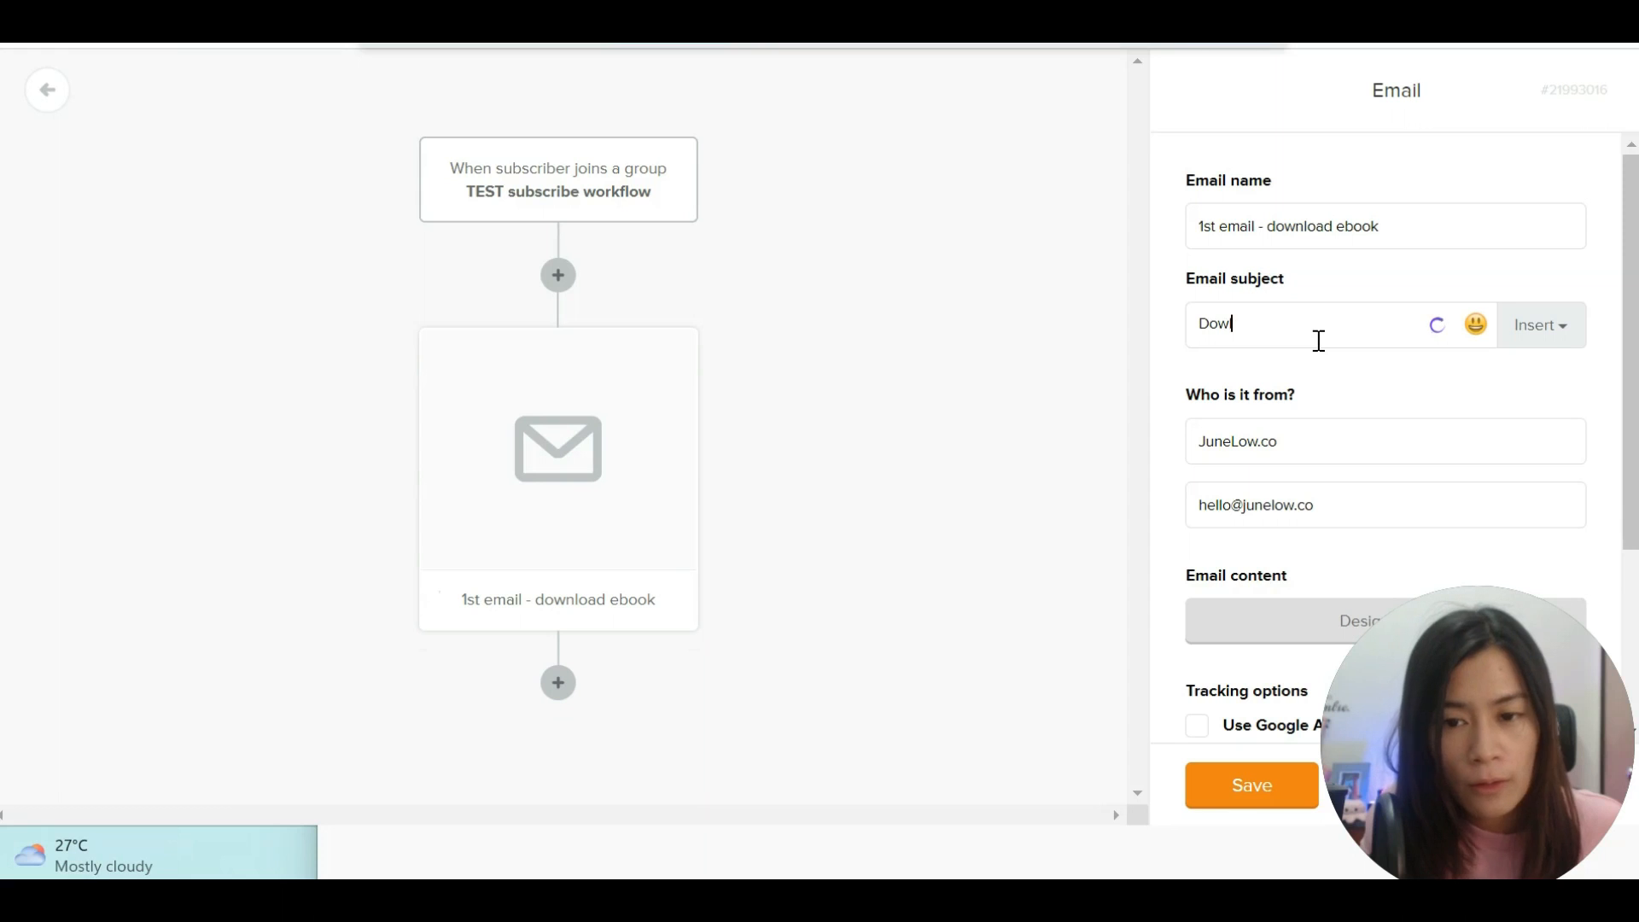
type("bload my free 30day live video")
type(" ideas")
left_click(1475, 324)
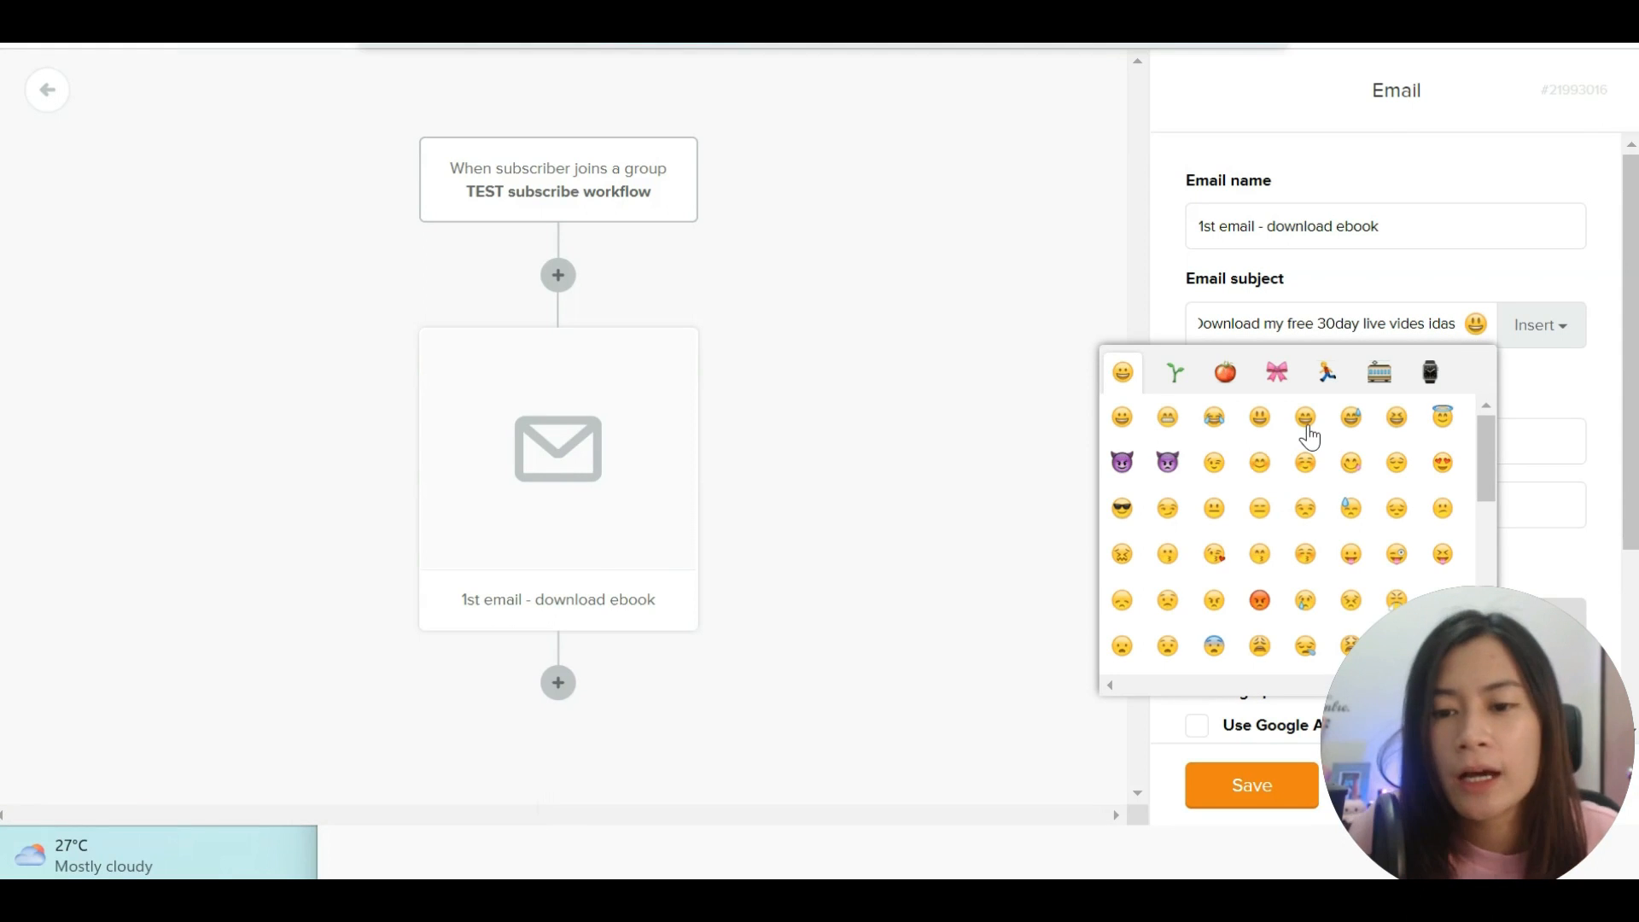
left_click(1443, 326)
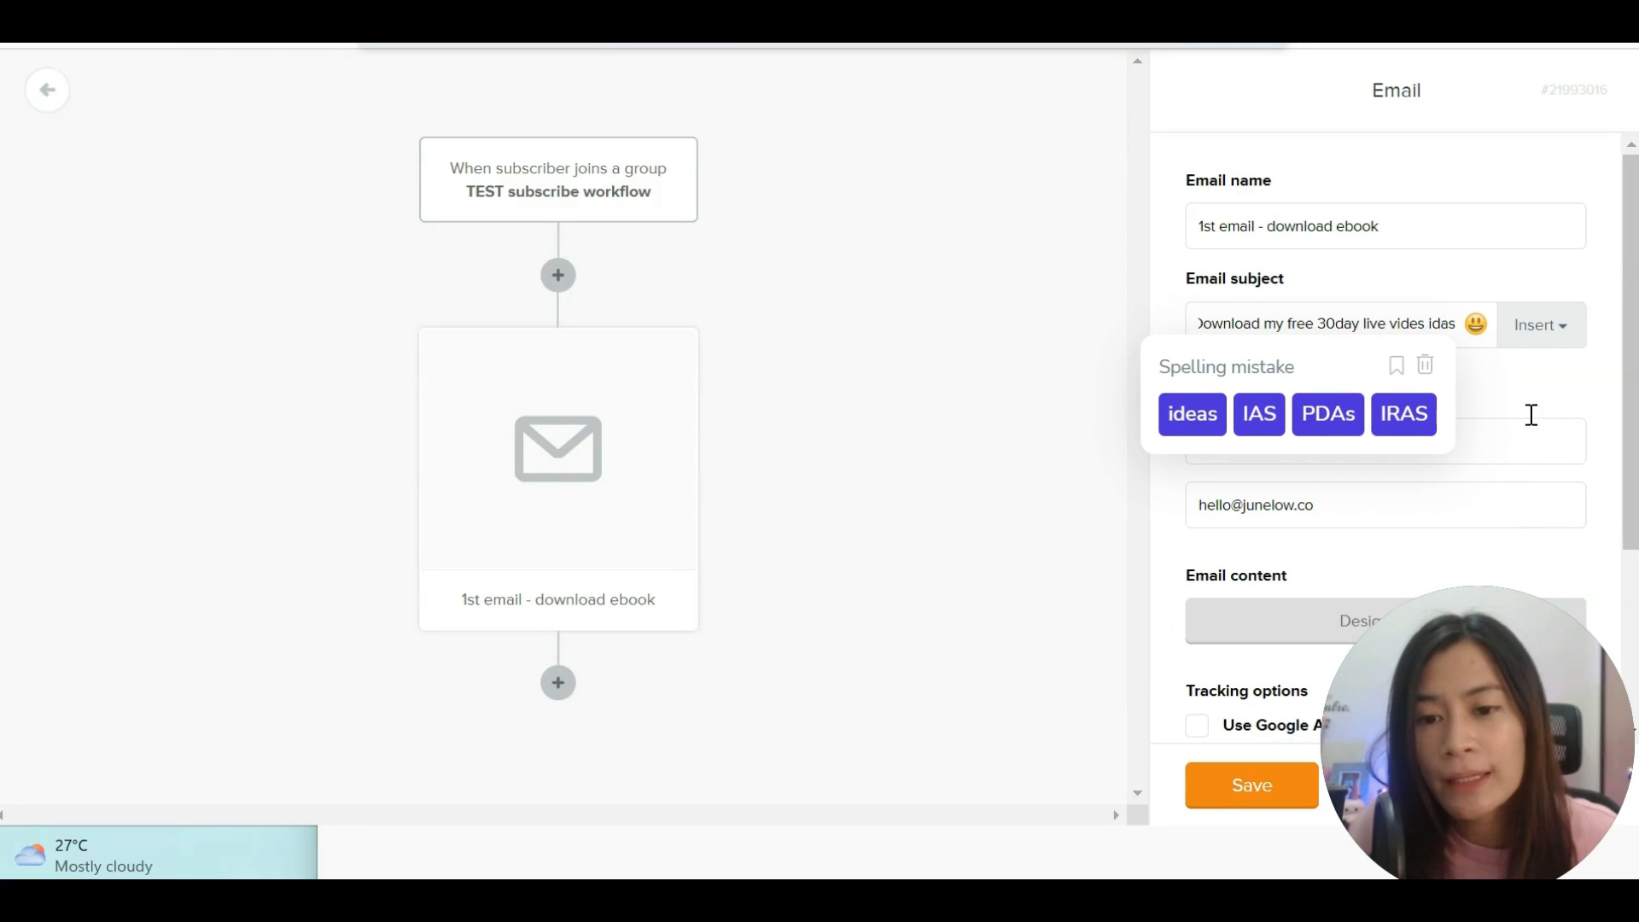
left_click(1425, 366)
Start designing the email's content with the Rich-text editor.
scroll(1292, 443, "down", 2)
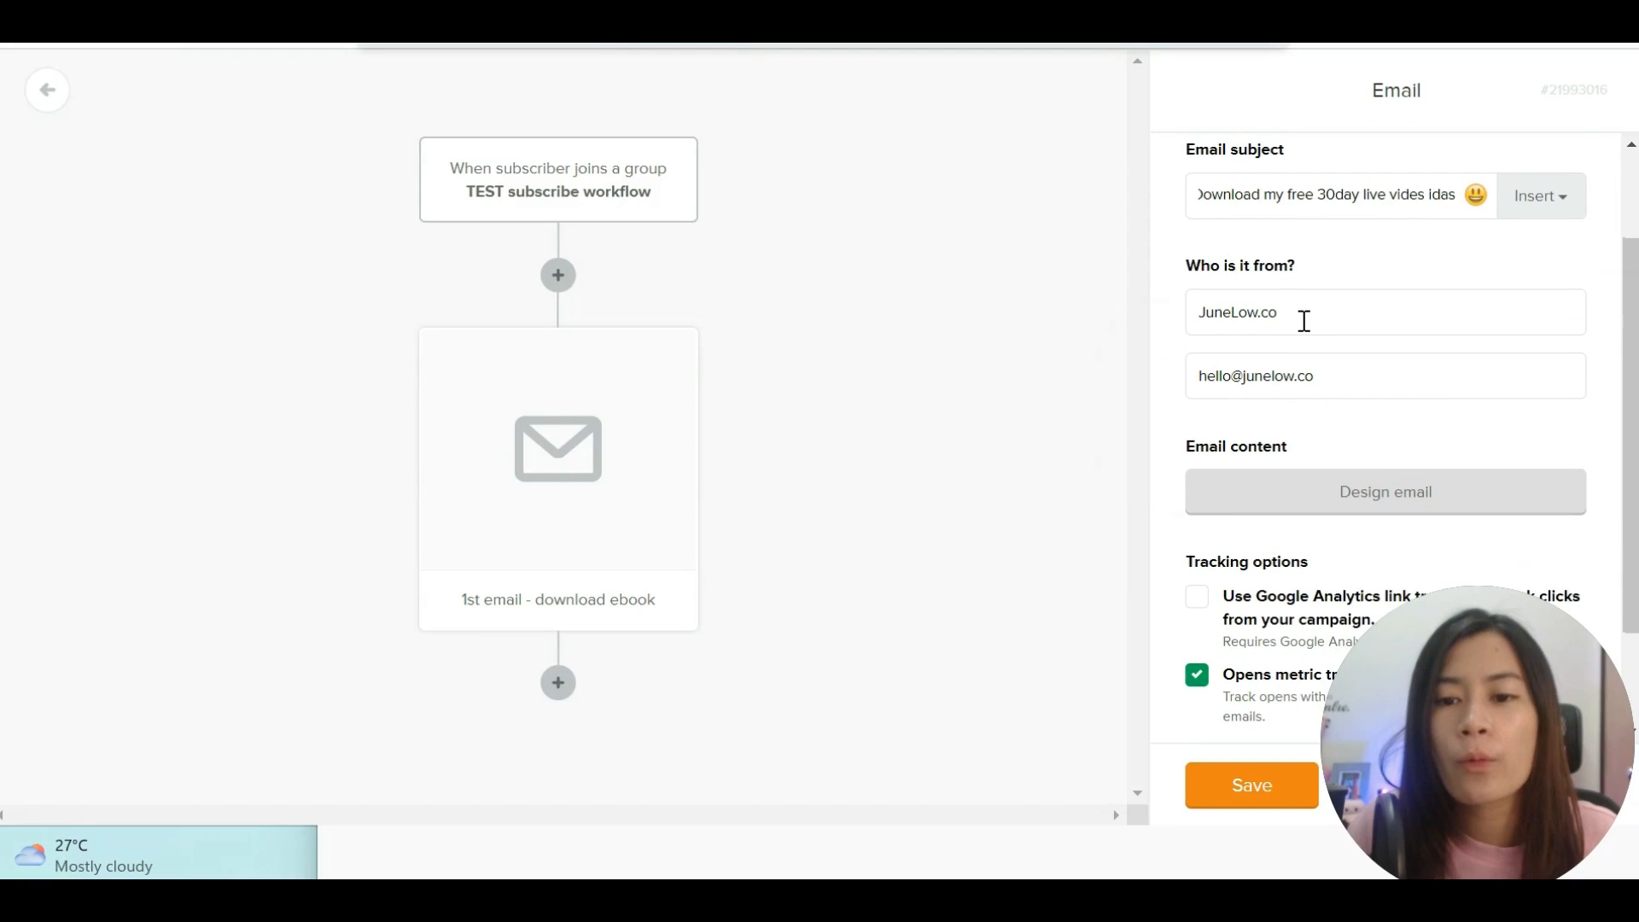
scroll(1390, 388, "down", 2)
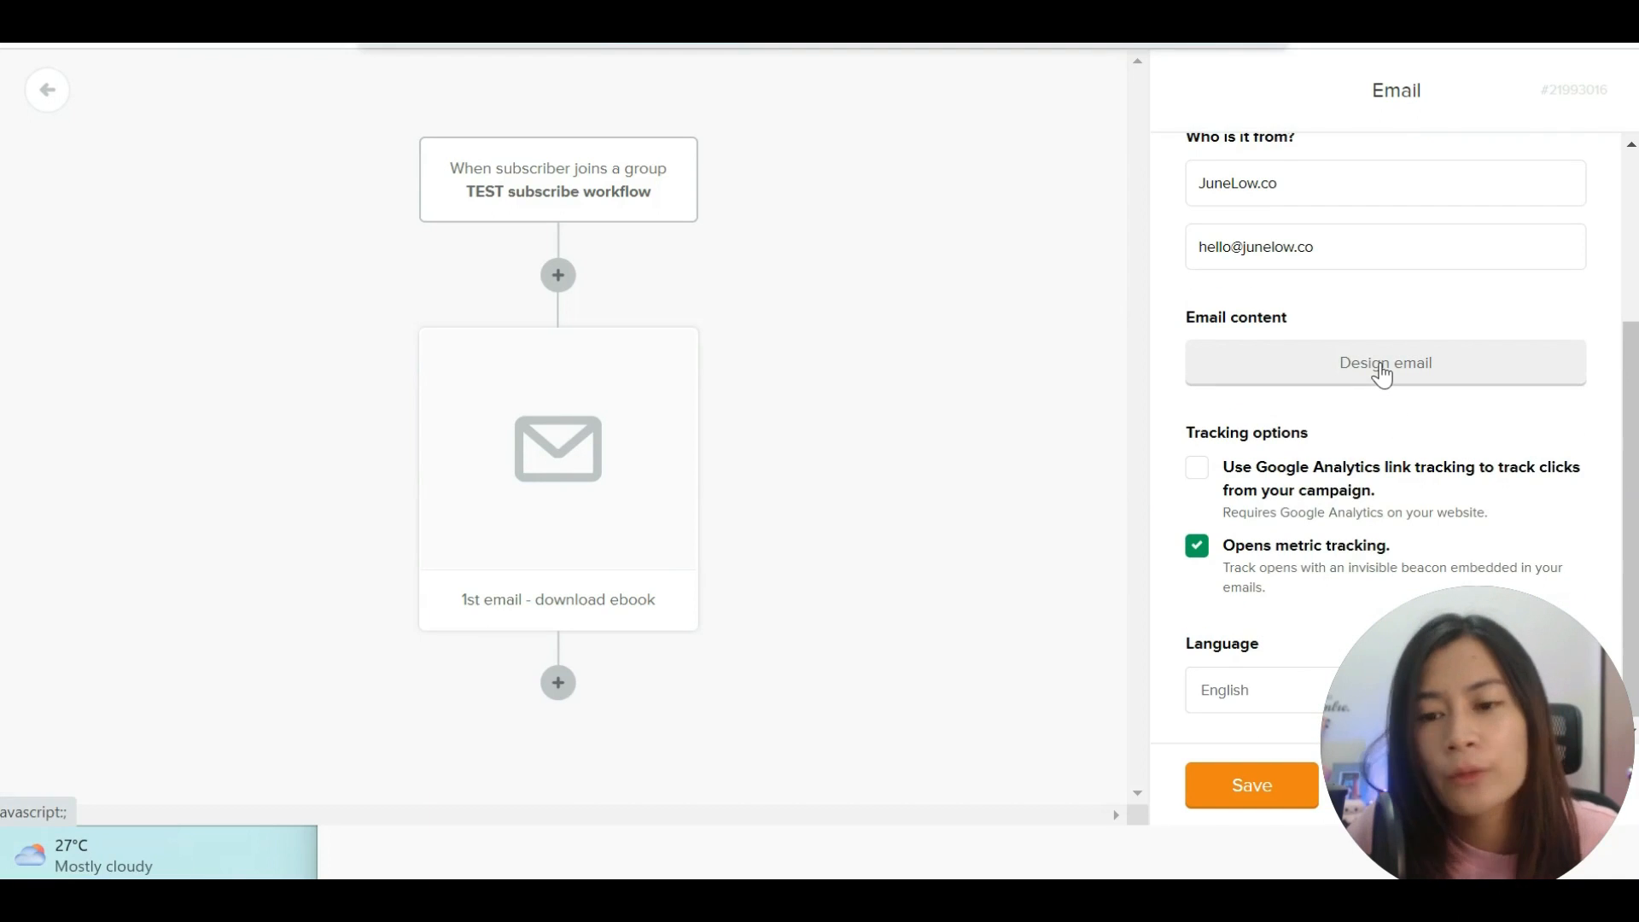
left_click(1303, 381)
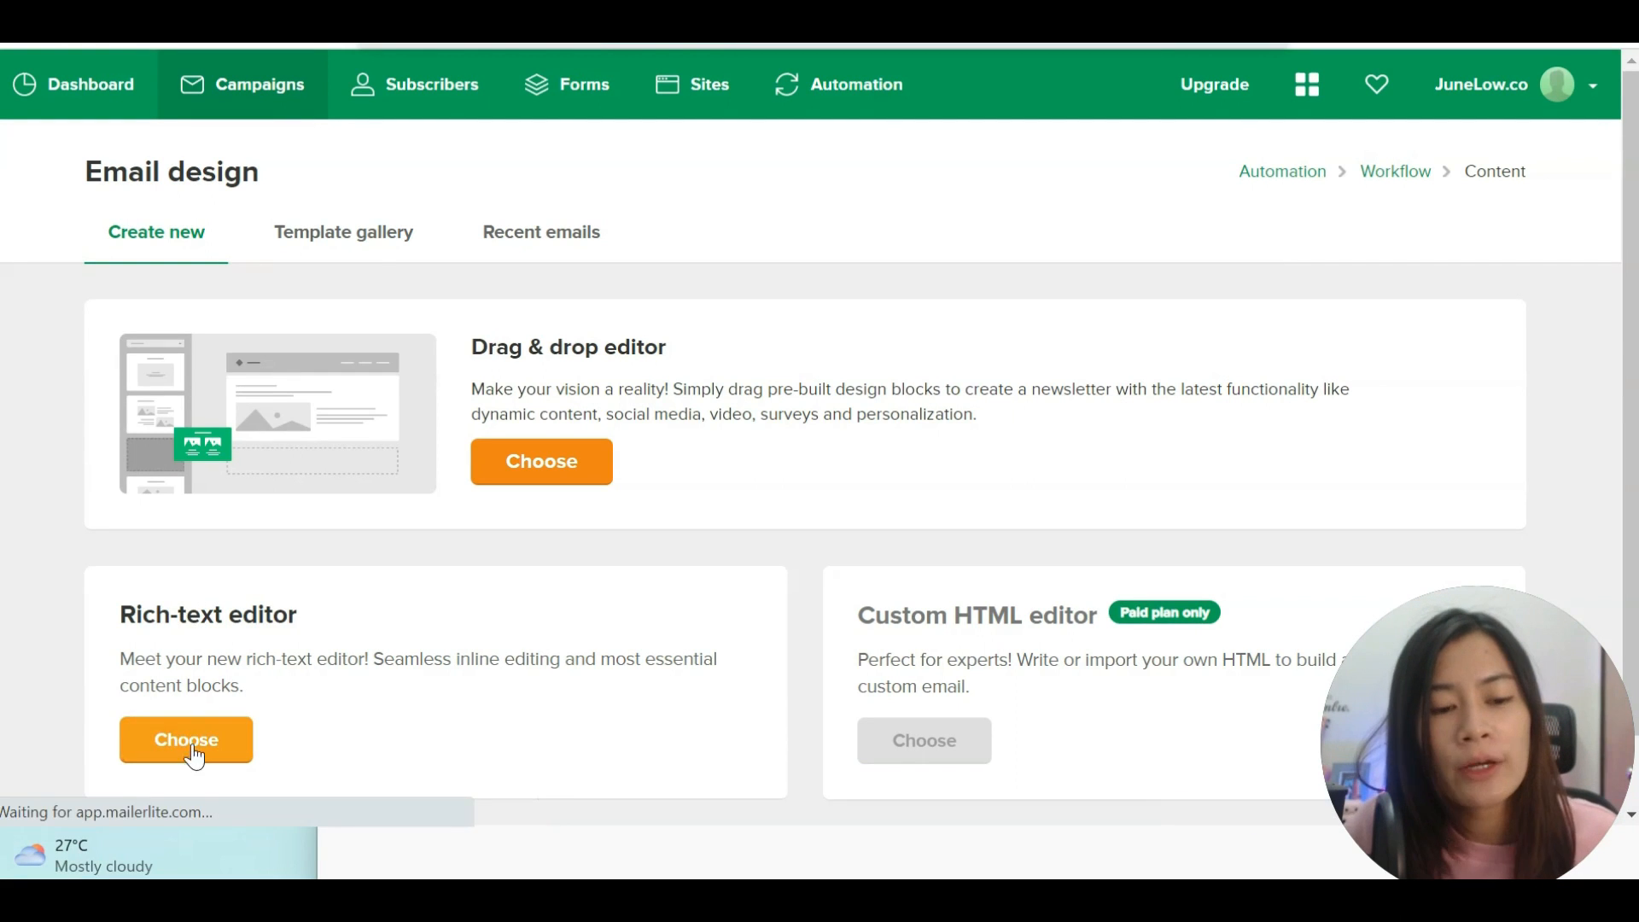
left_click(167, 739)
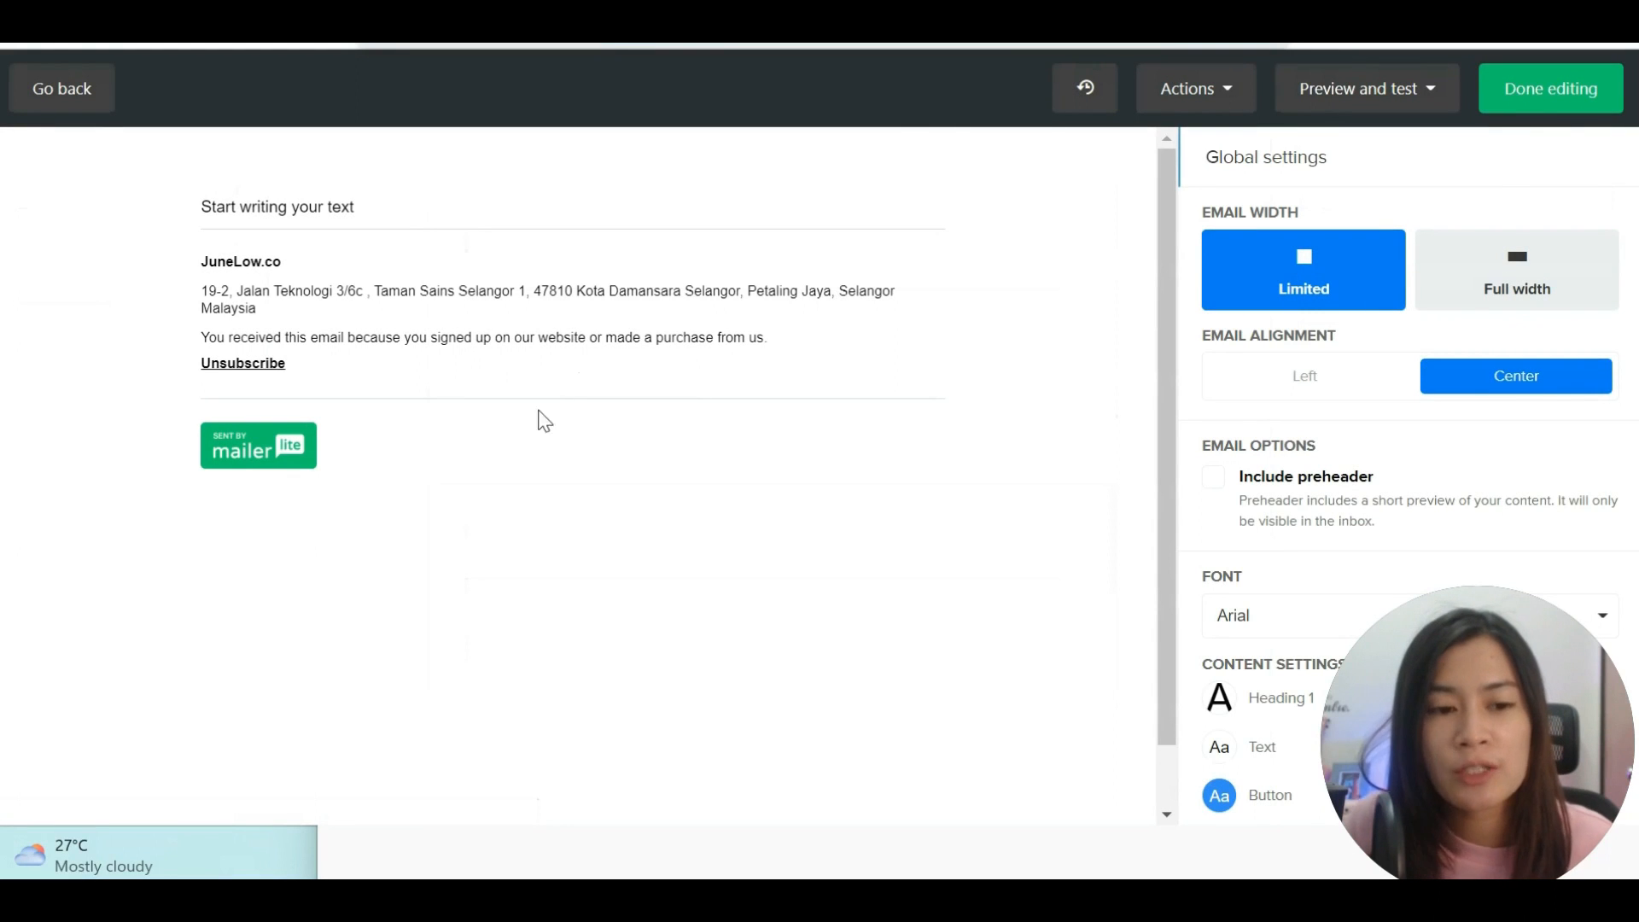
Replace the placeholder body text with "Download my free 30-day live video ideas Here".
left_click(341, 301)
left_click(322, 209)
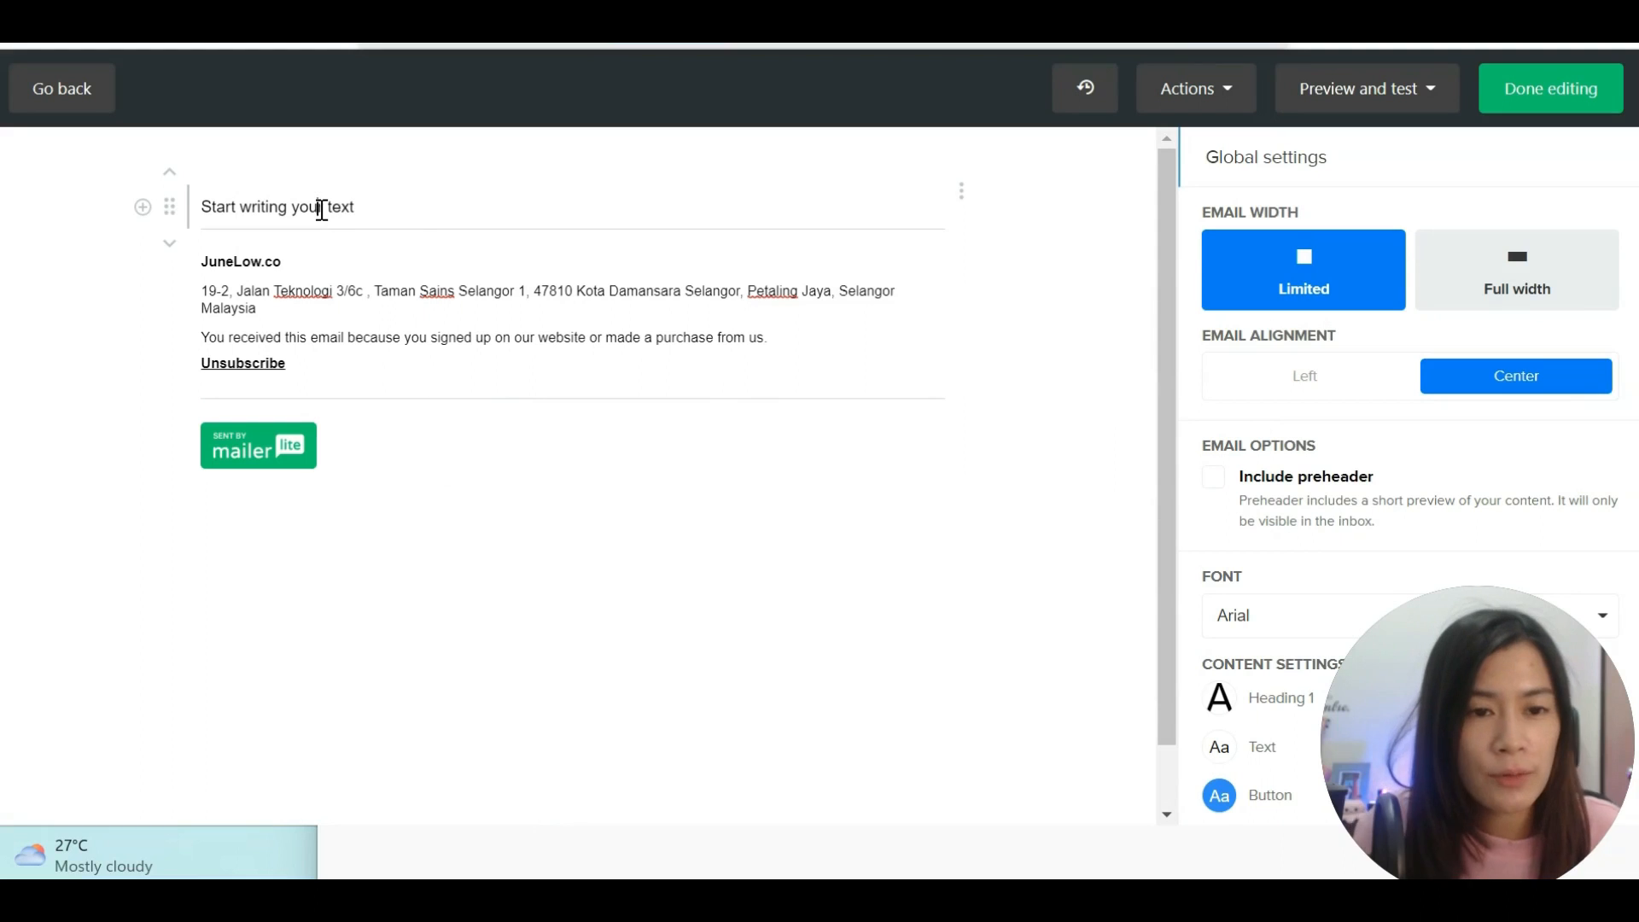
triple_click(322, 210)
type("DOWnload")
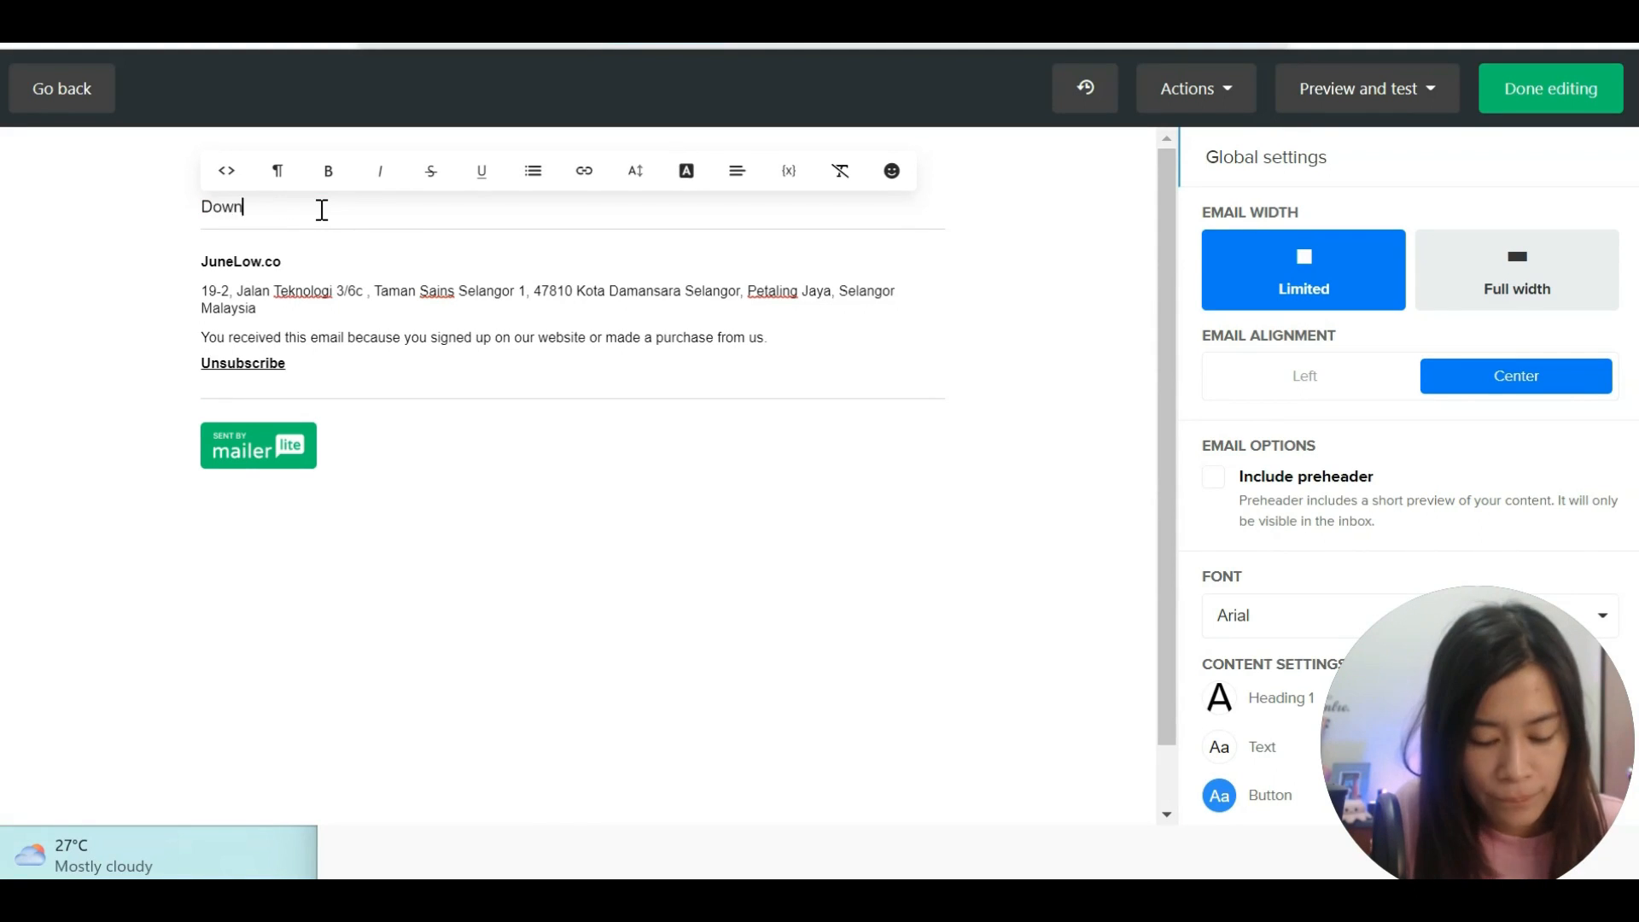
type(" my free 30-day live video ideas")
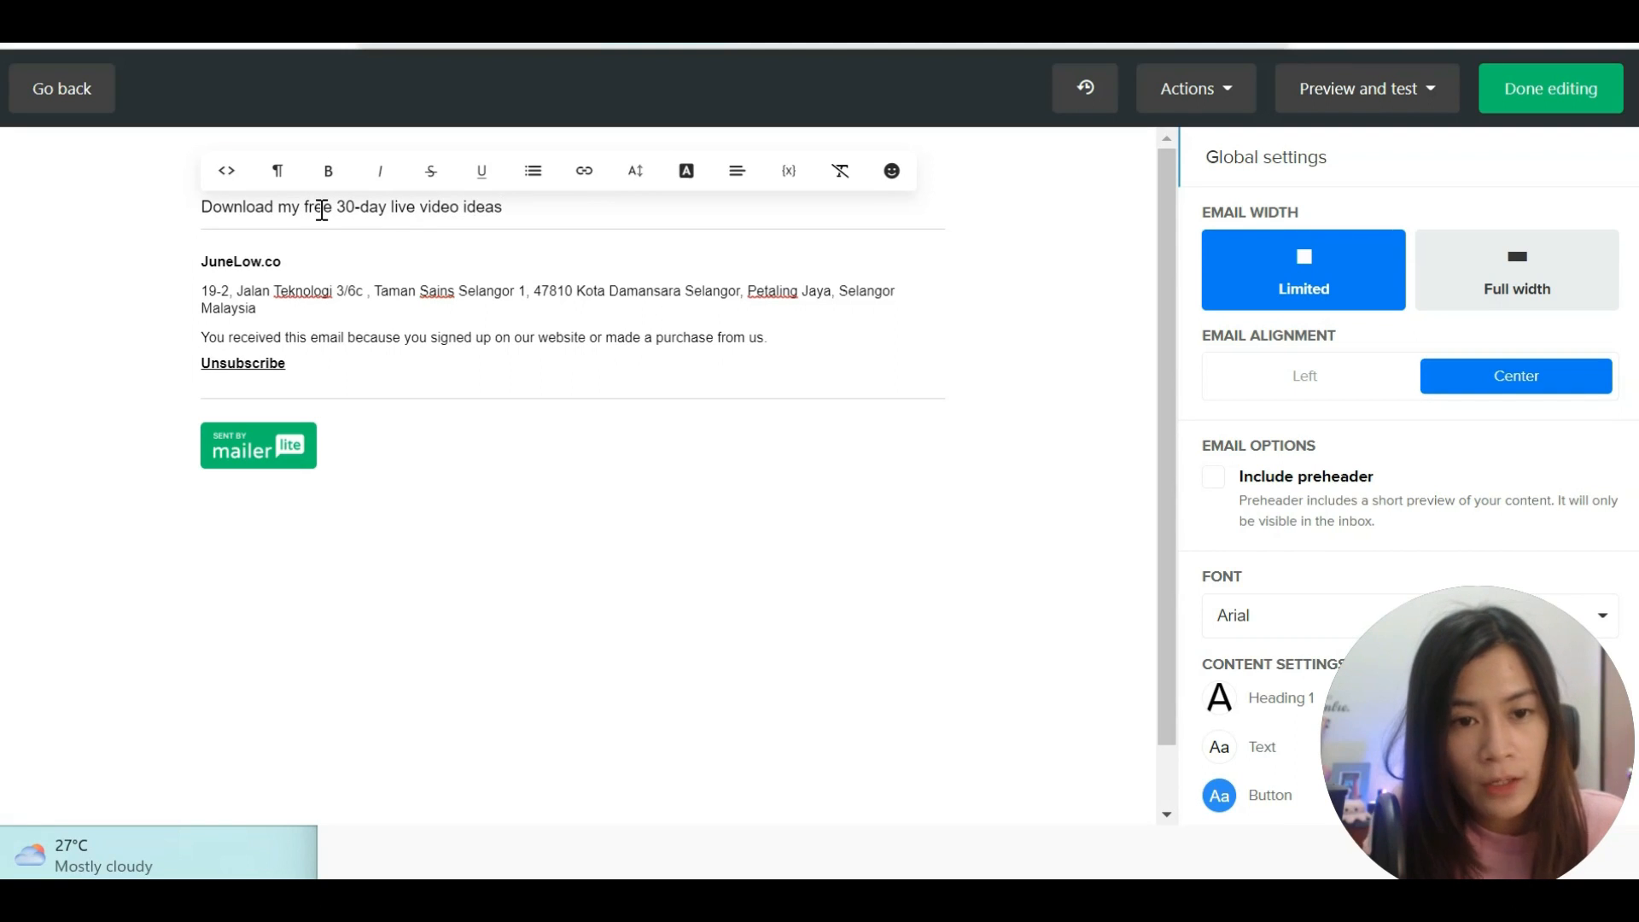
type(" Here")
left_click_drag(543, 206, 513, 206)
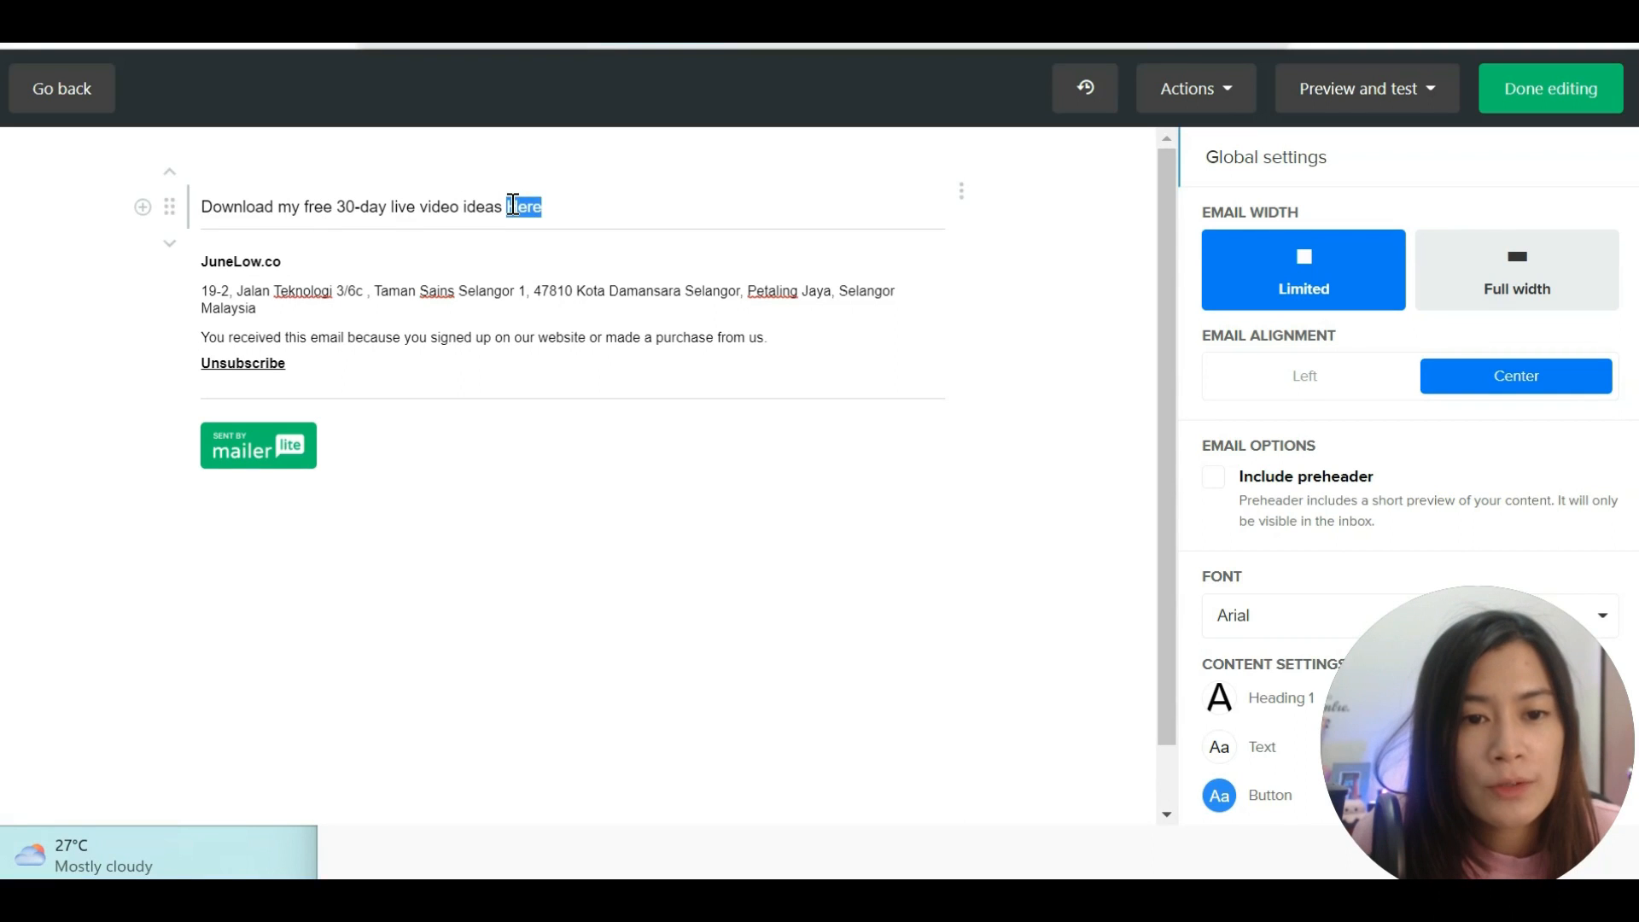
left_click(584, 170)
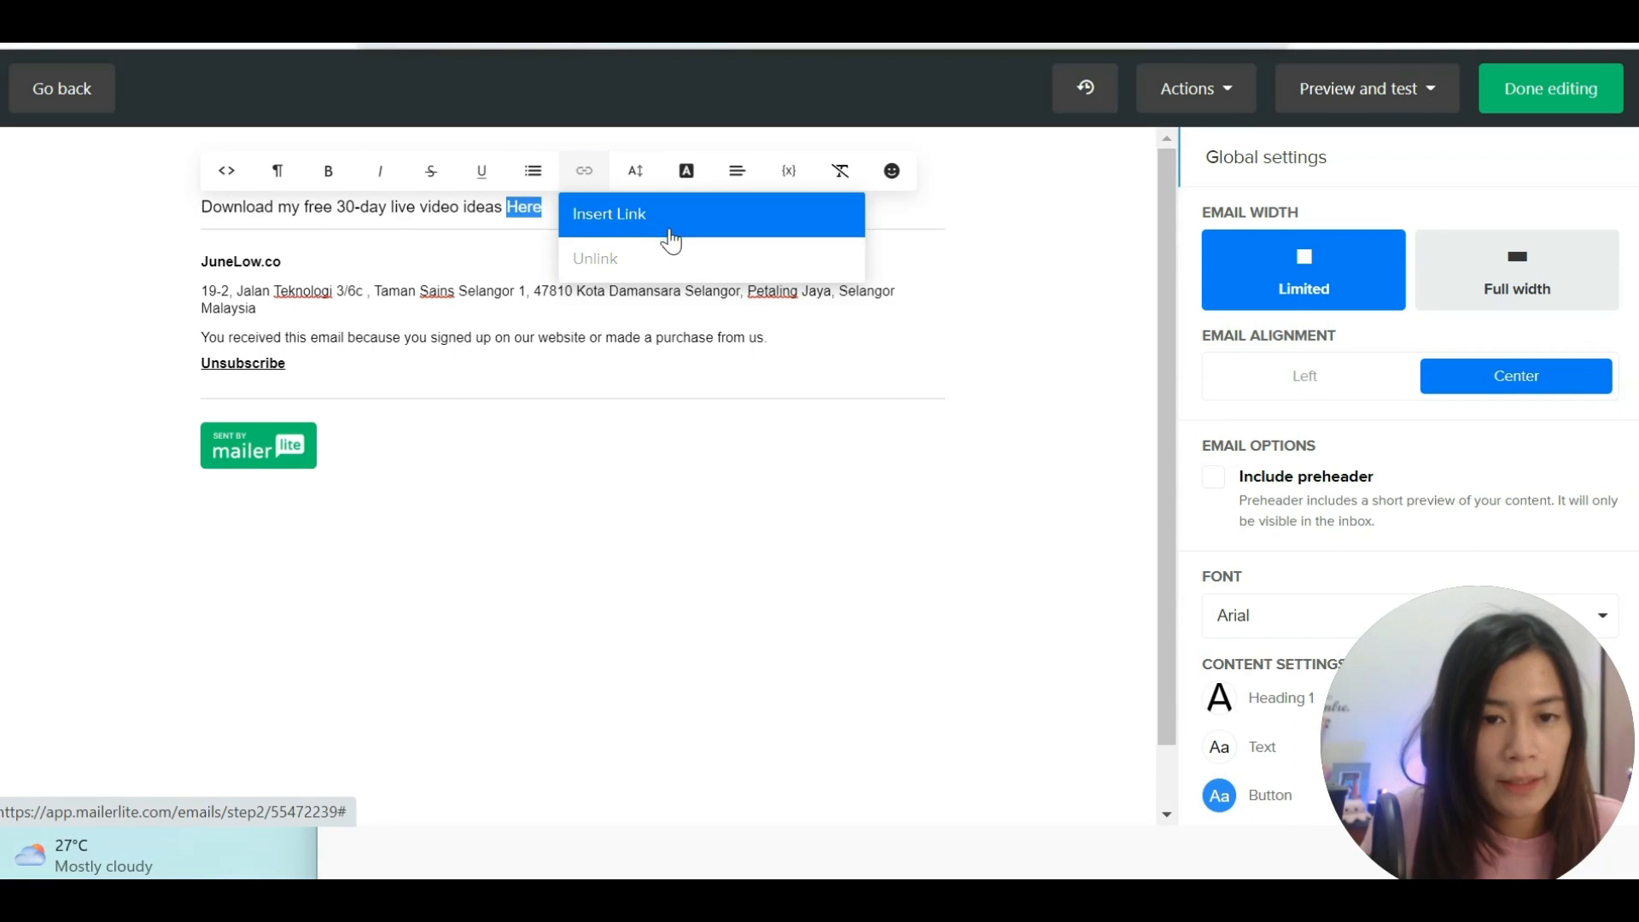
left_click(663, 226)
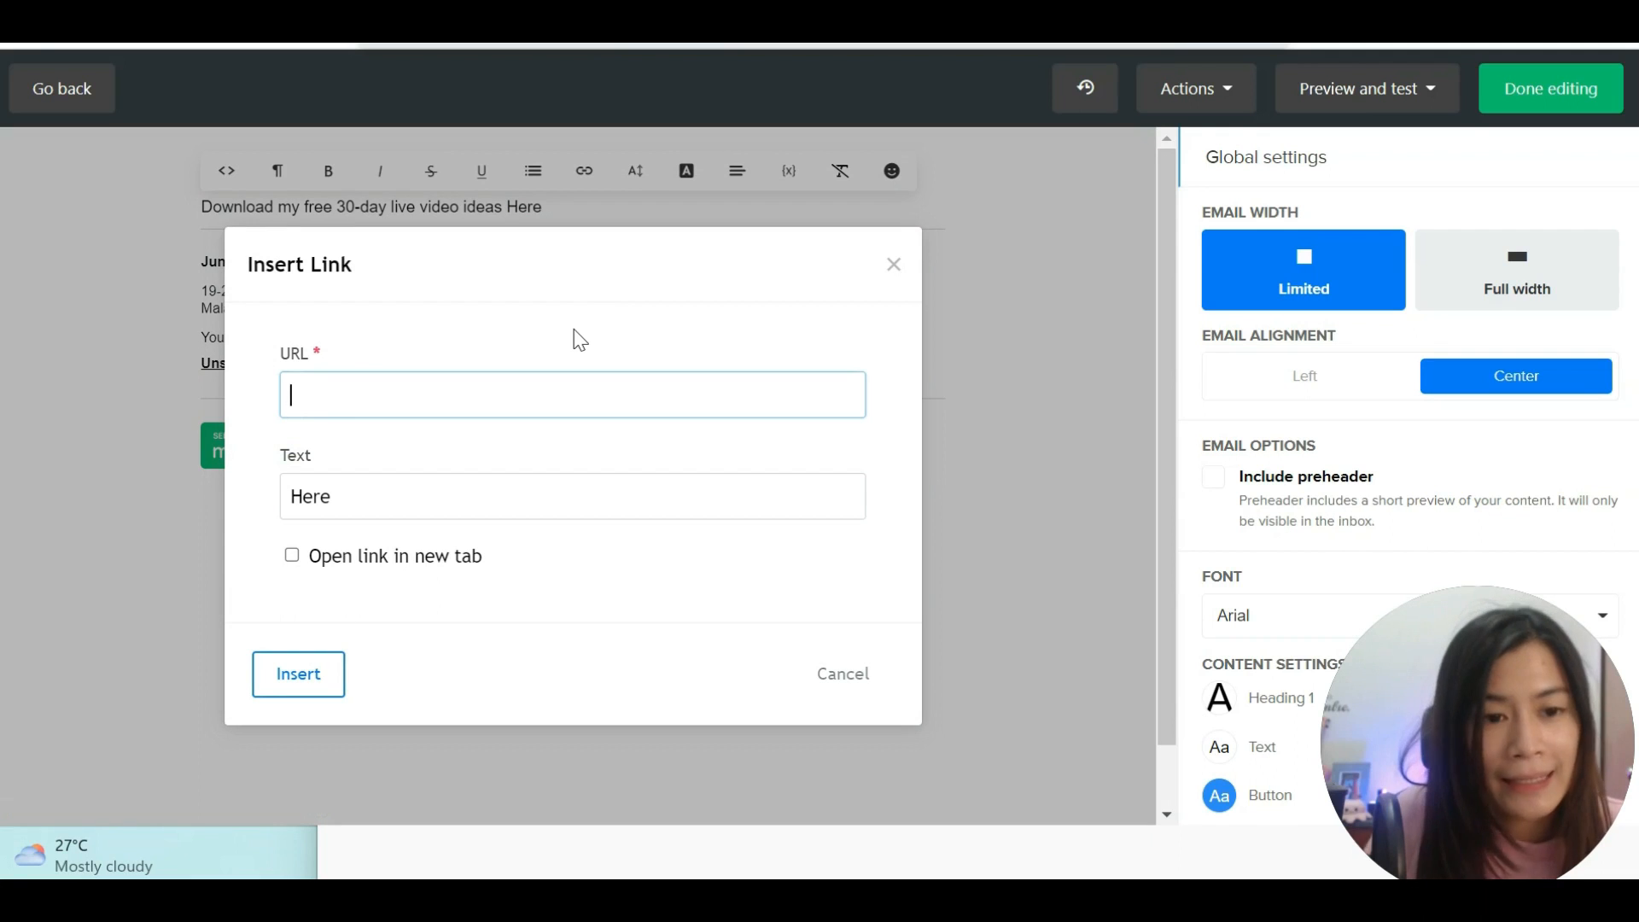
type("://link.junelow.co/free30")
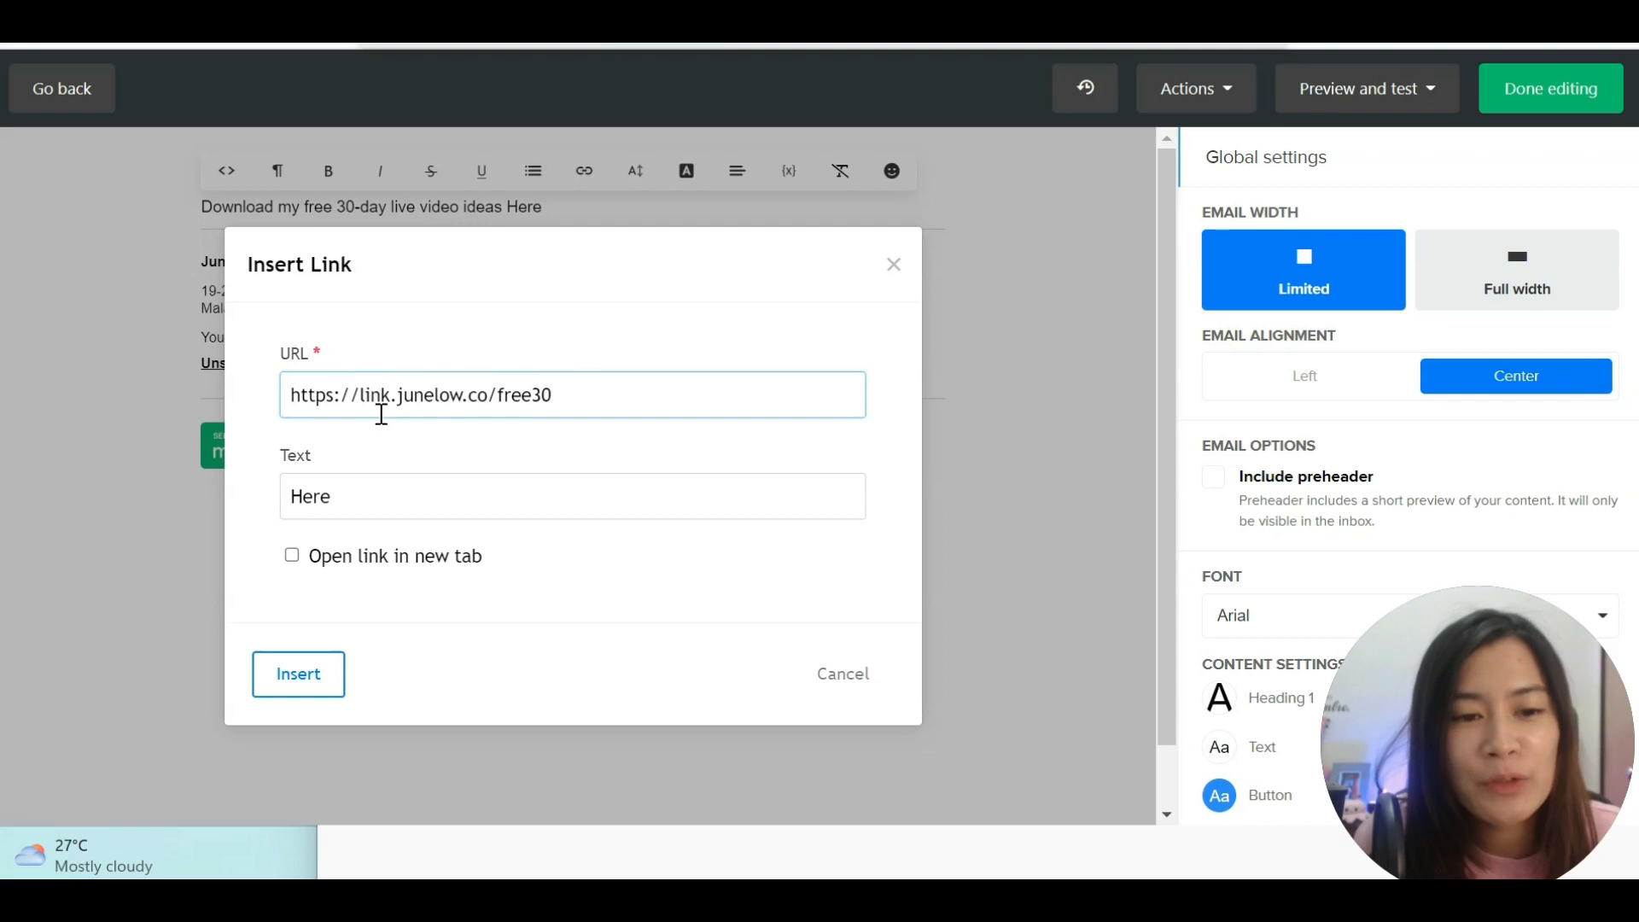
left_click(326, 683)
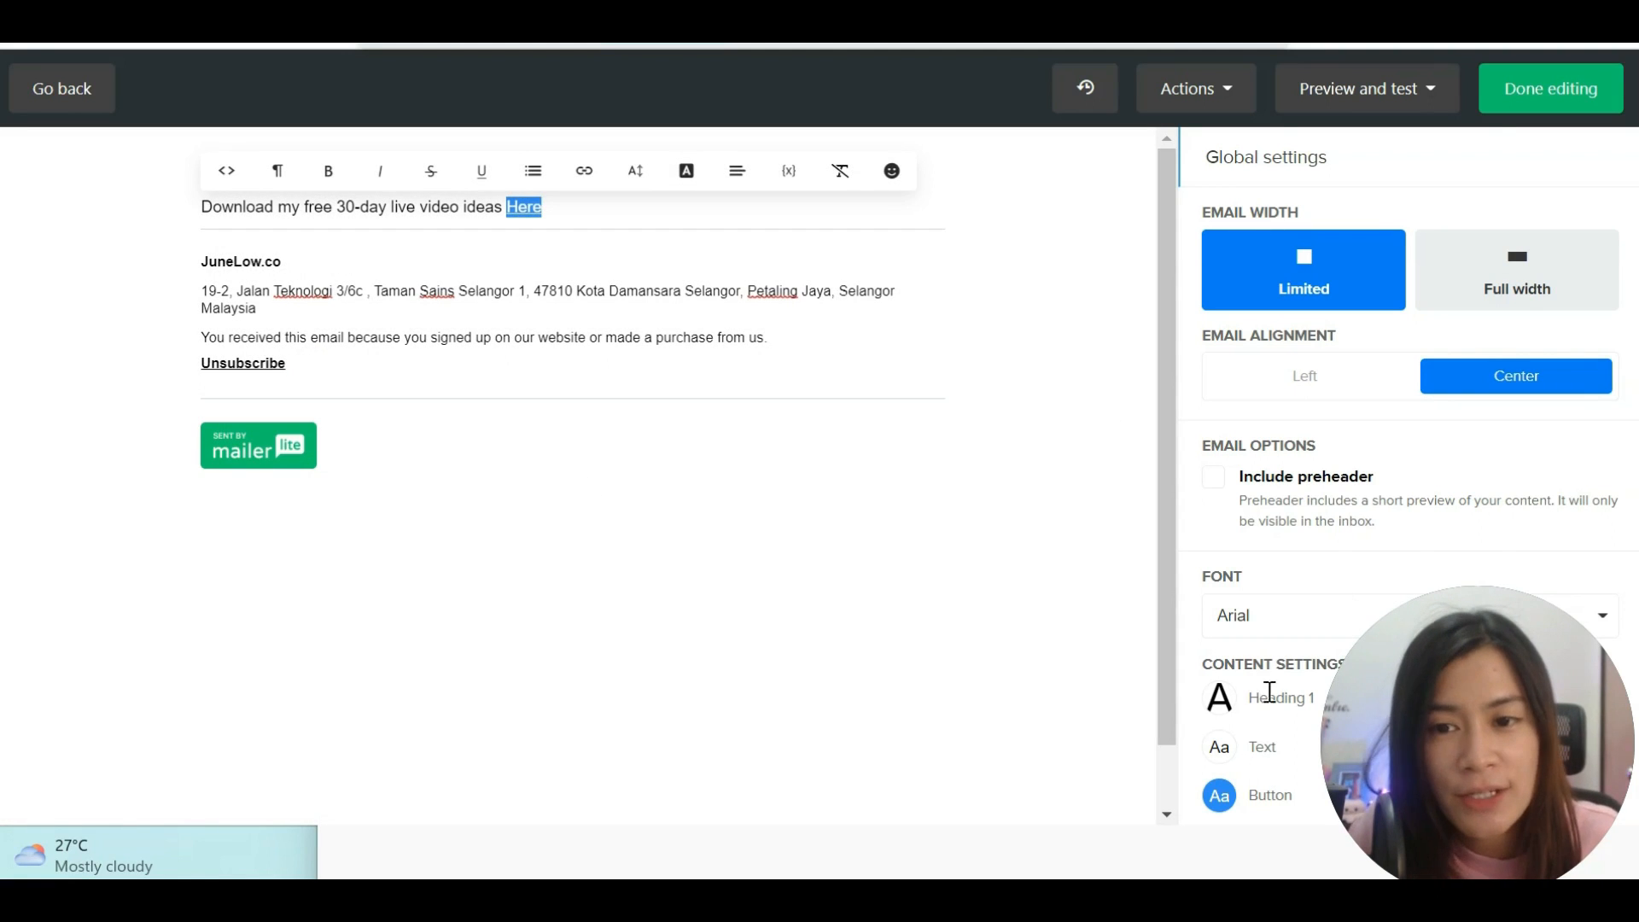
Try the Full width email layout and return the email width to Limited.
left_click(1528, 280)
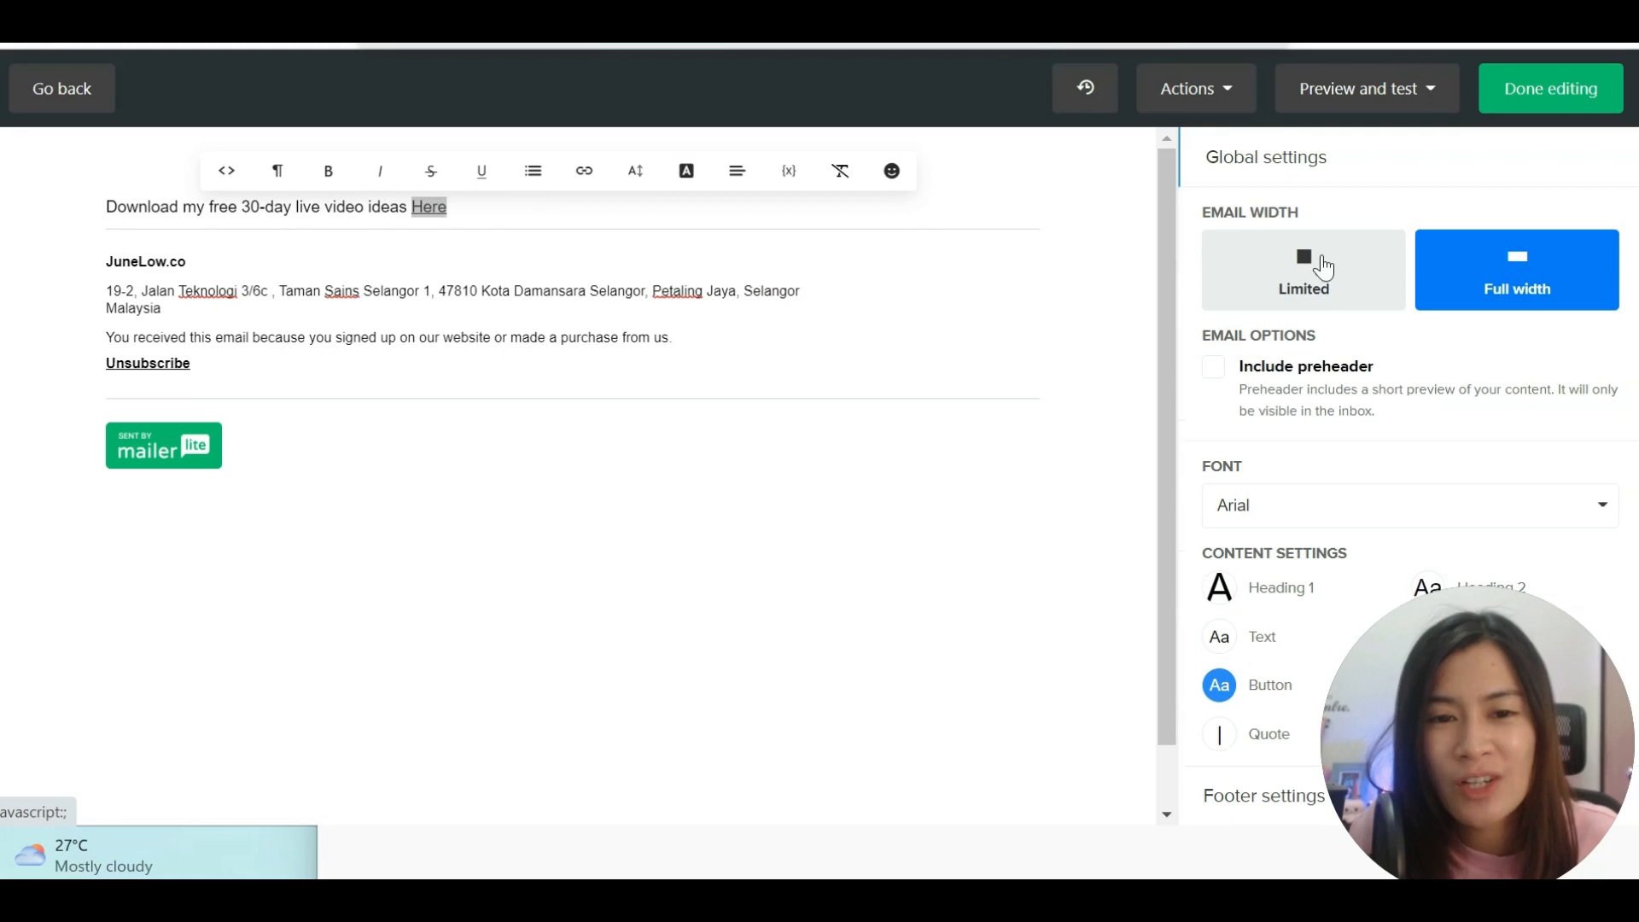
left_click(1344, 298)
left_click_drag(1551, 697, 1054, 695)
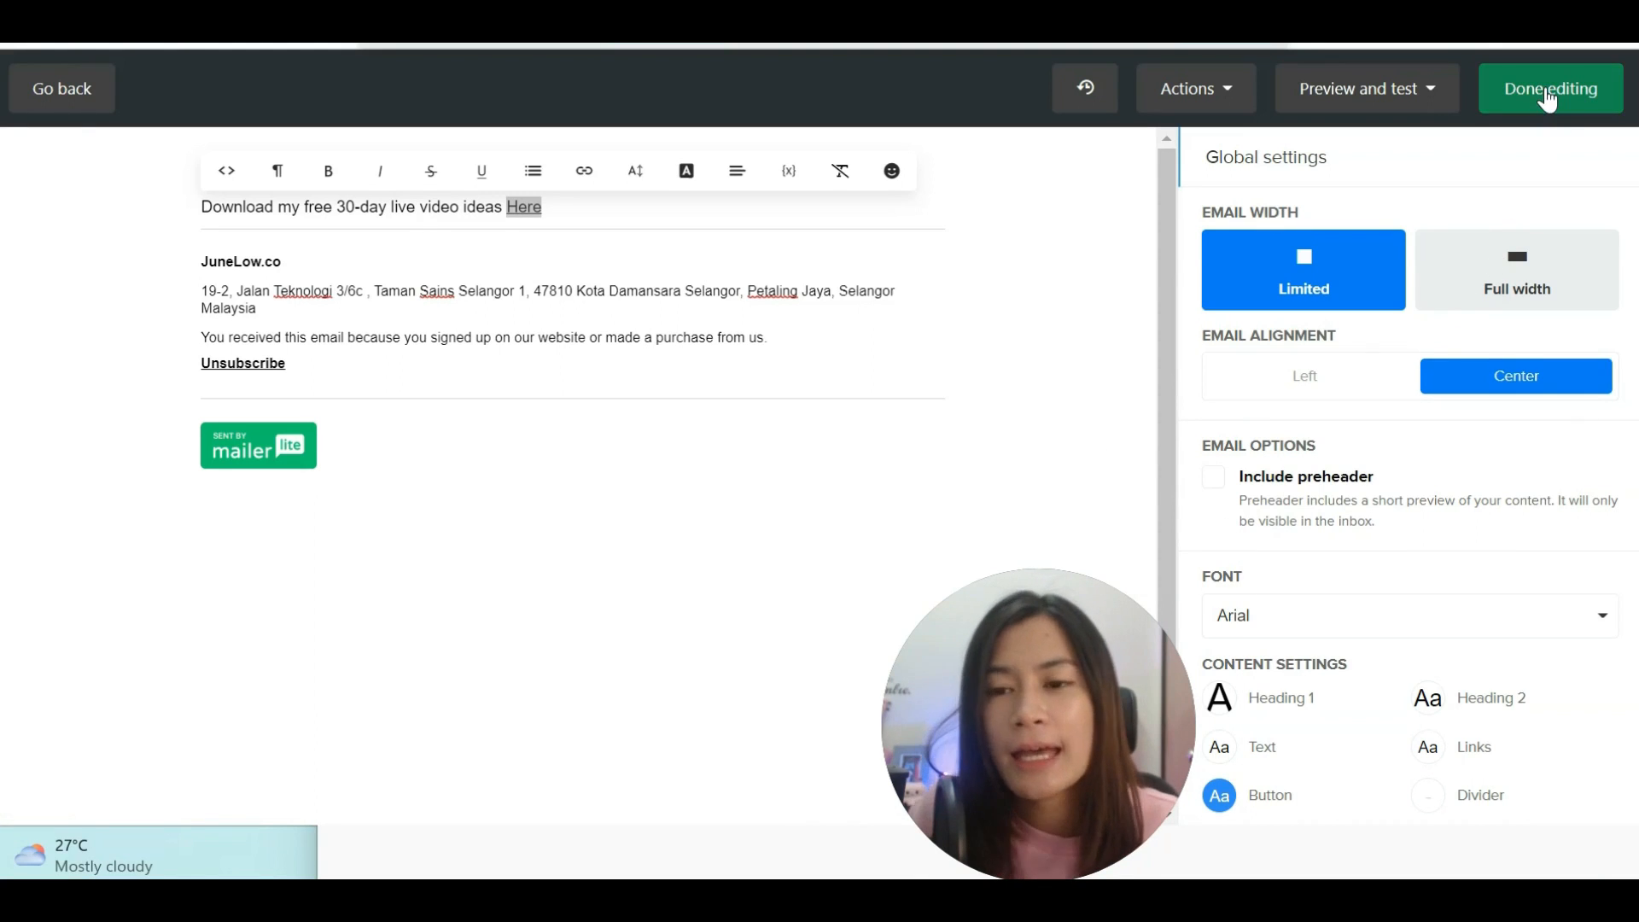
Send a test of the email to the prefilled address and finish editing to return to the workflow.
left_click(1383, 88)
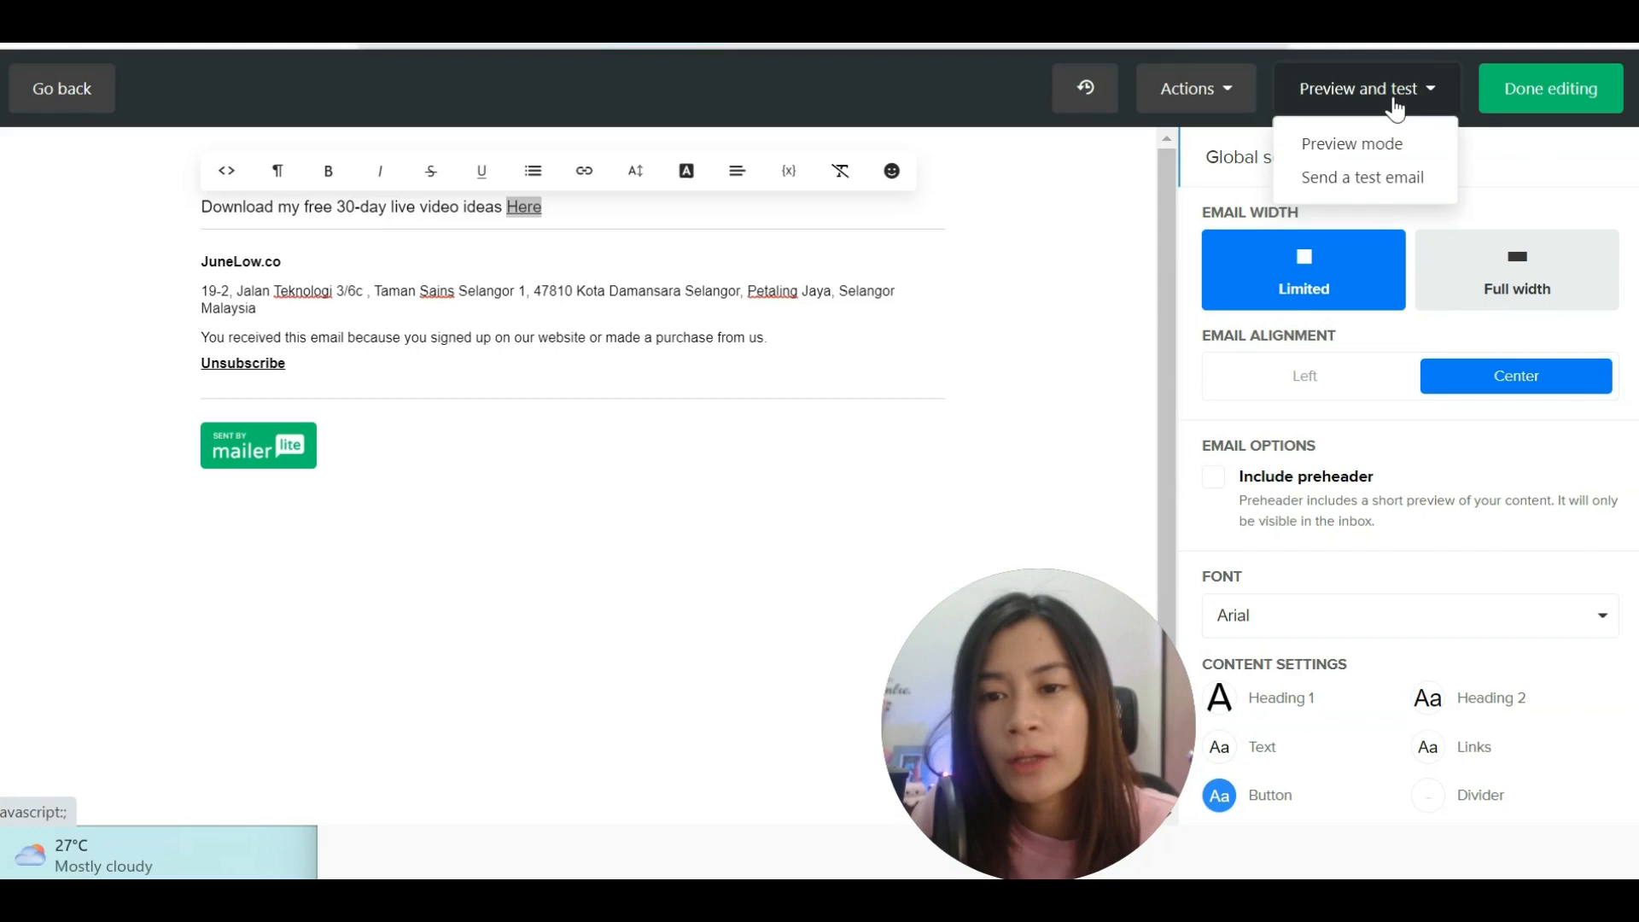
left_click(1376, 181)
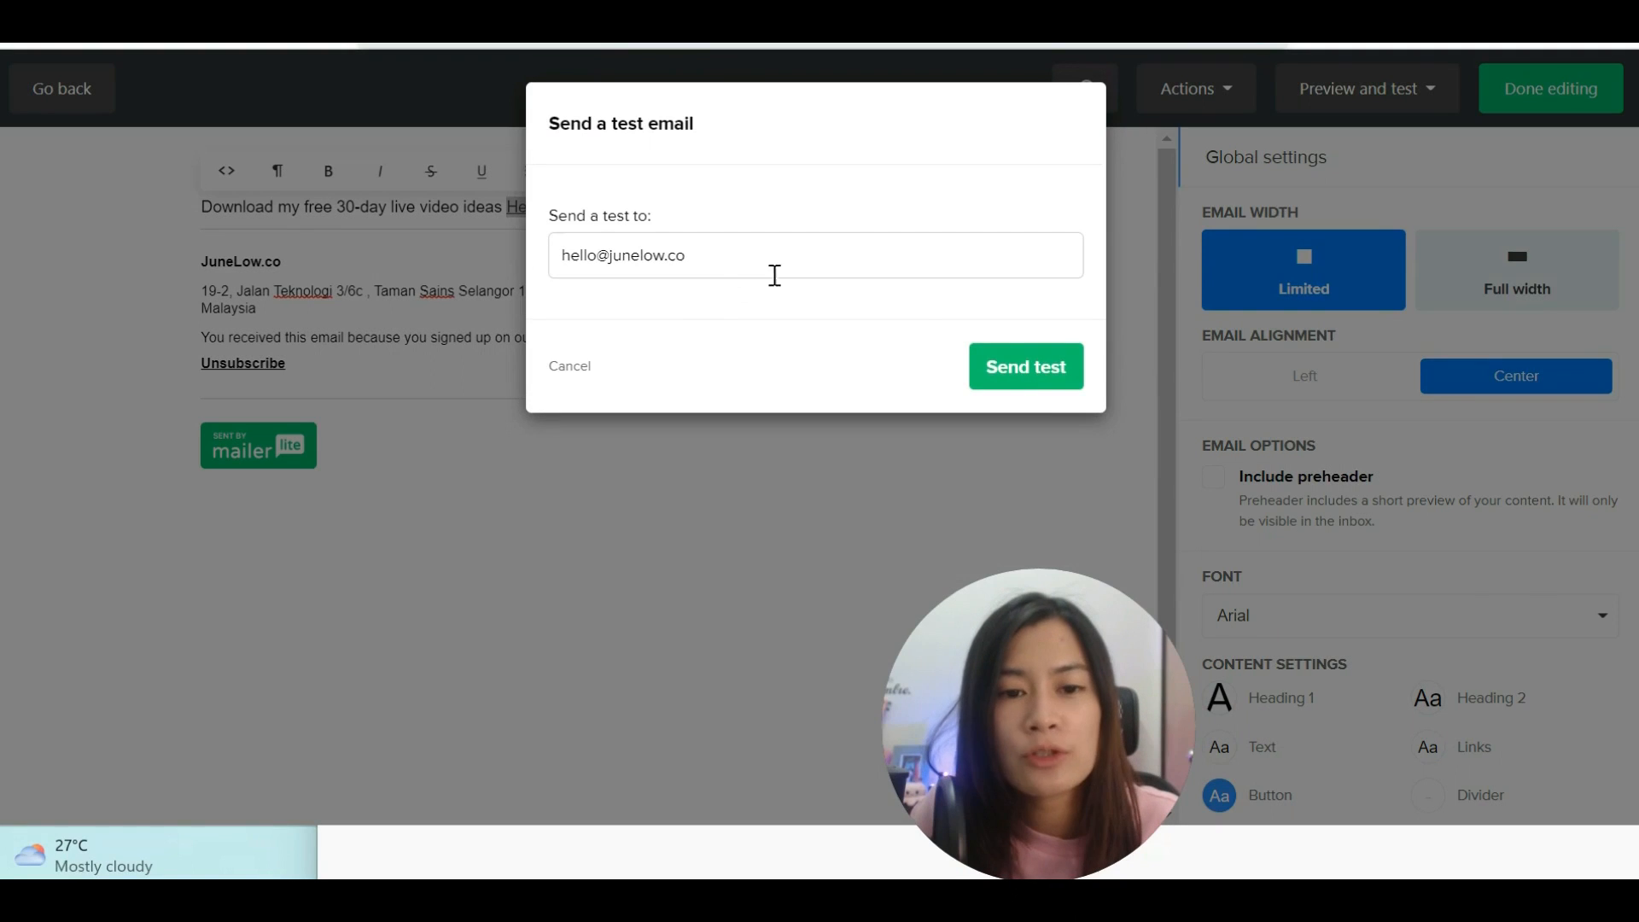
left_click(1034, 382)
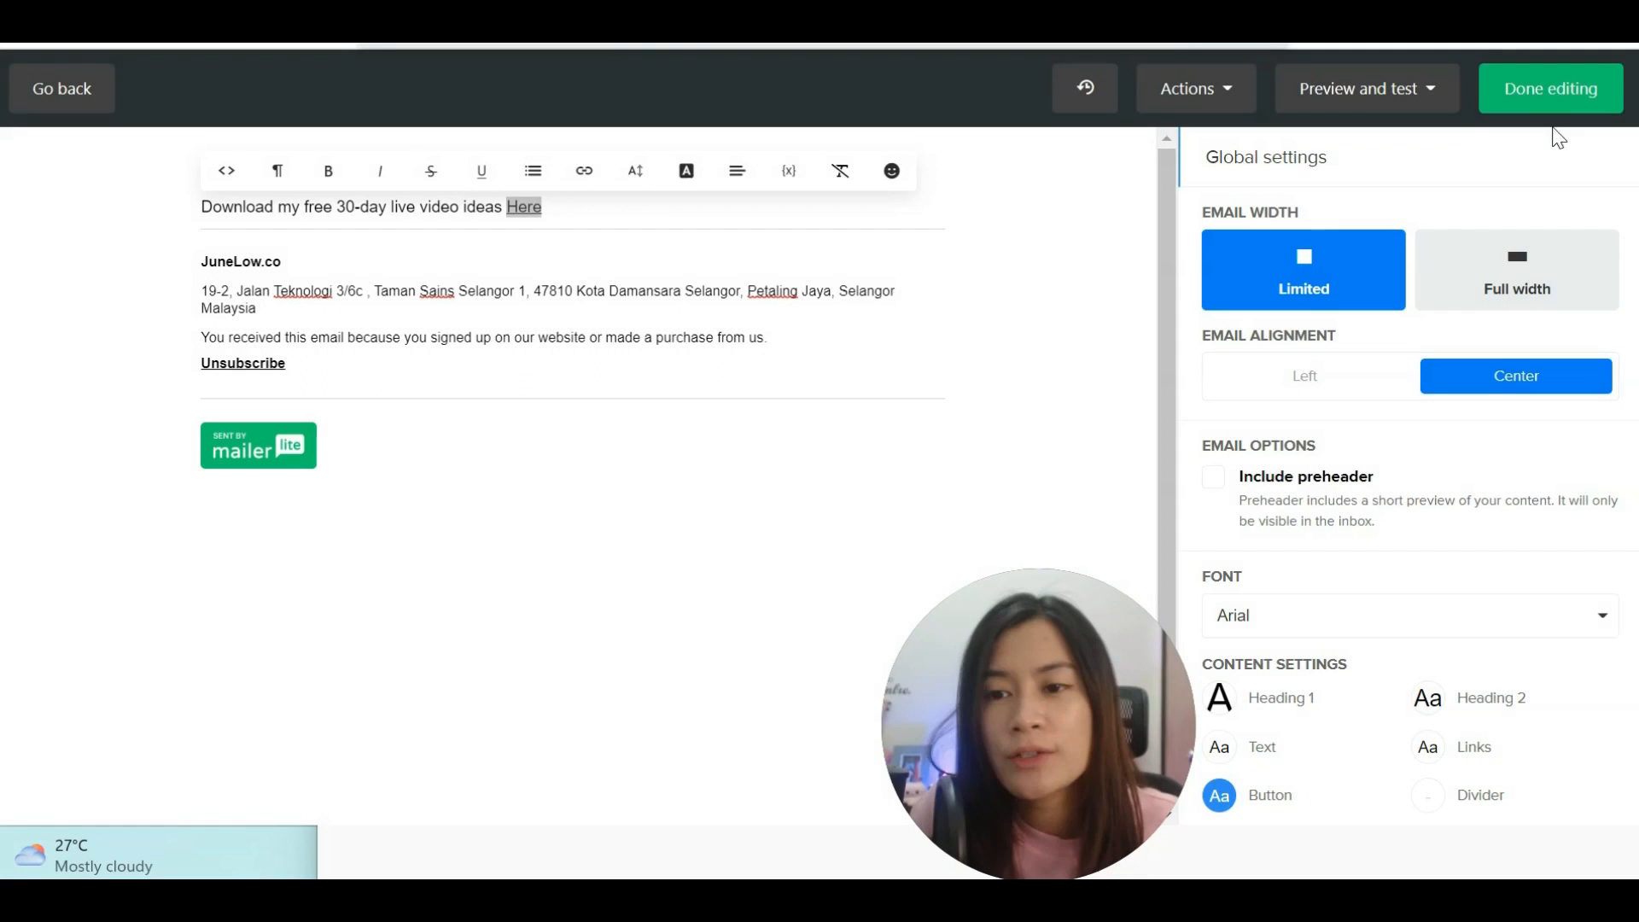
left_click(1561, 101)
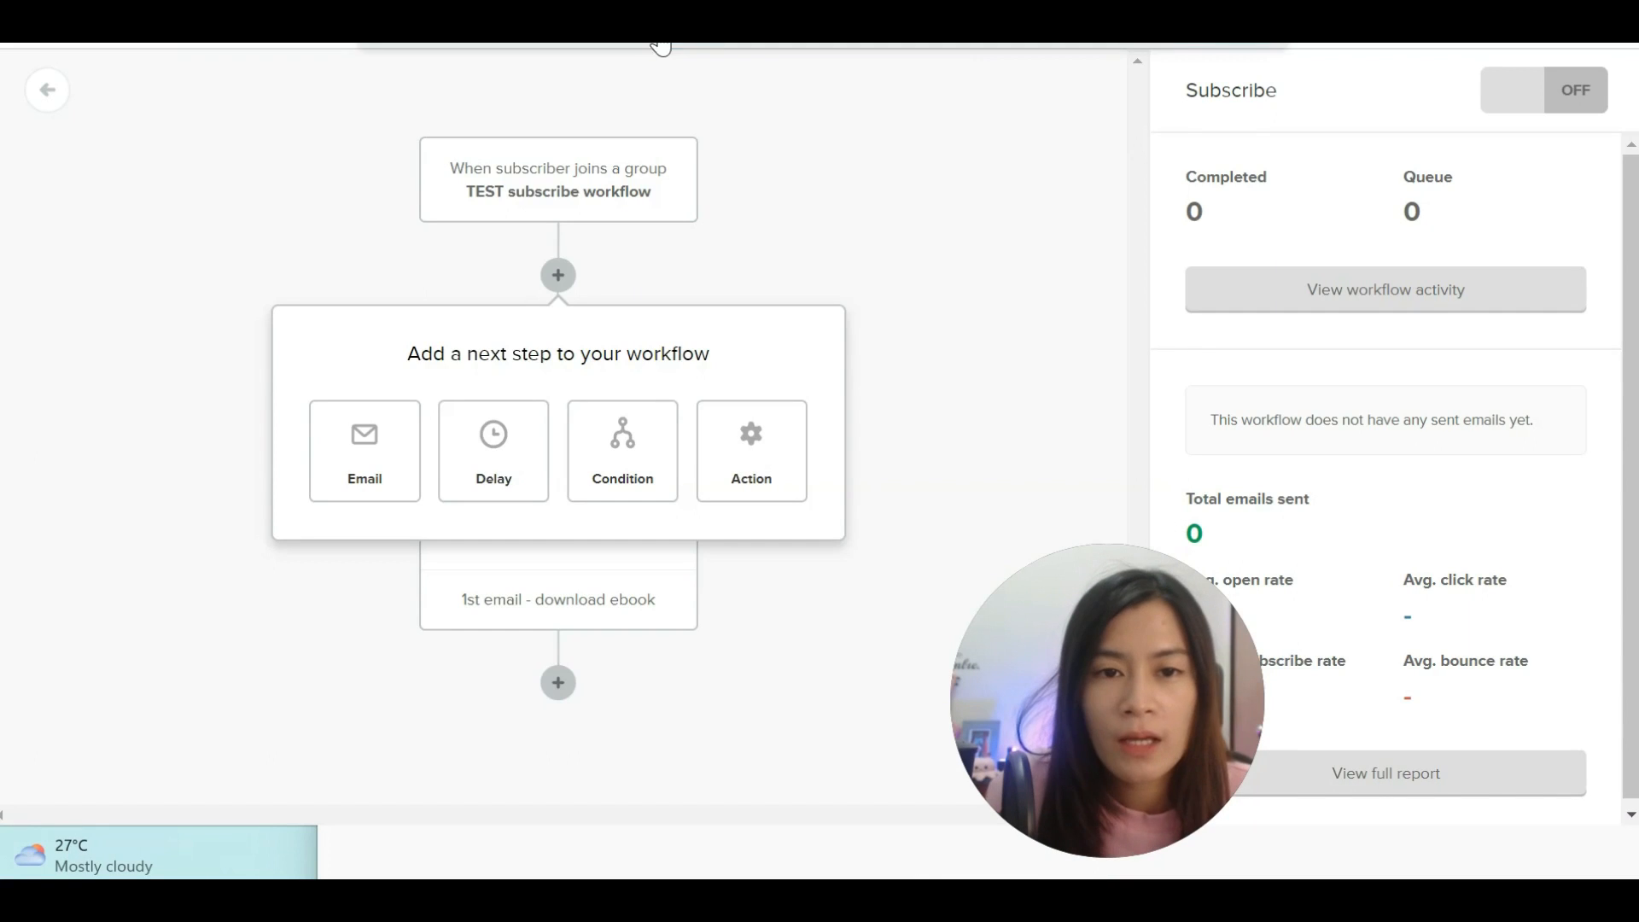
left_click(1022, 244)
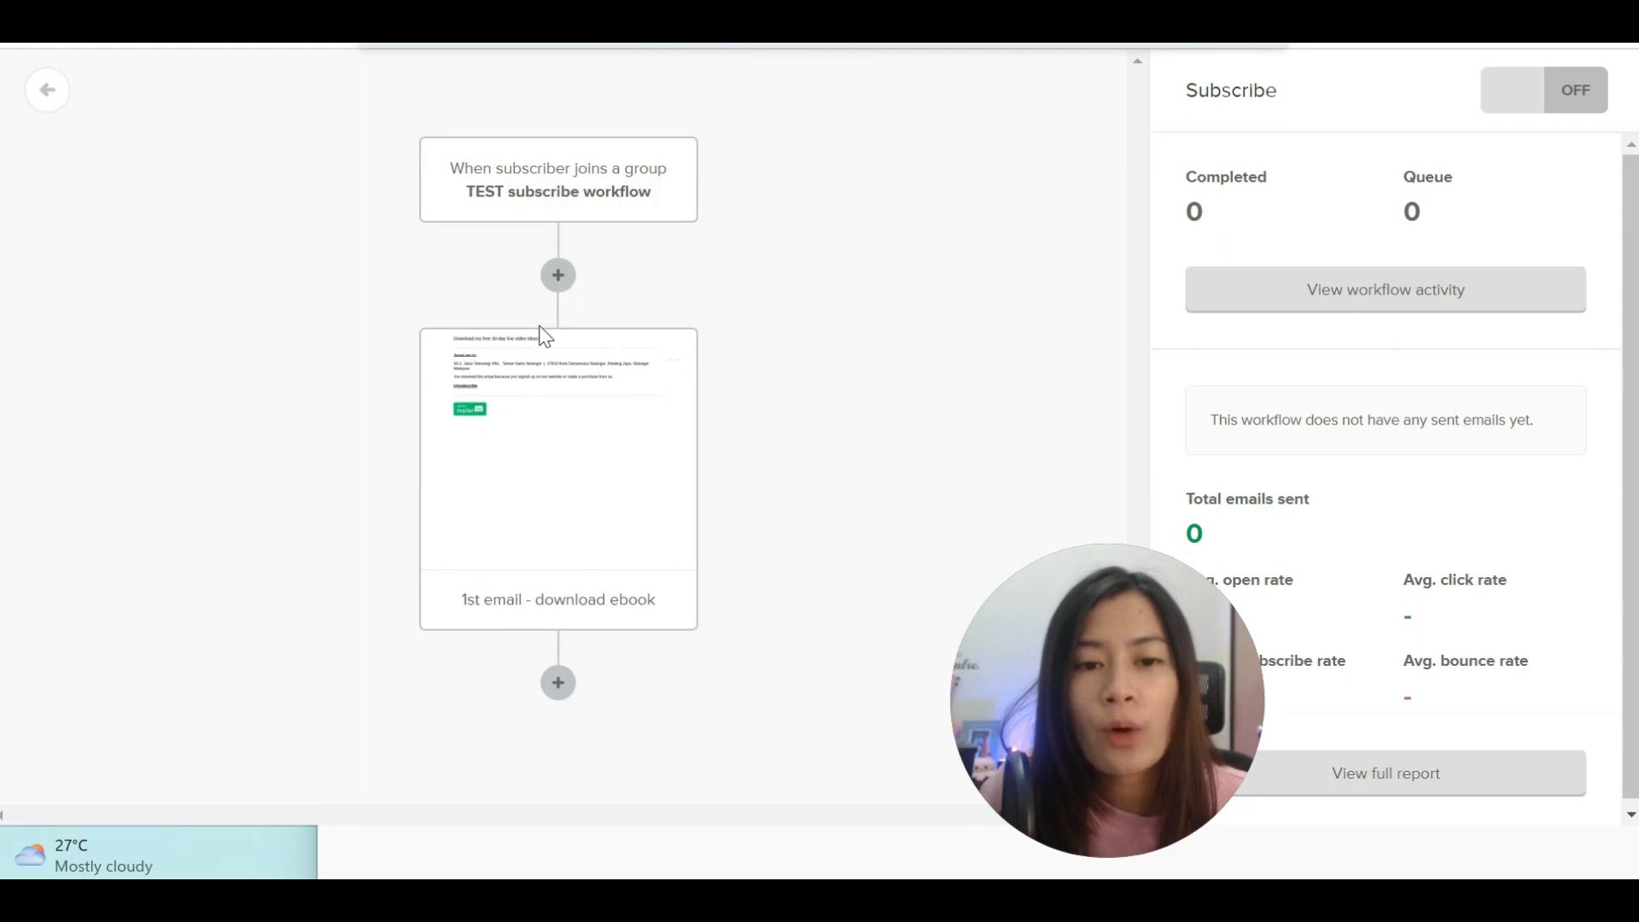
Try a delay step of 1 minute(s) between the trigger and the first email, and remove it.
left_click(564, 278)
left_click(564, 278)
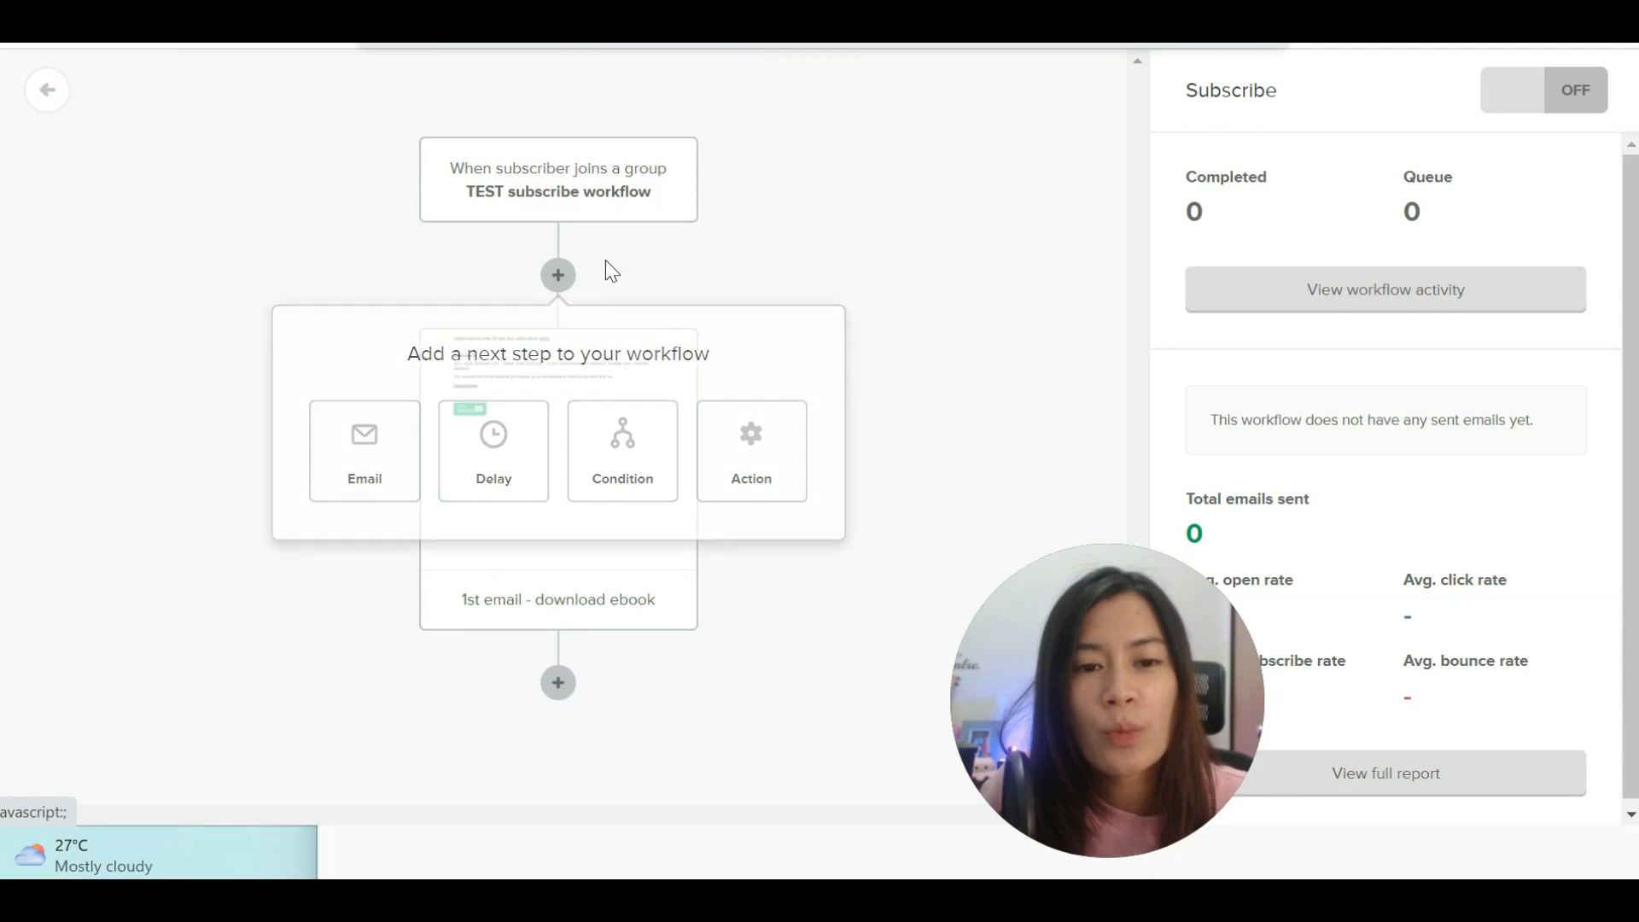
left_click(563, 282)
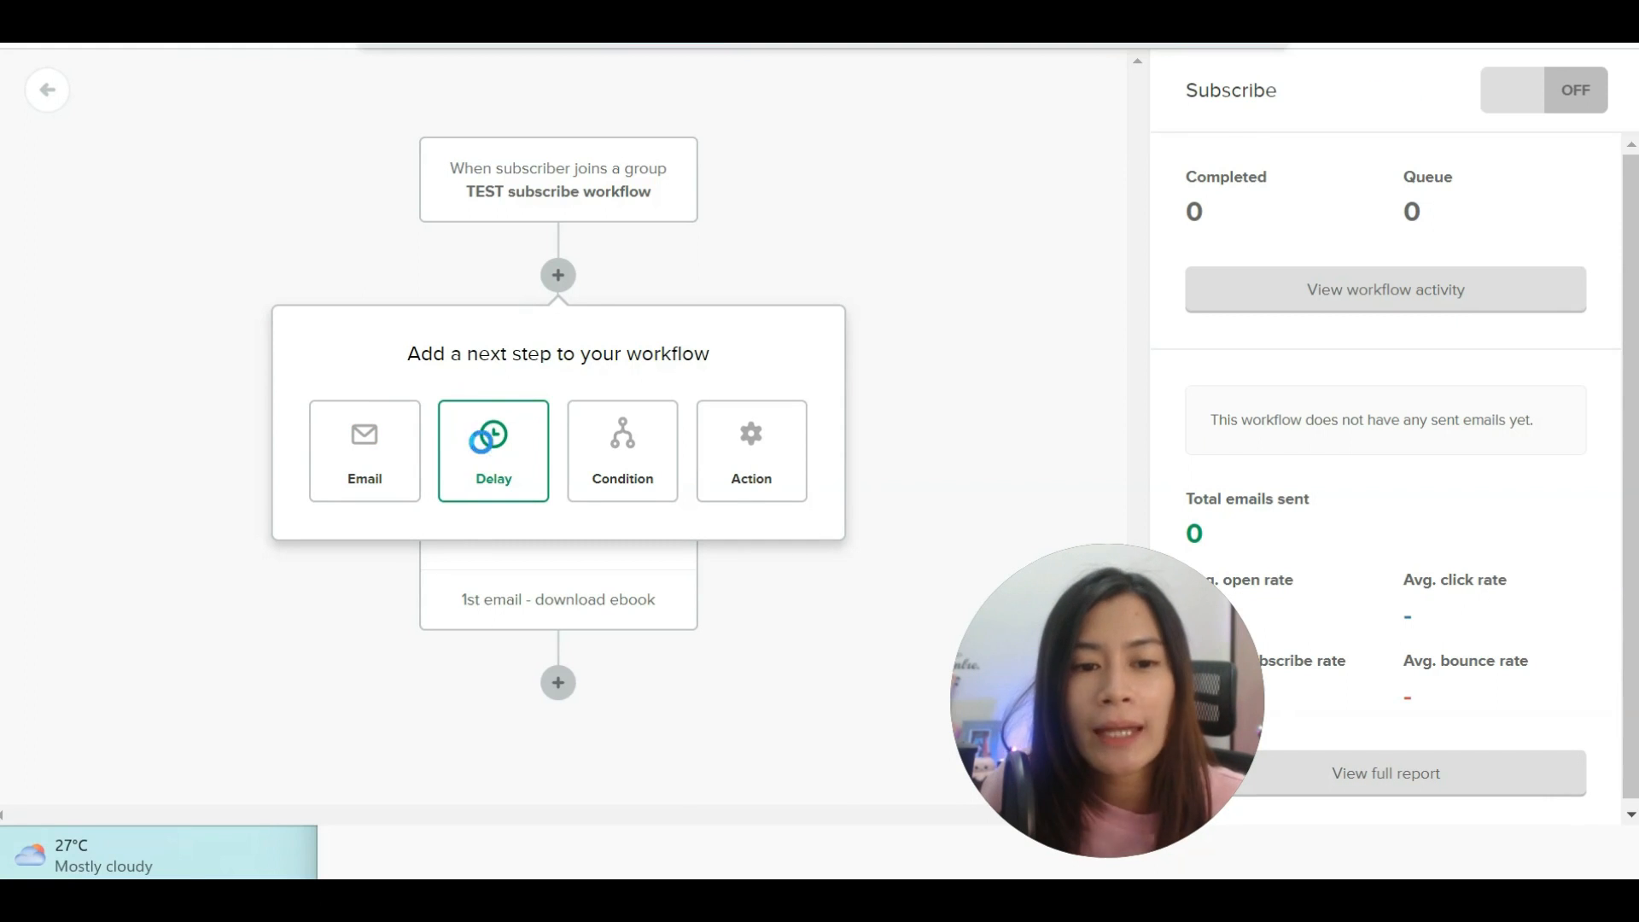
left_click(495, 435)
left_click(1400, 242)
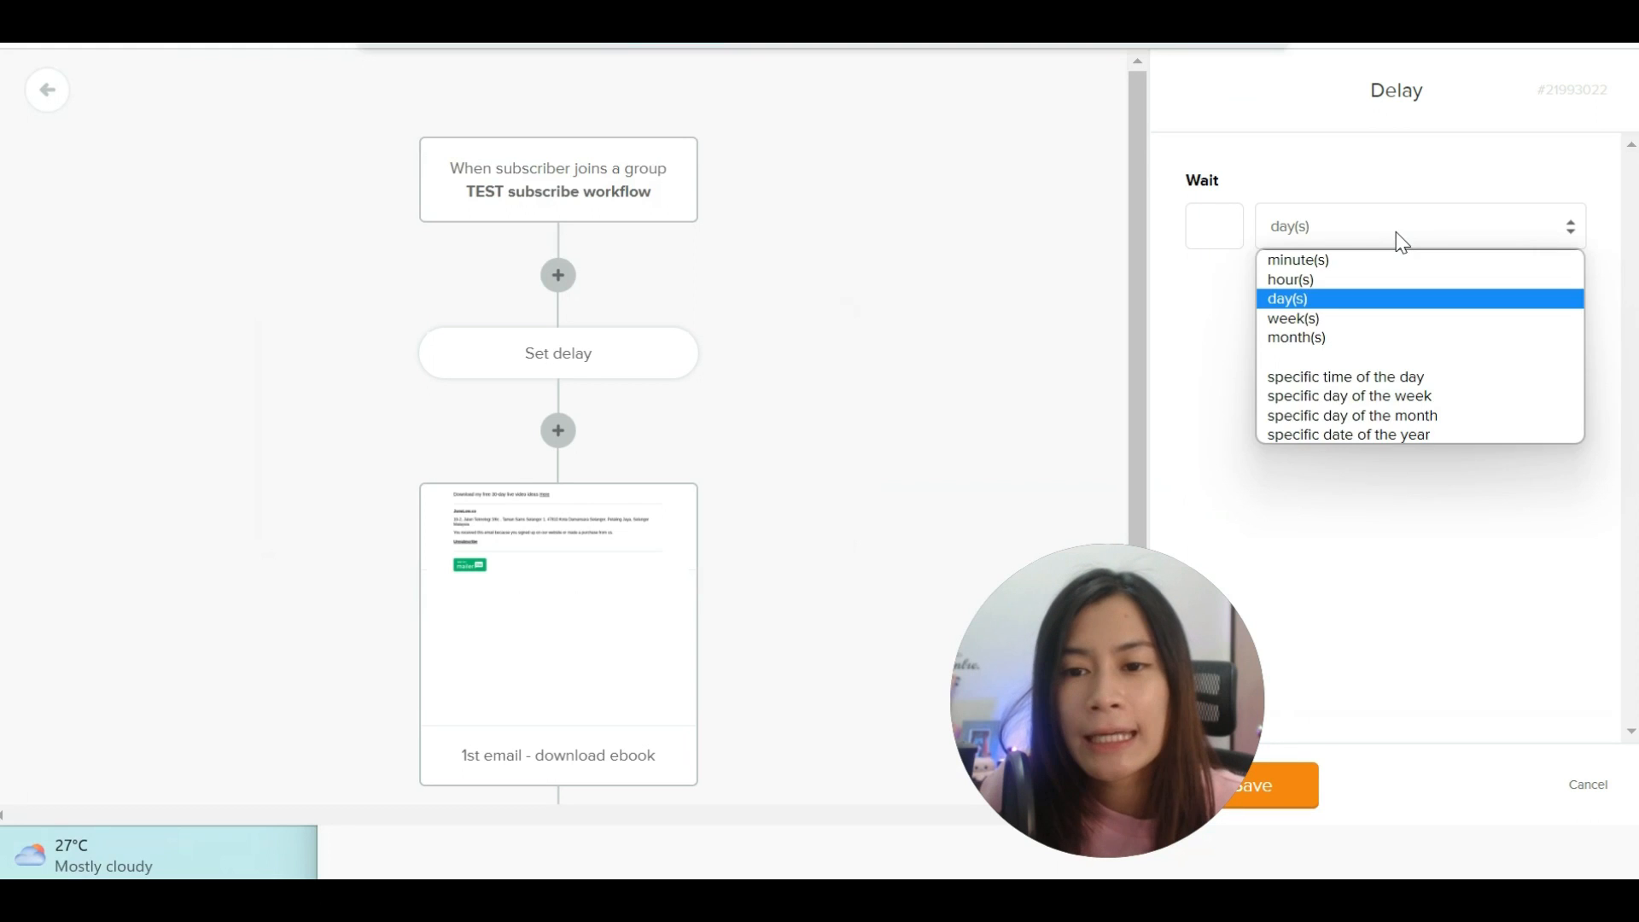
left_click(1314, 259)
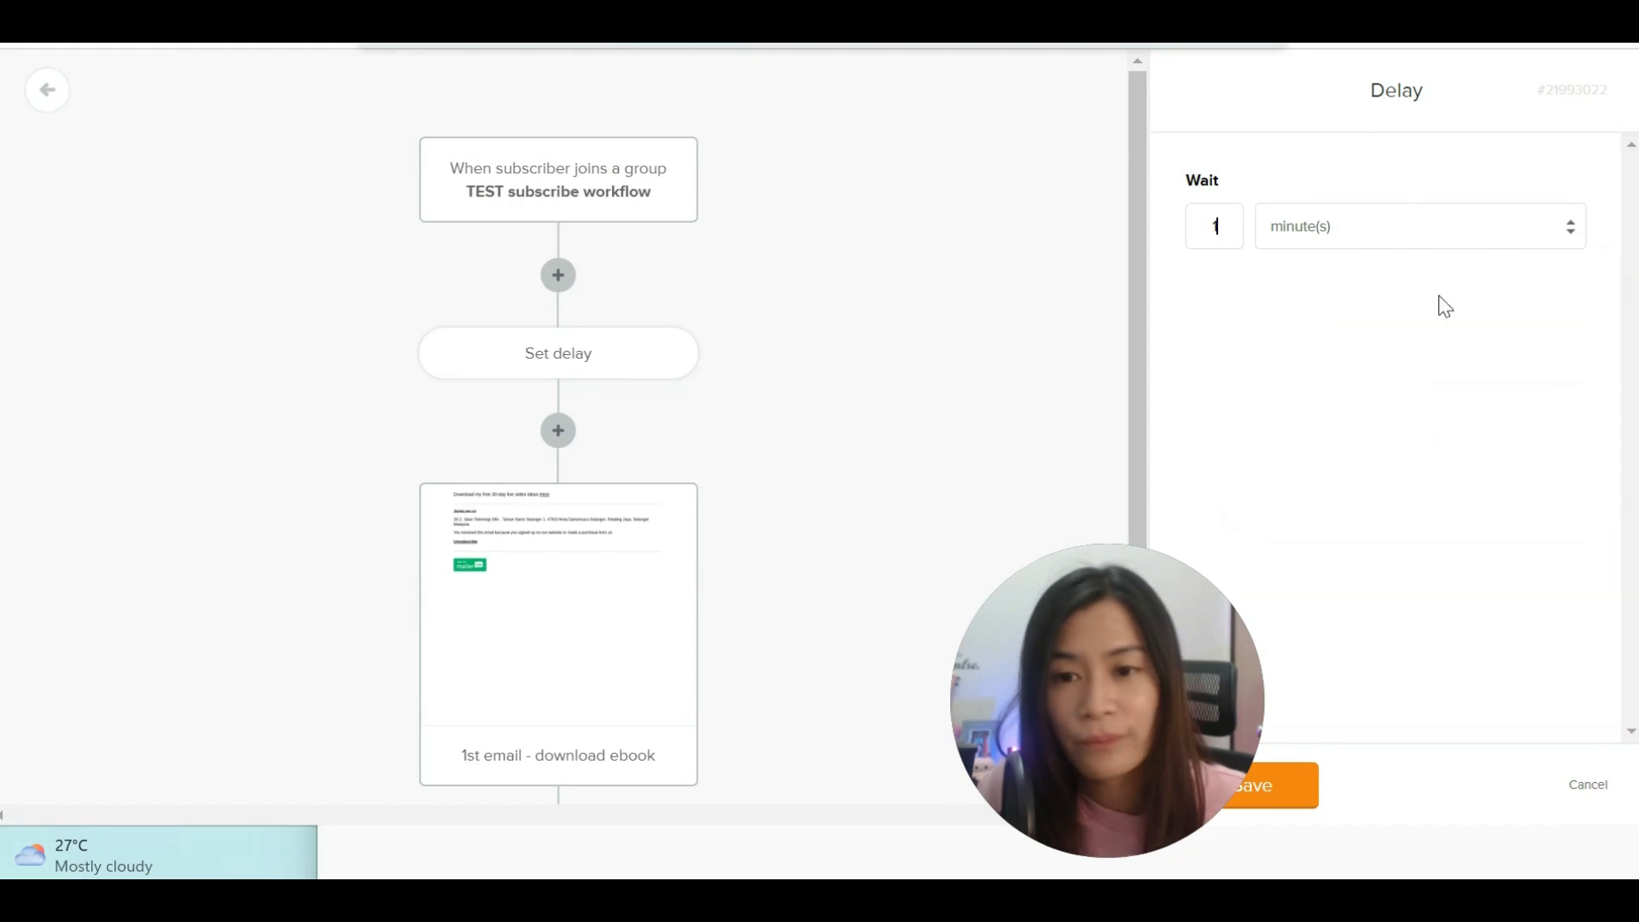
left_click(1323, 237)
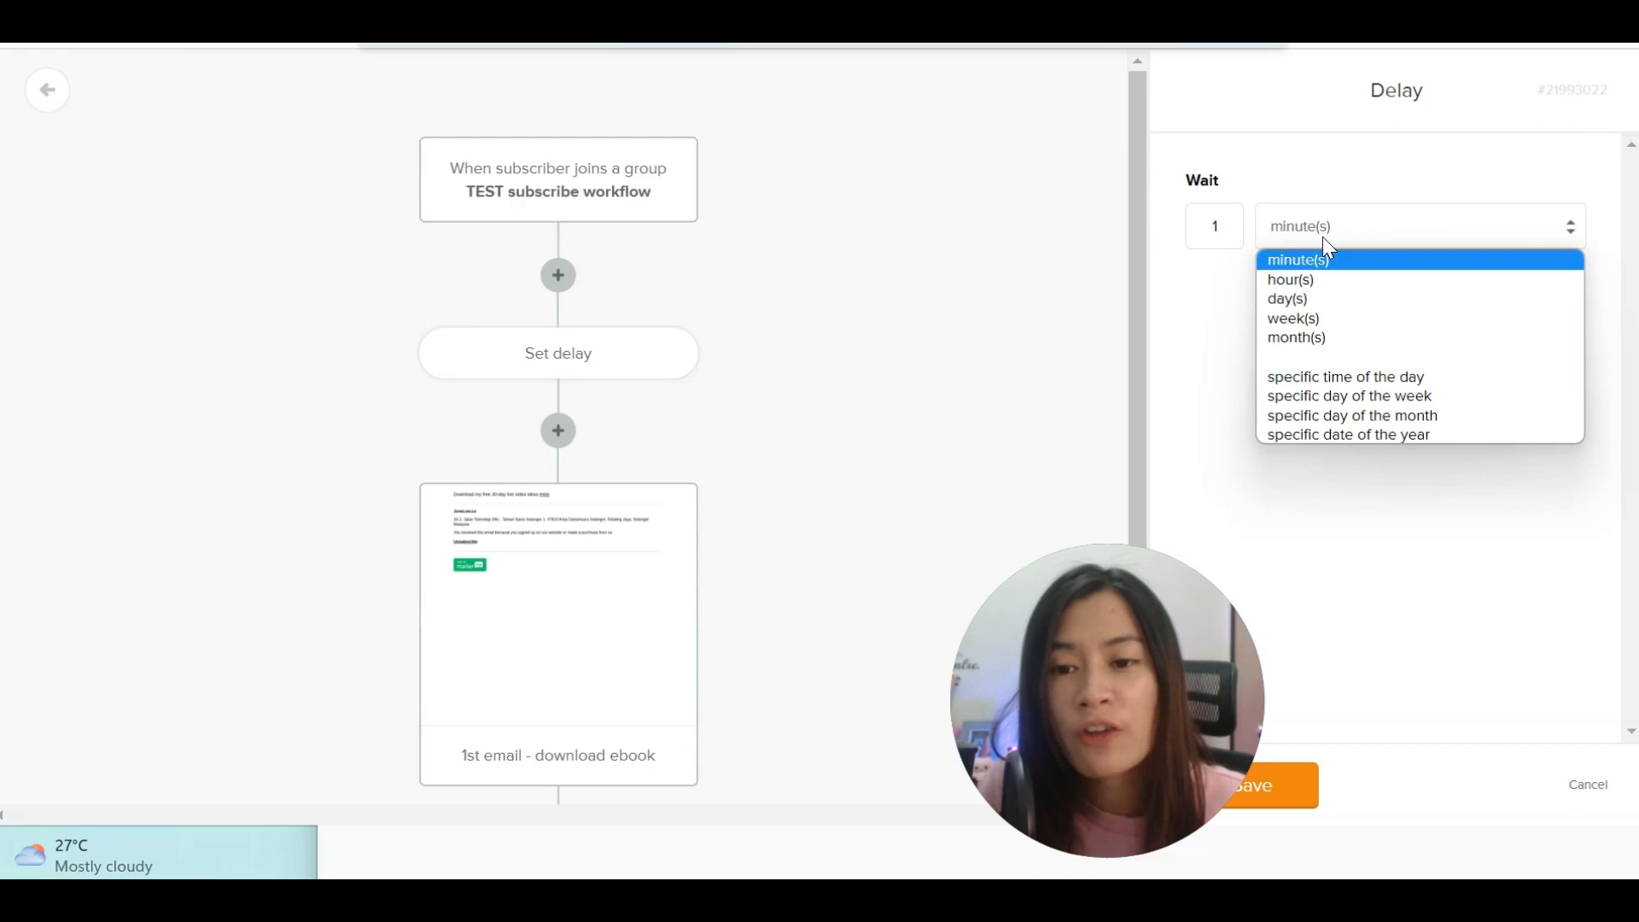
left_click(1230, 230)
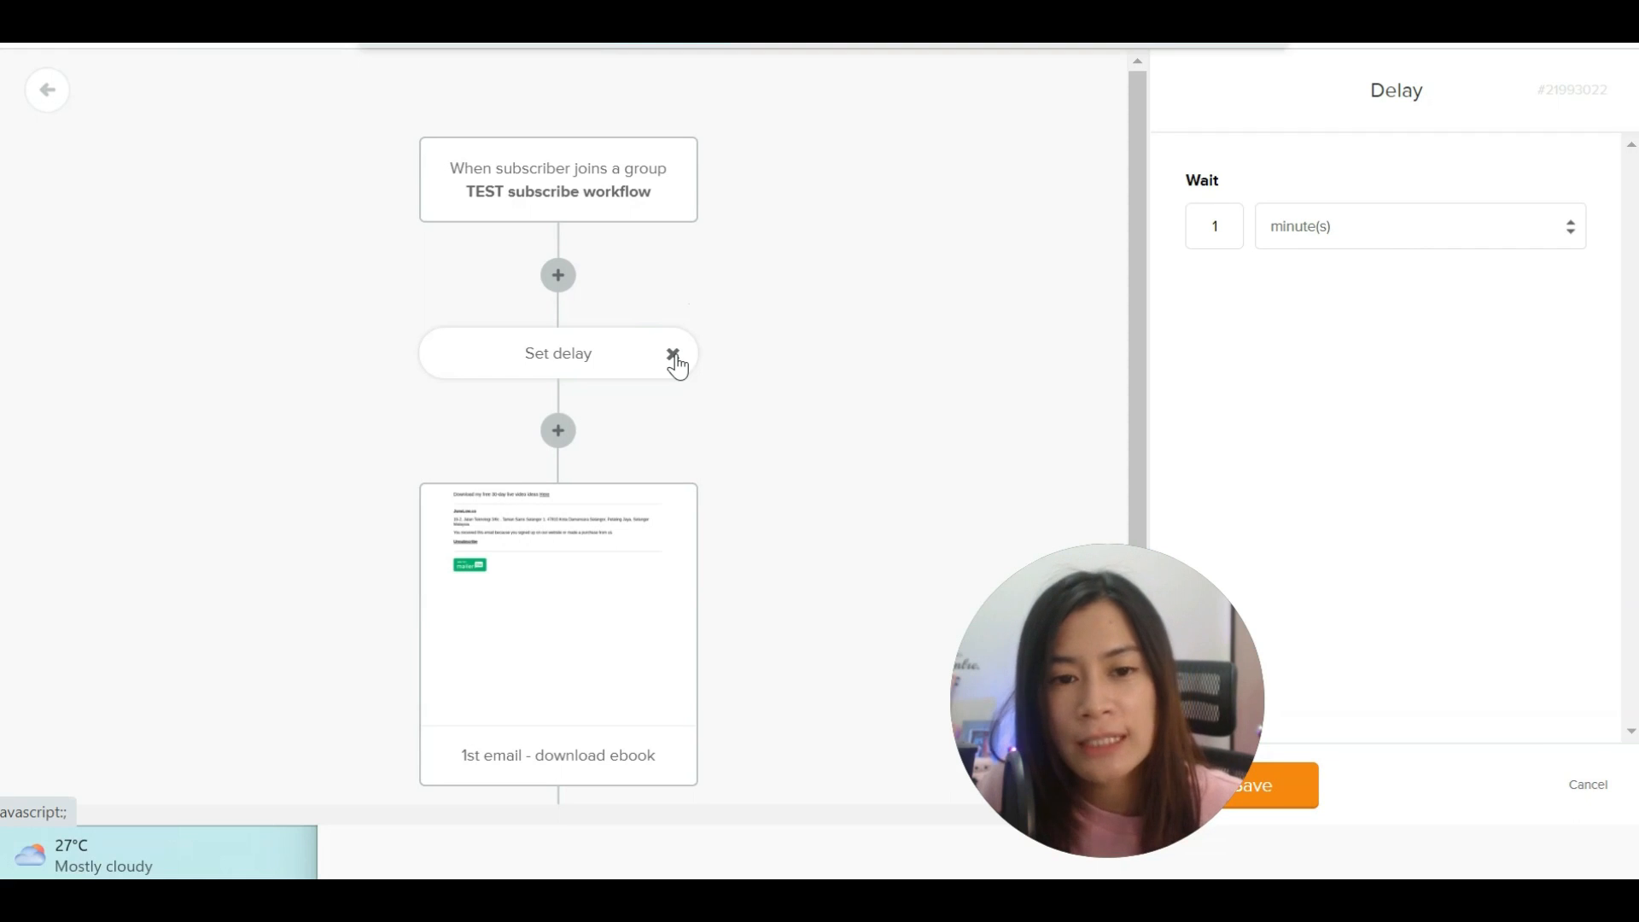
left_click(675, 352)
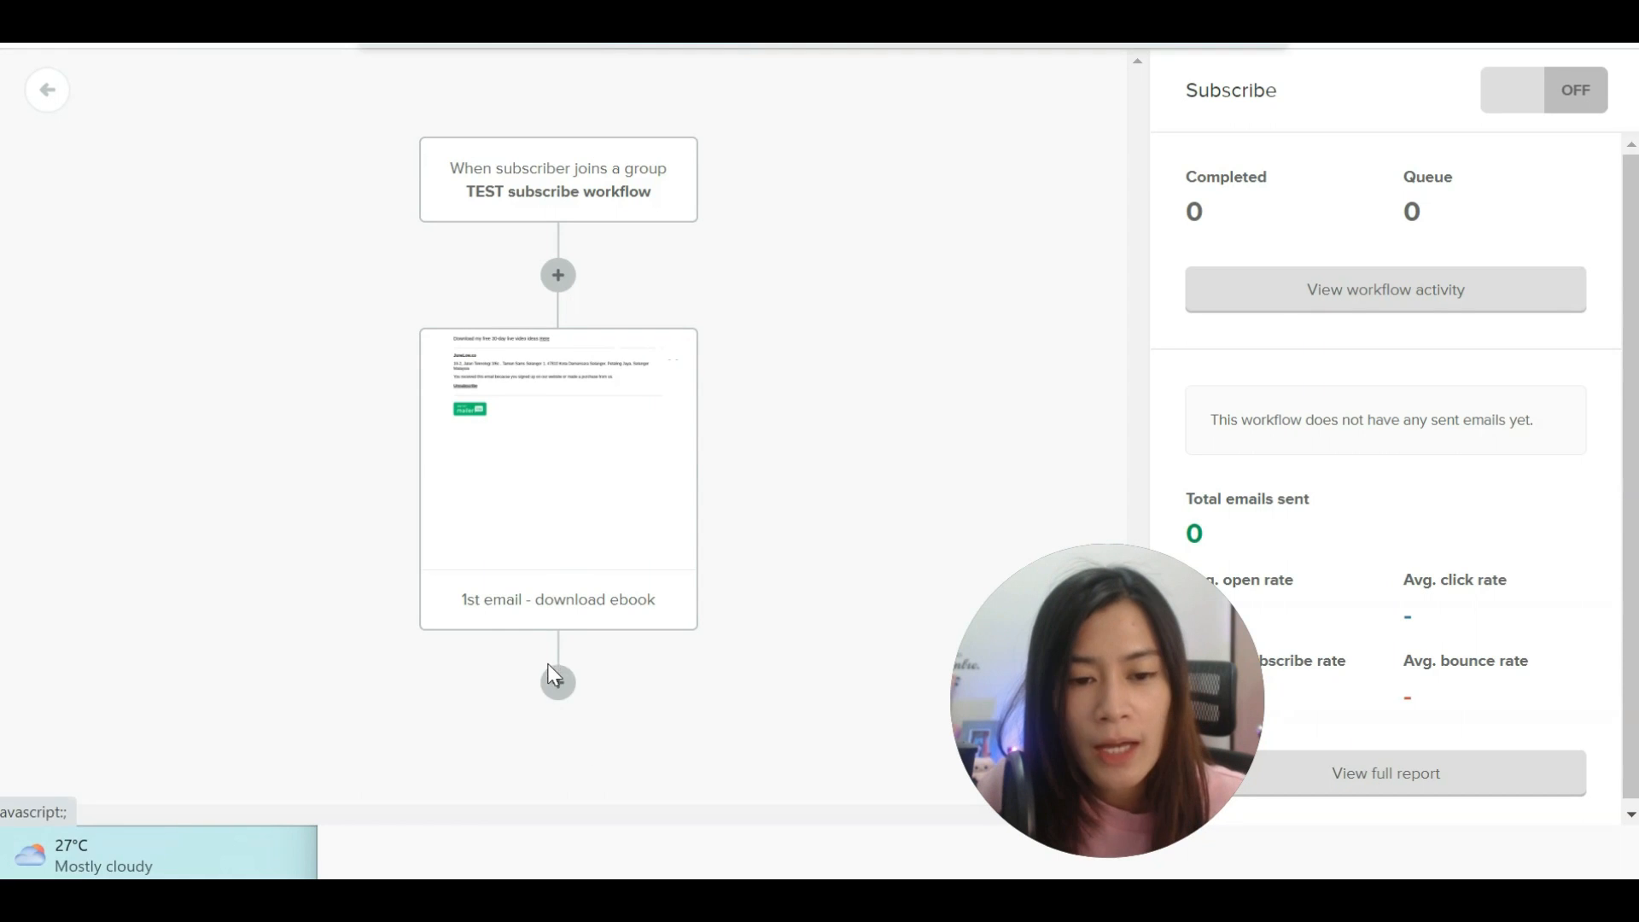
Add a second email step below the first email, named "Day 2" with the subject "day 2 email", and save it without content.
left_click(555, 686)
left_click(337, 597)
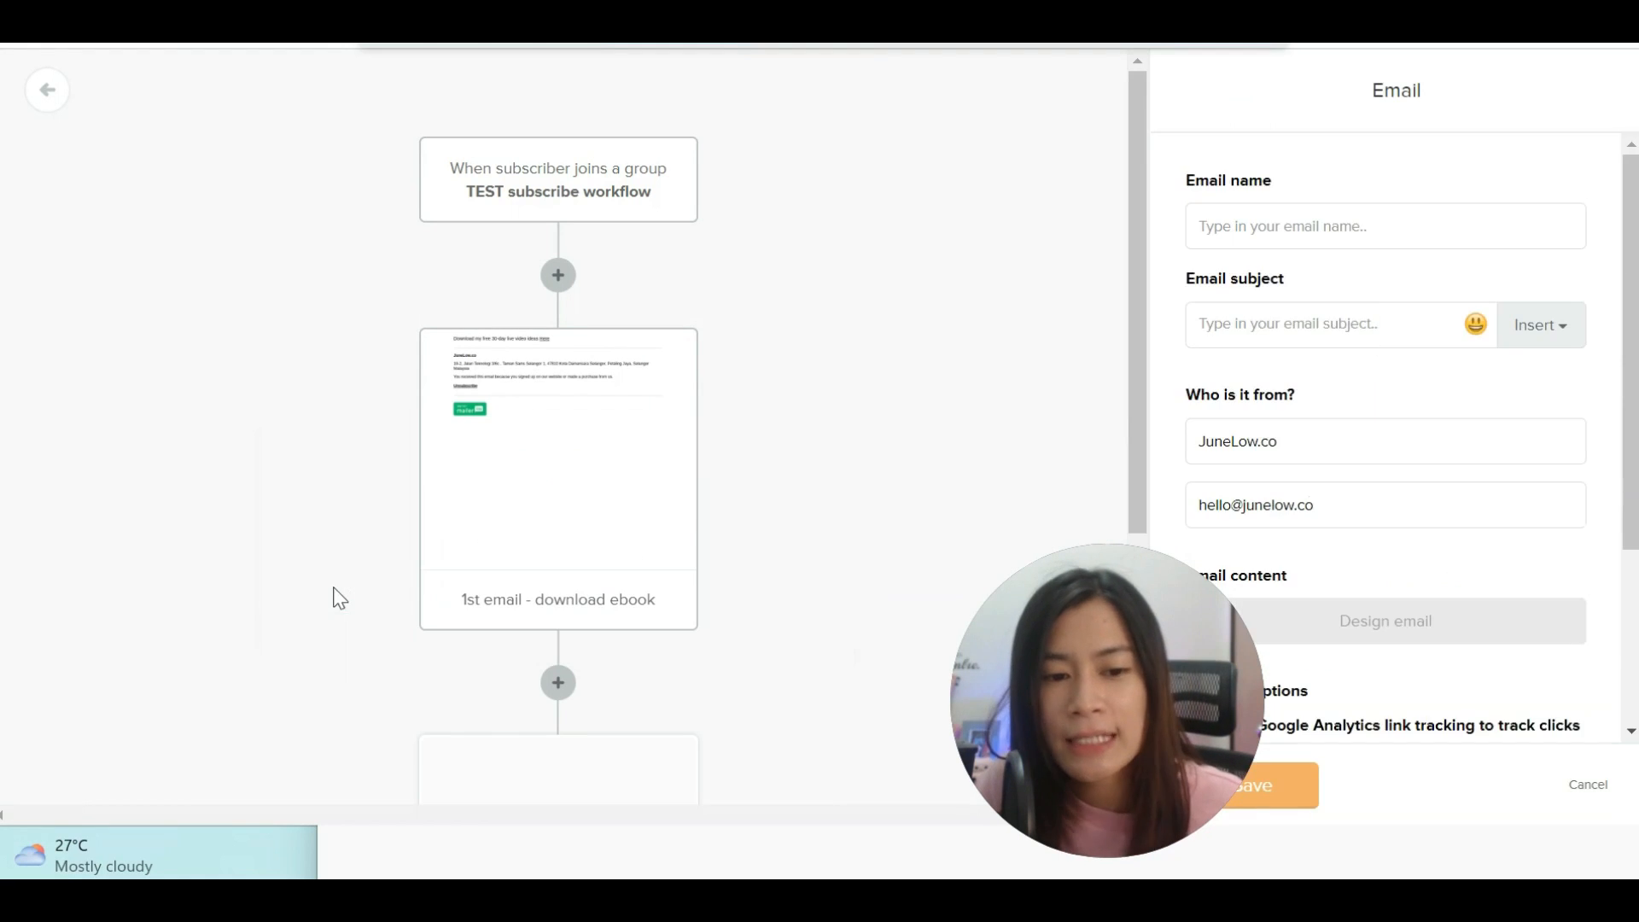
scroll(1343, 176, "down", 2)
scroll(1285, 267, "up", 2)
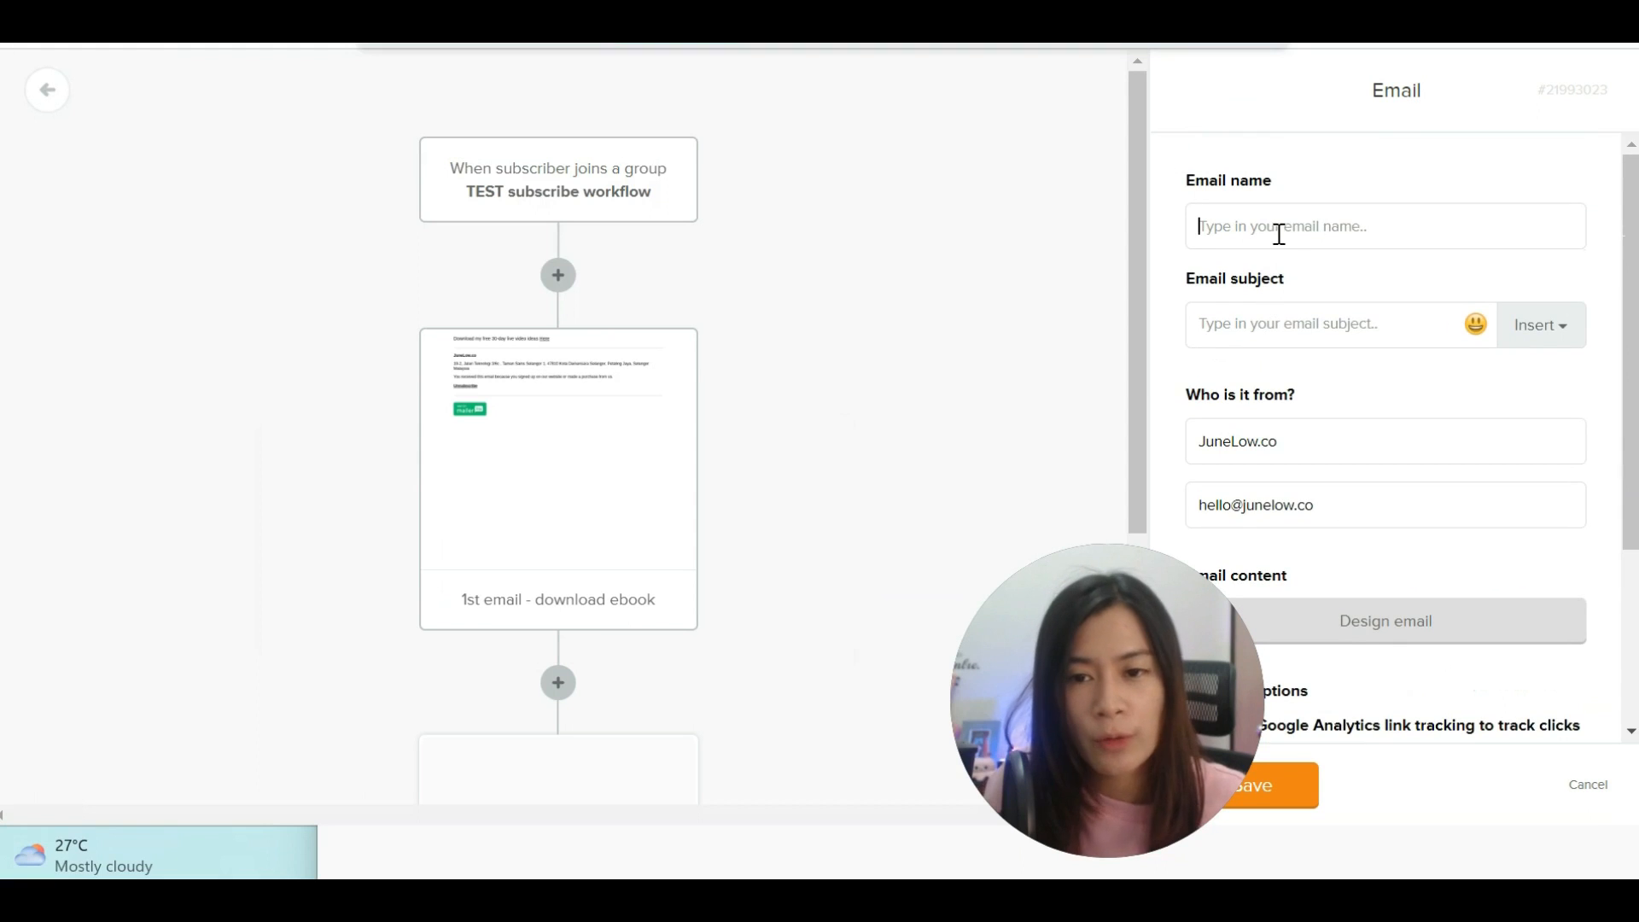
left_click(1297, 310)
type("day 2 email")
scroll(1445, 515, "down", 3)
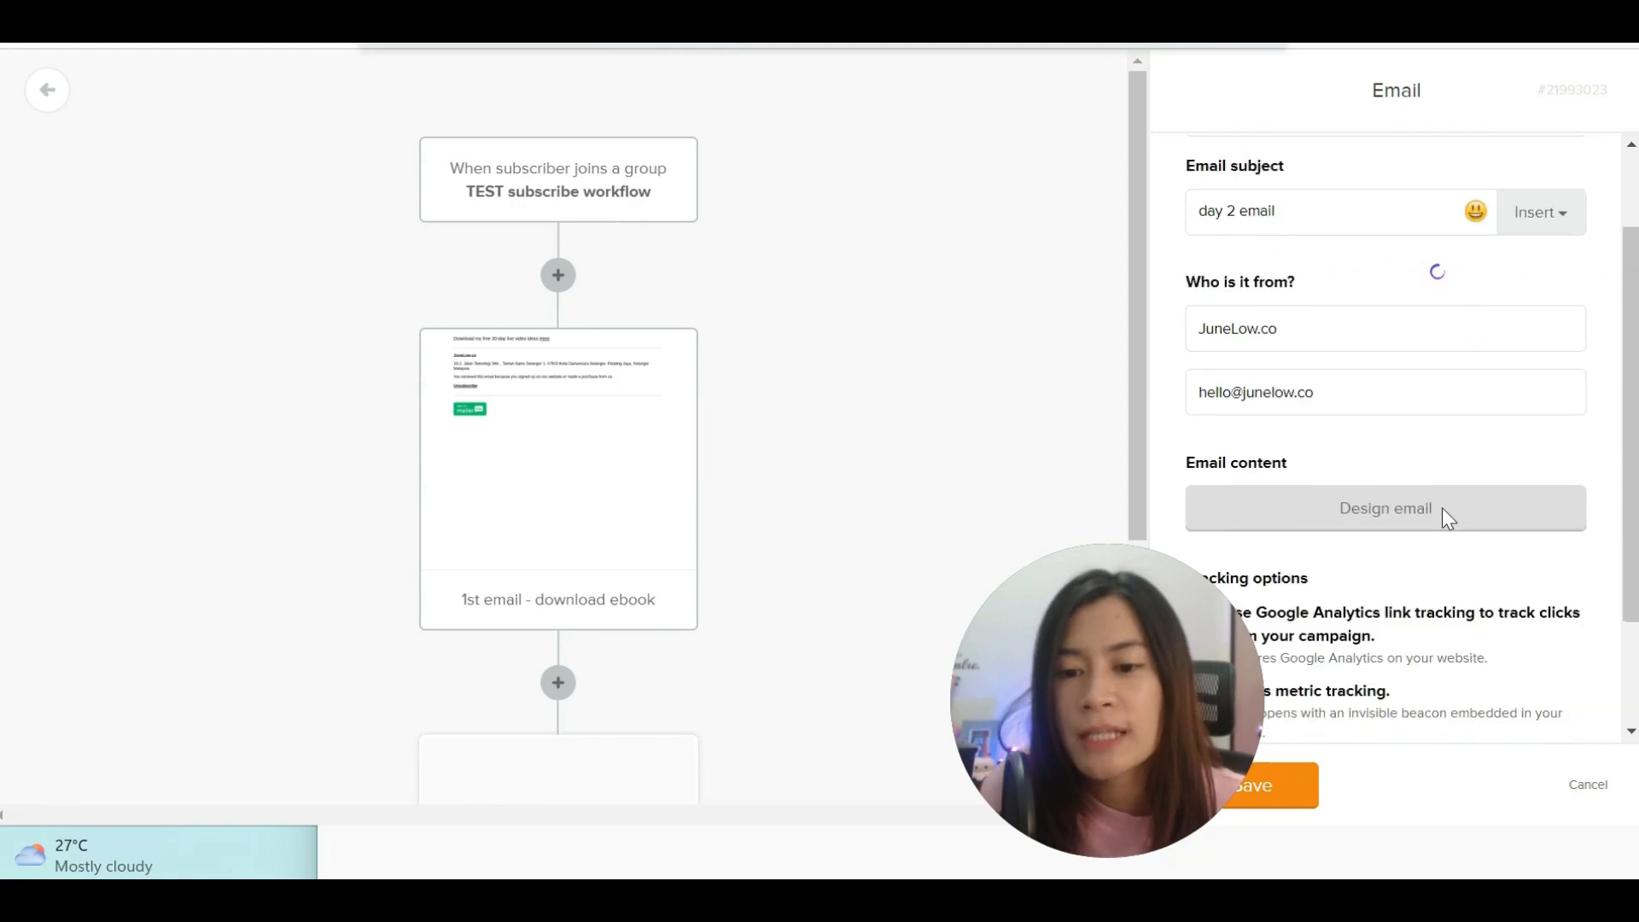
left_click(1386, 381)
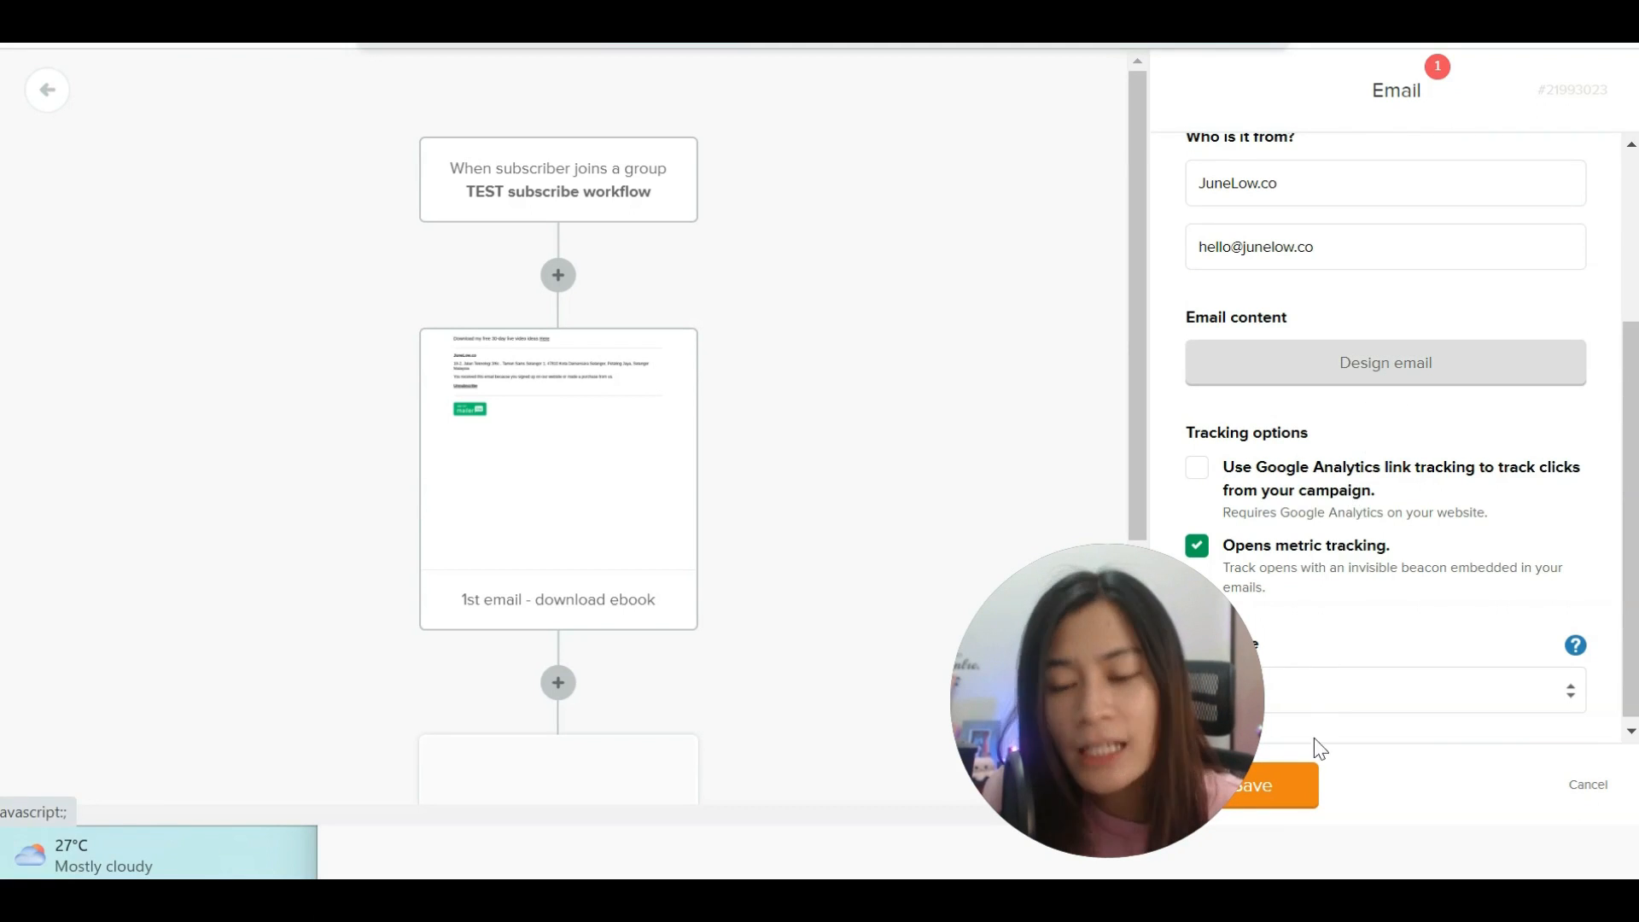
left_click(1307, 800)
Insert a delay step of 1 day(s) between the first email and the Day 2 email, and save it.
scroll(611, 545, "down", 3)
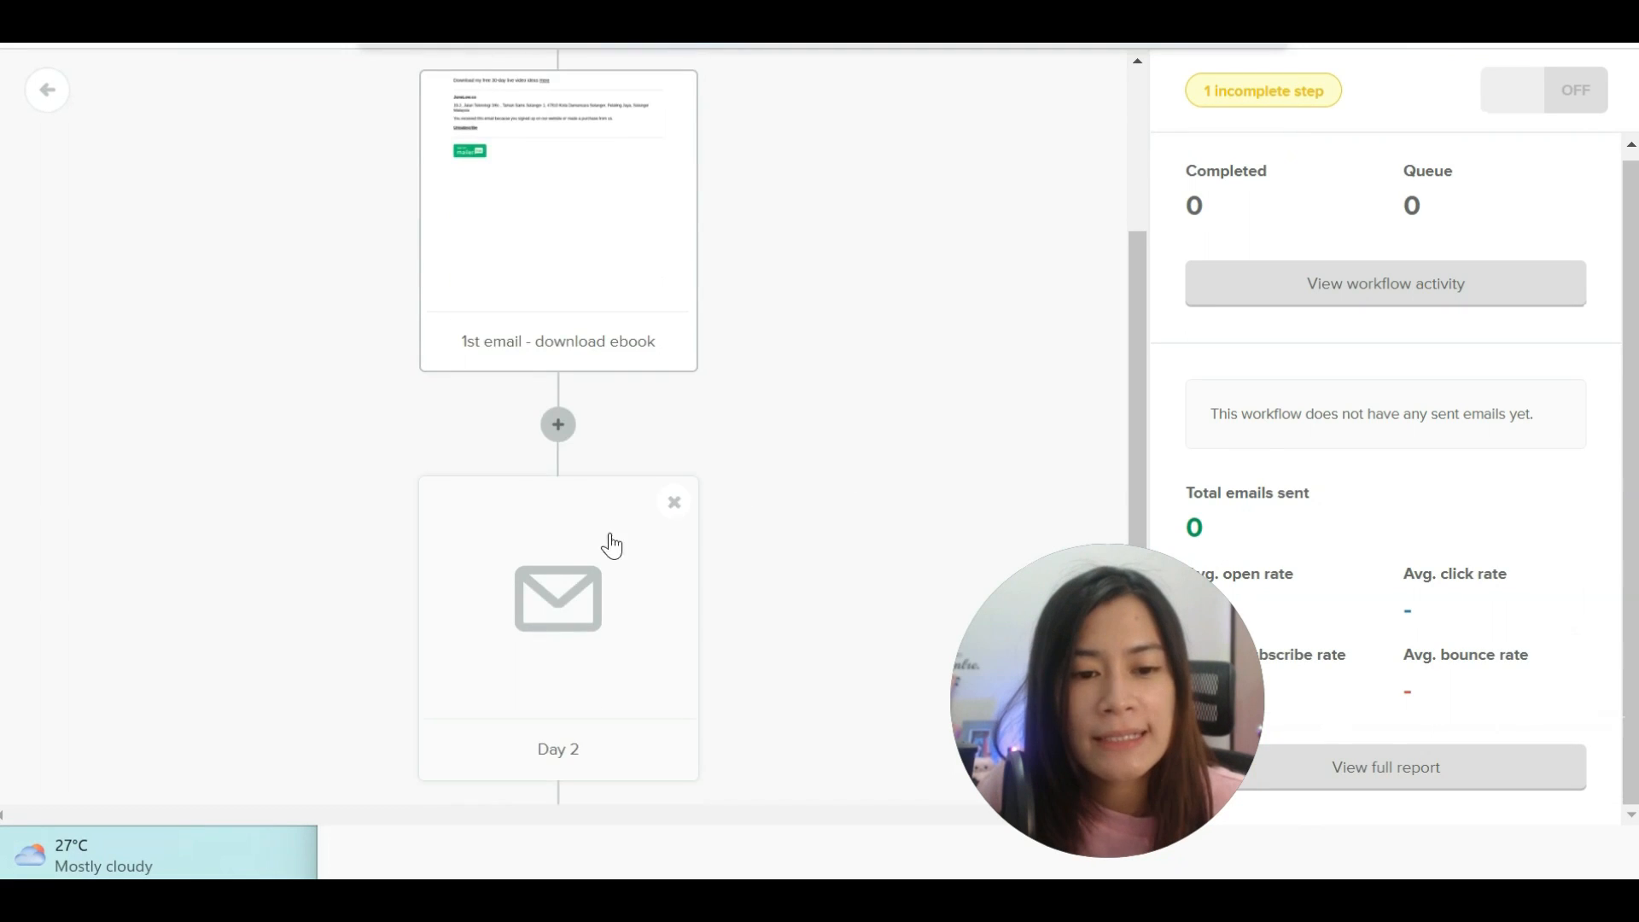
scroll(612, 544, "down", 2)
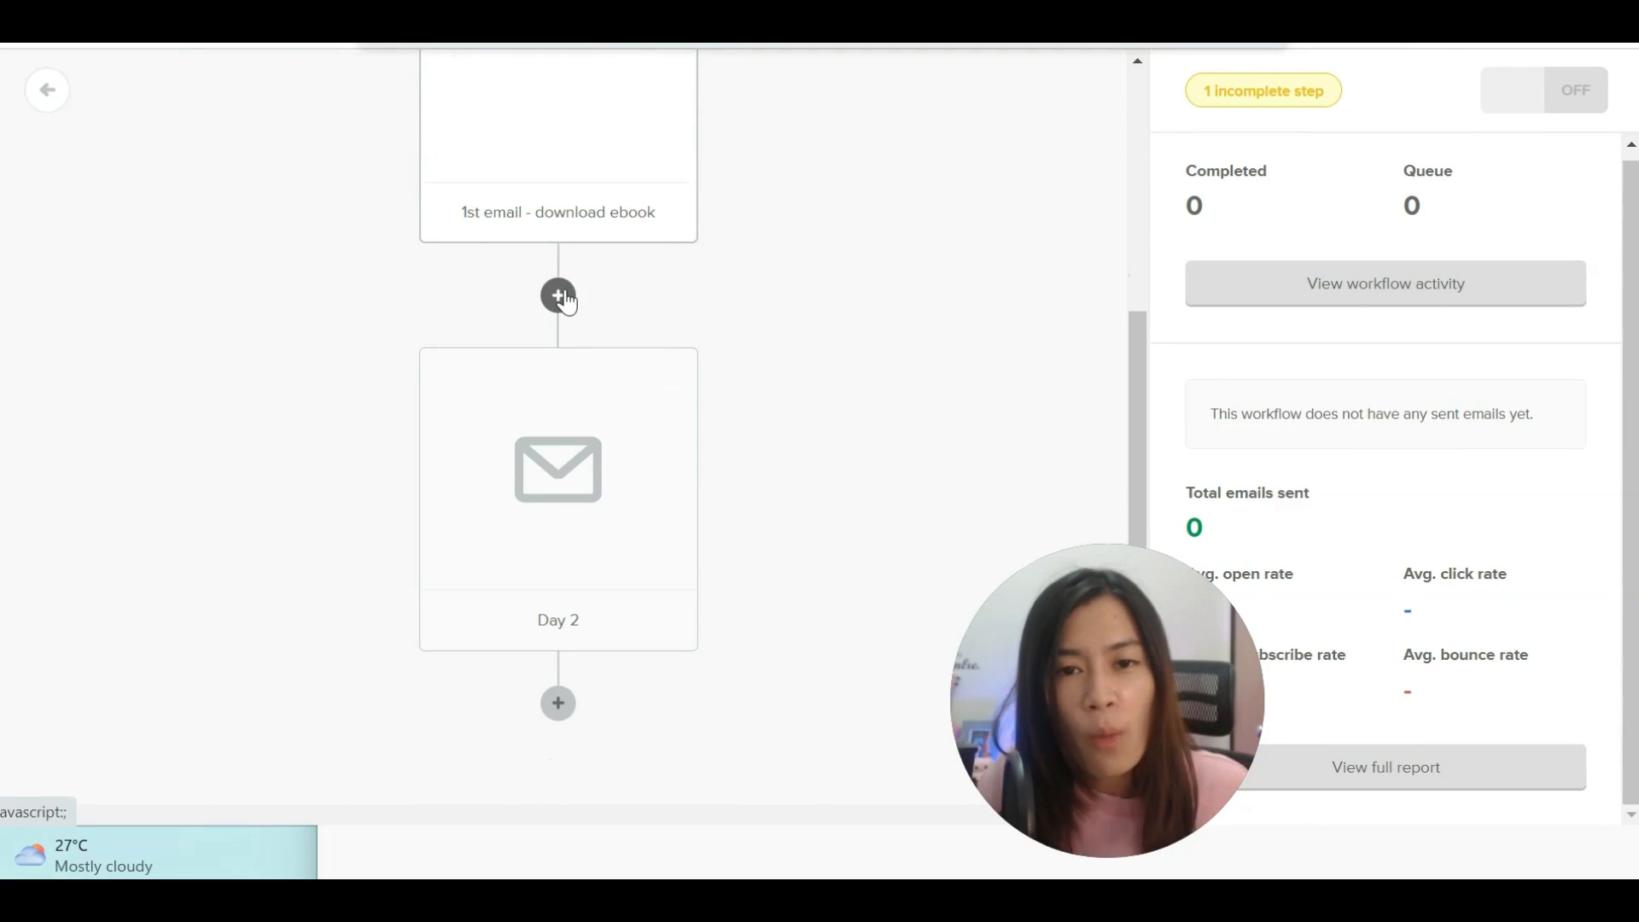
scroll(542, 286, "up", 2)
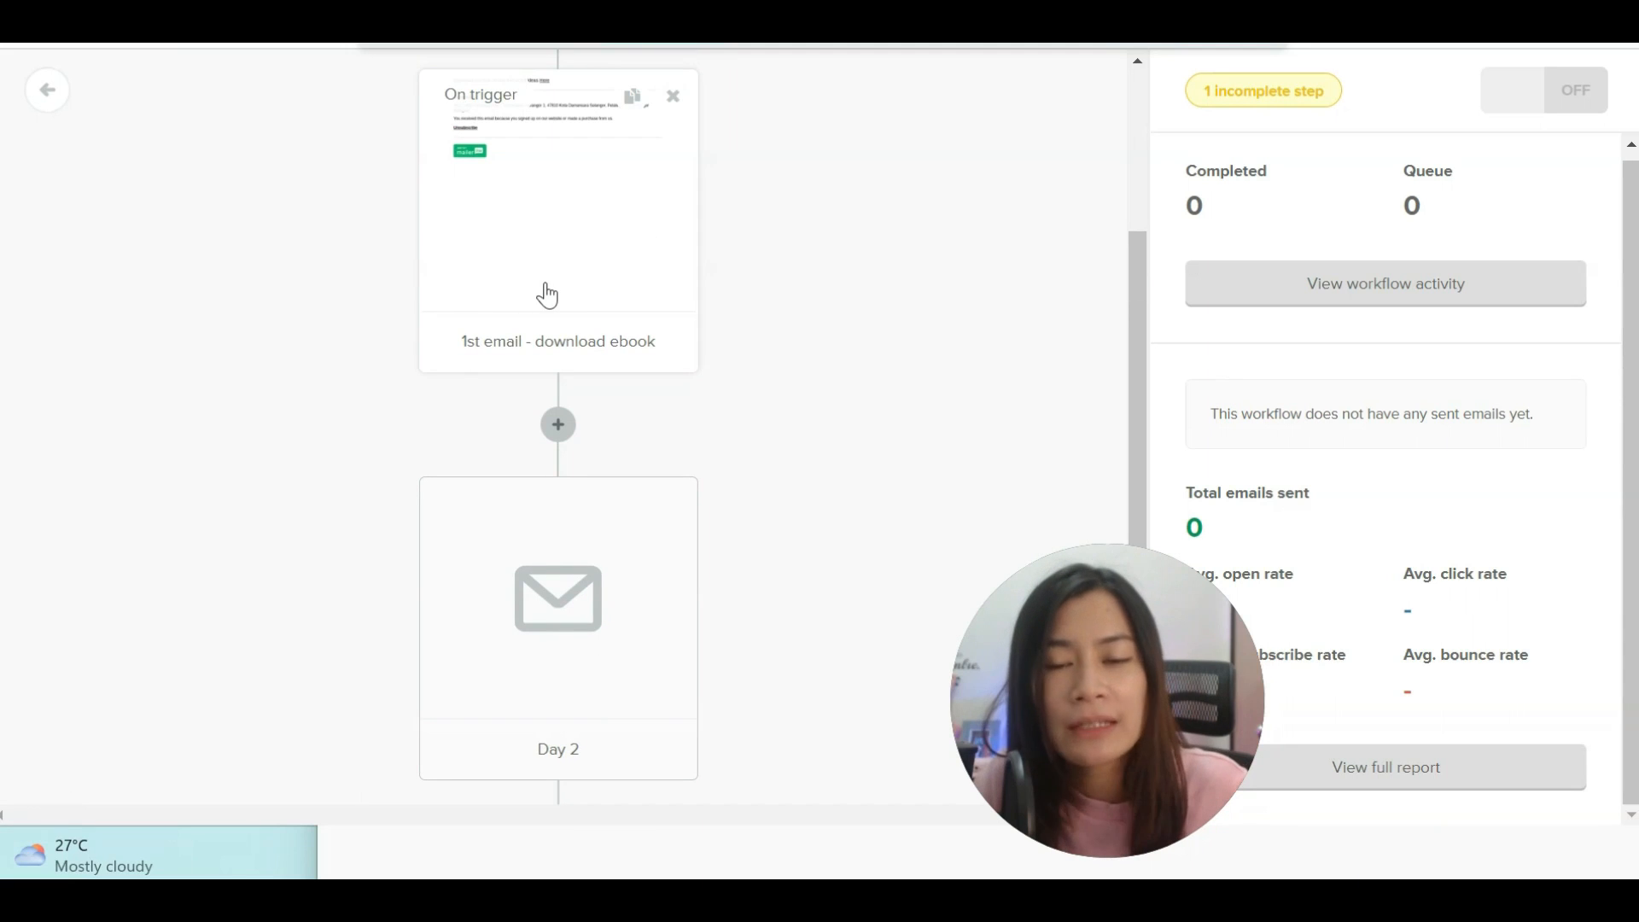
left_click(559, 434)
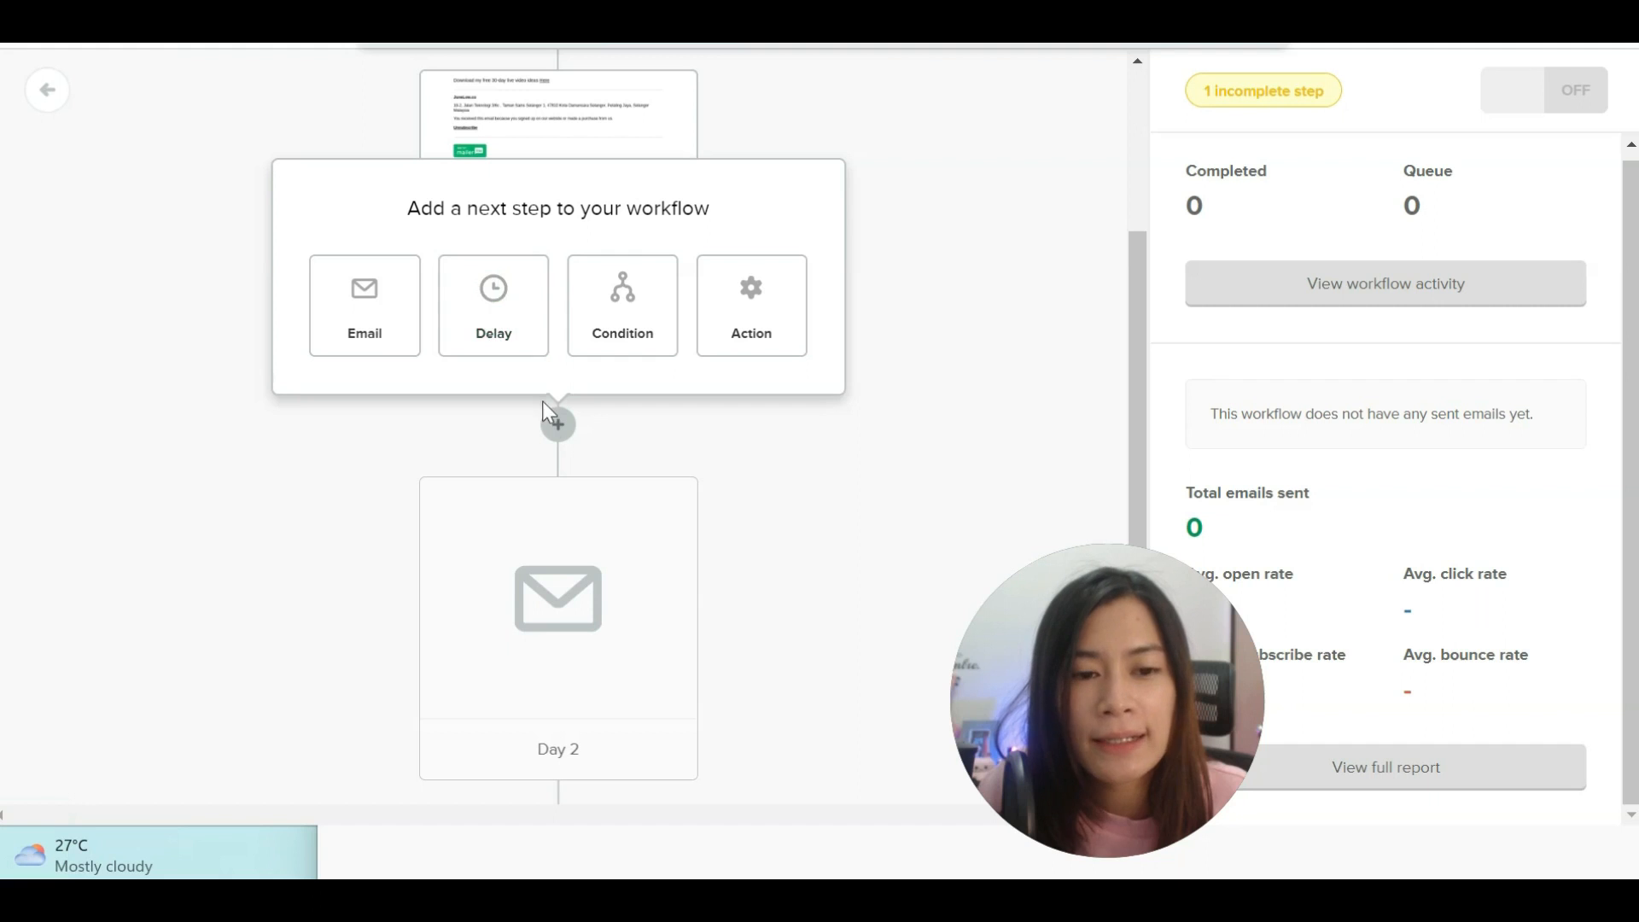
left_click(494, 307)
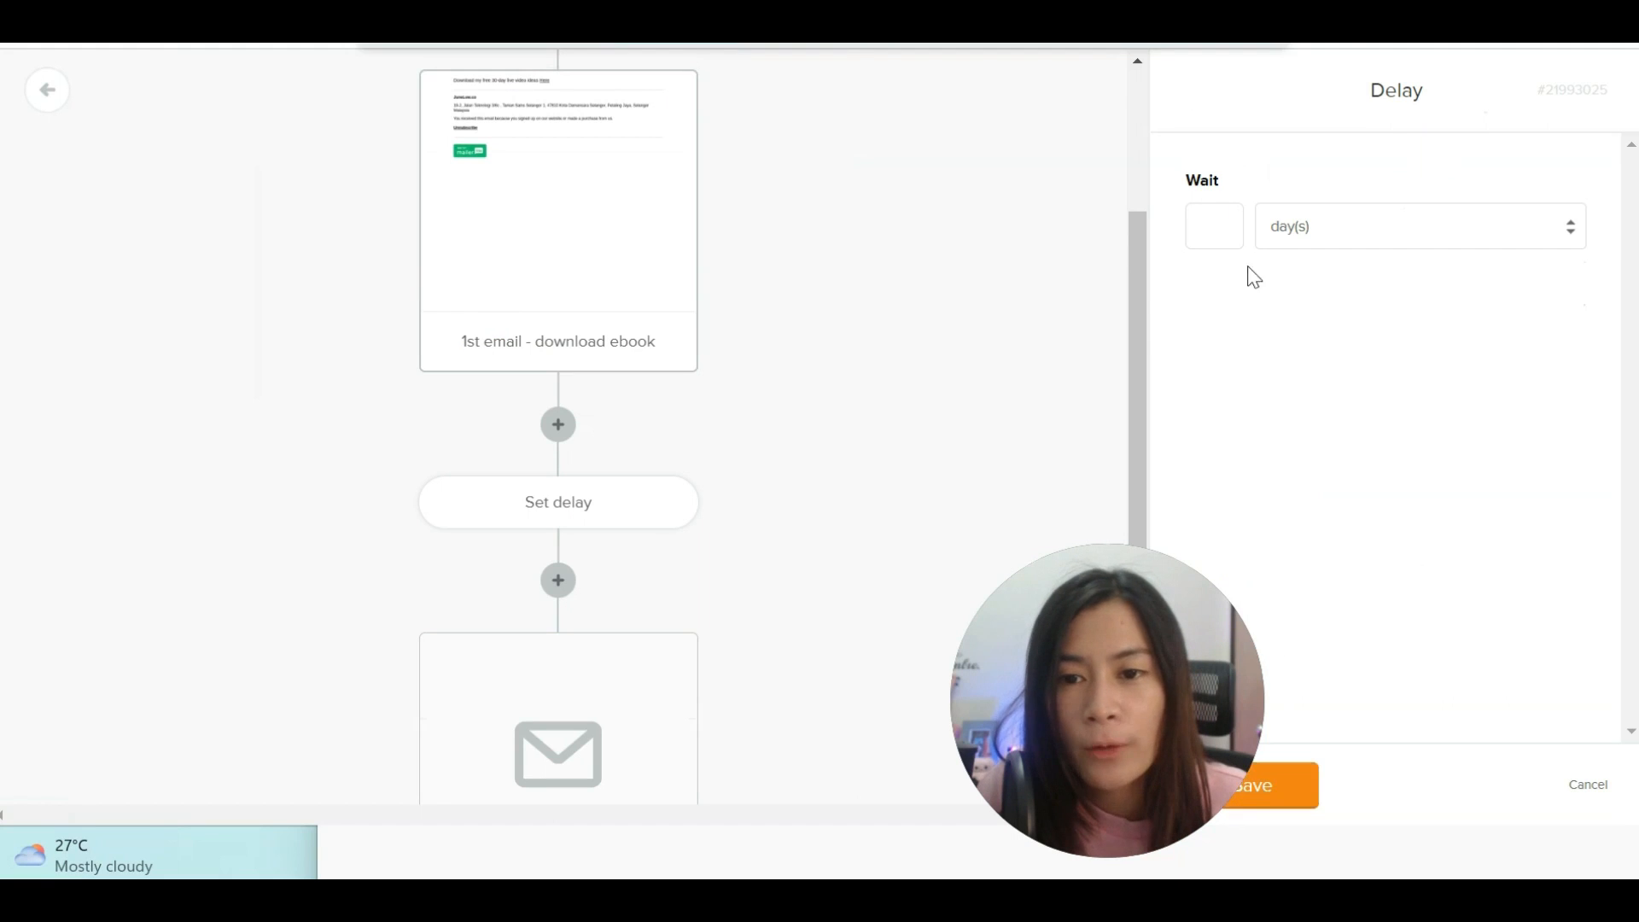
type("1")
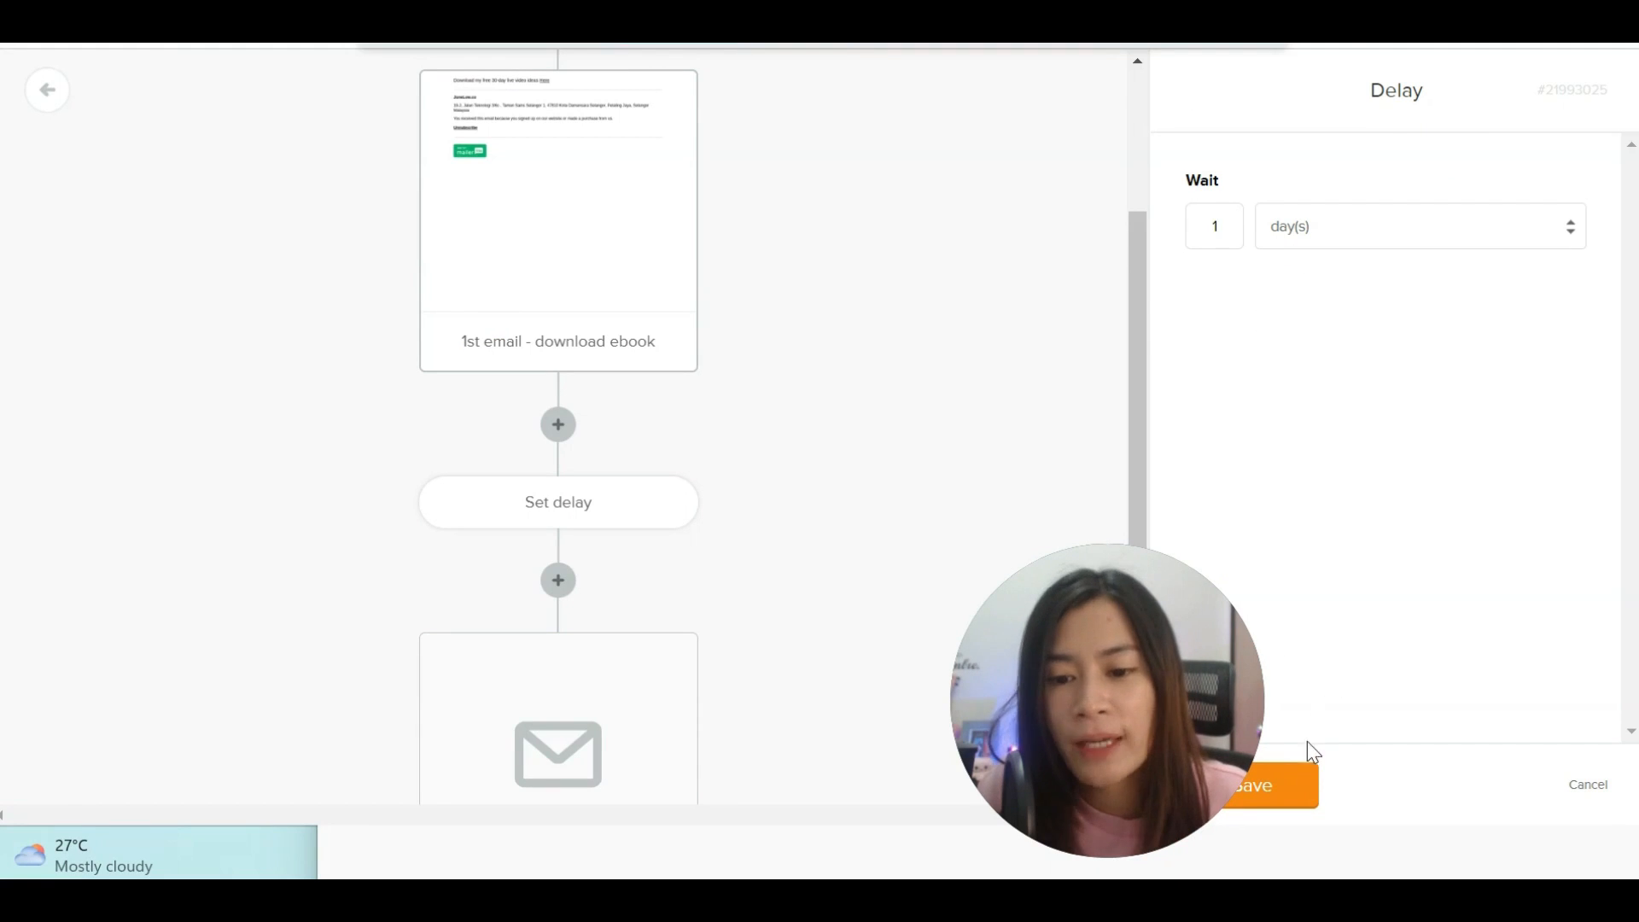
left_click(1309, 785)
Add a condition step below the Day 2 email.
scroll(616, 421, "up", 3)
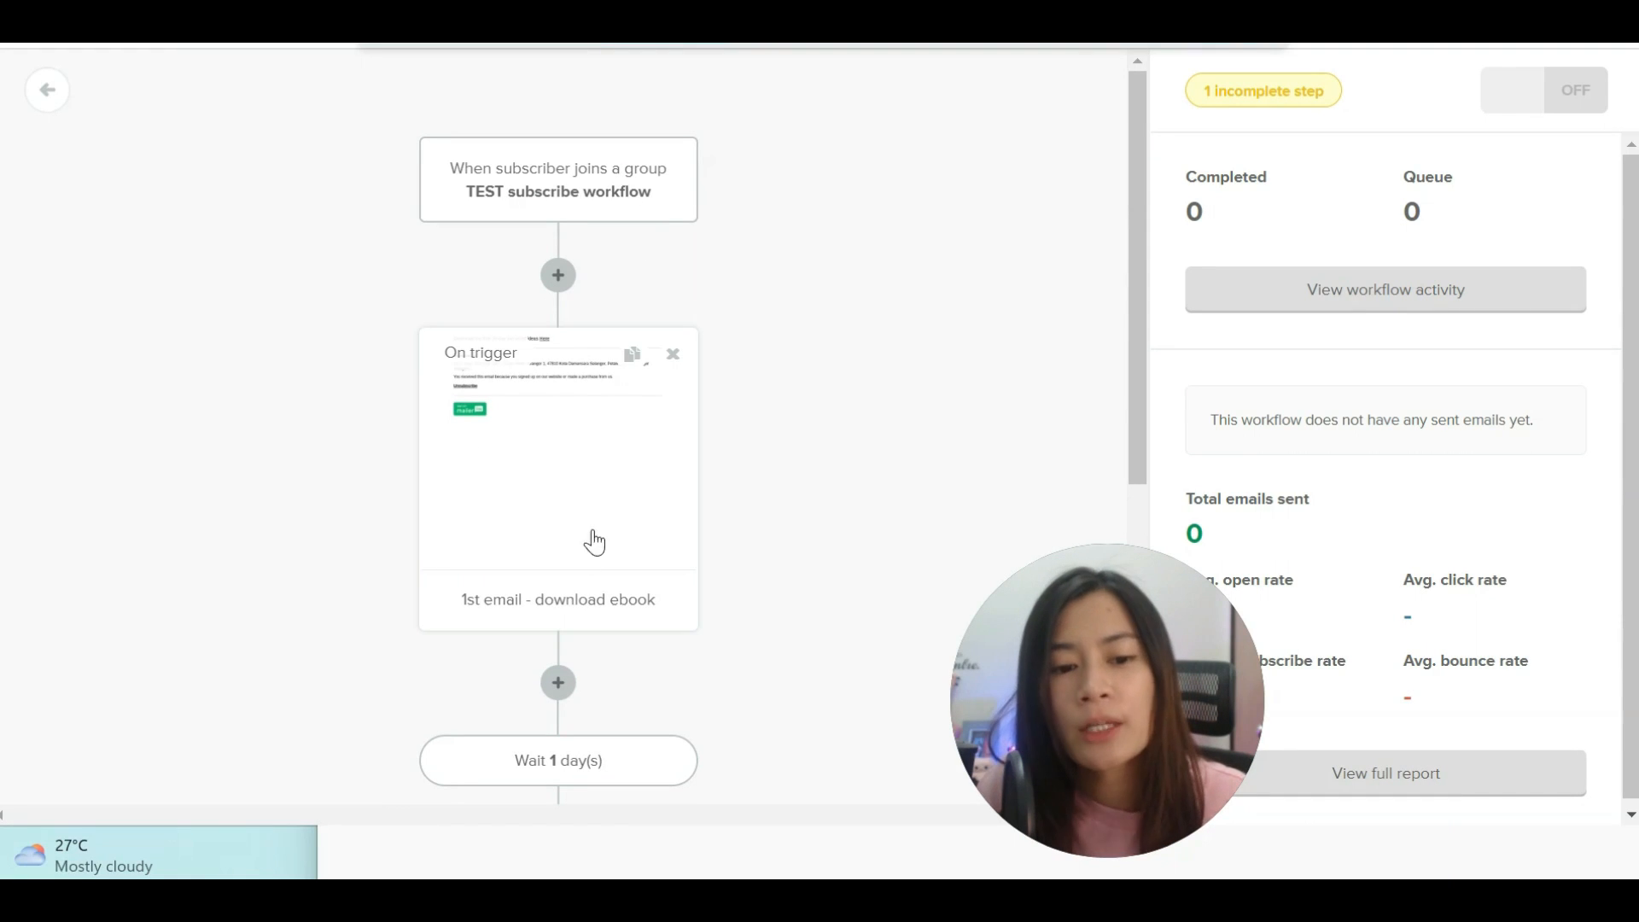
scroll(672, 487, "down", 3)
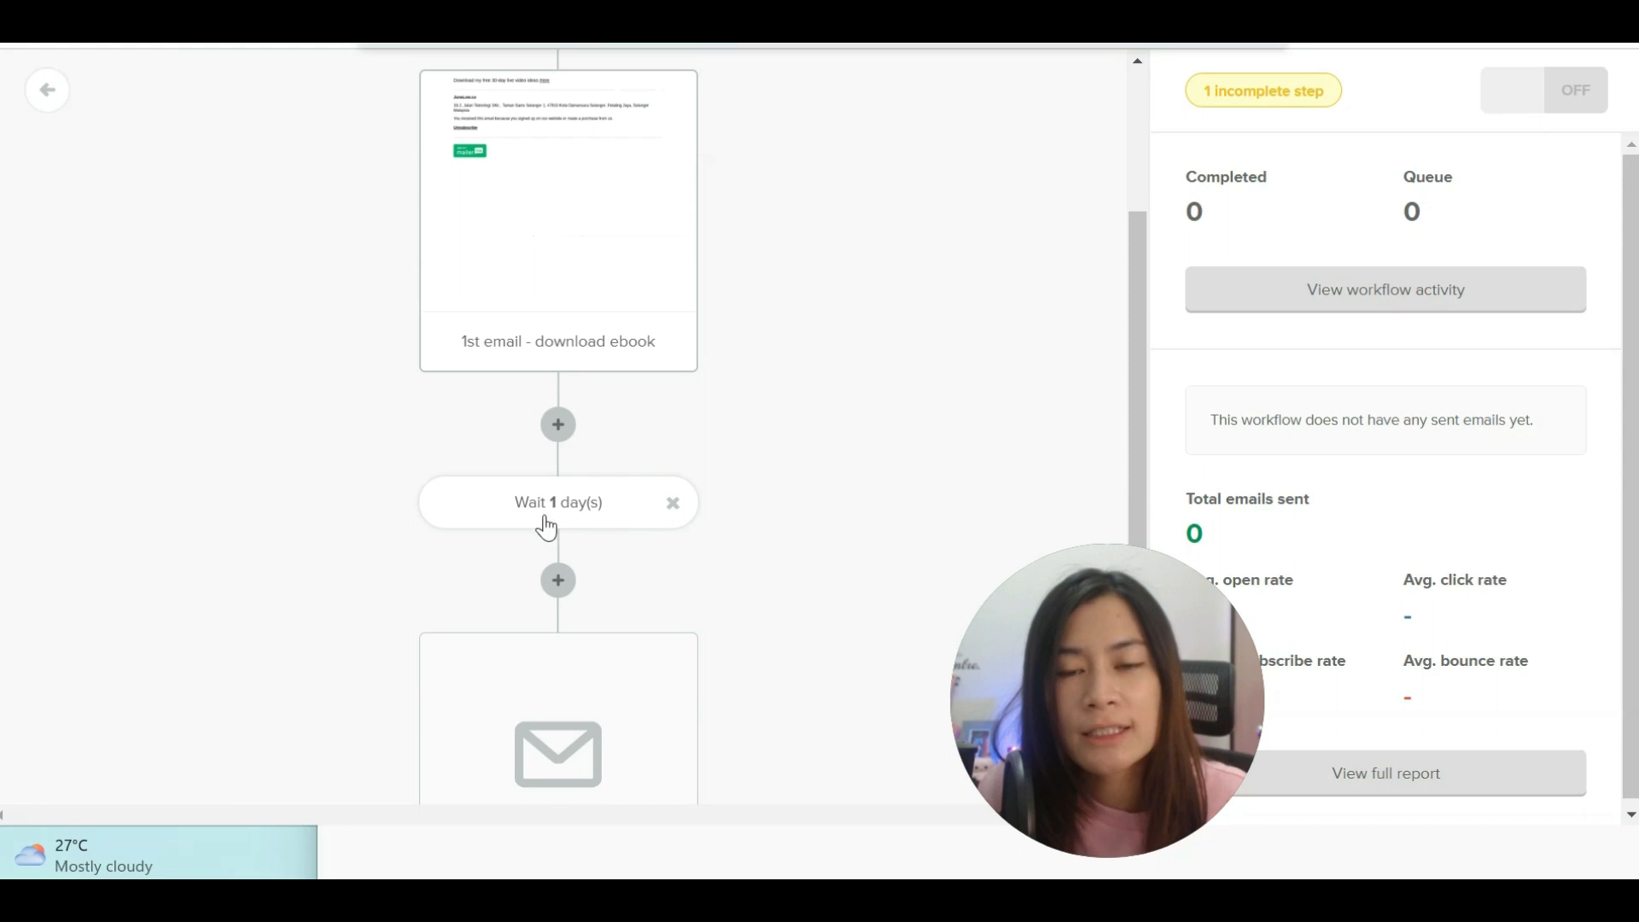
scroll(624, 521, "down", 3)
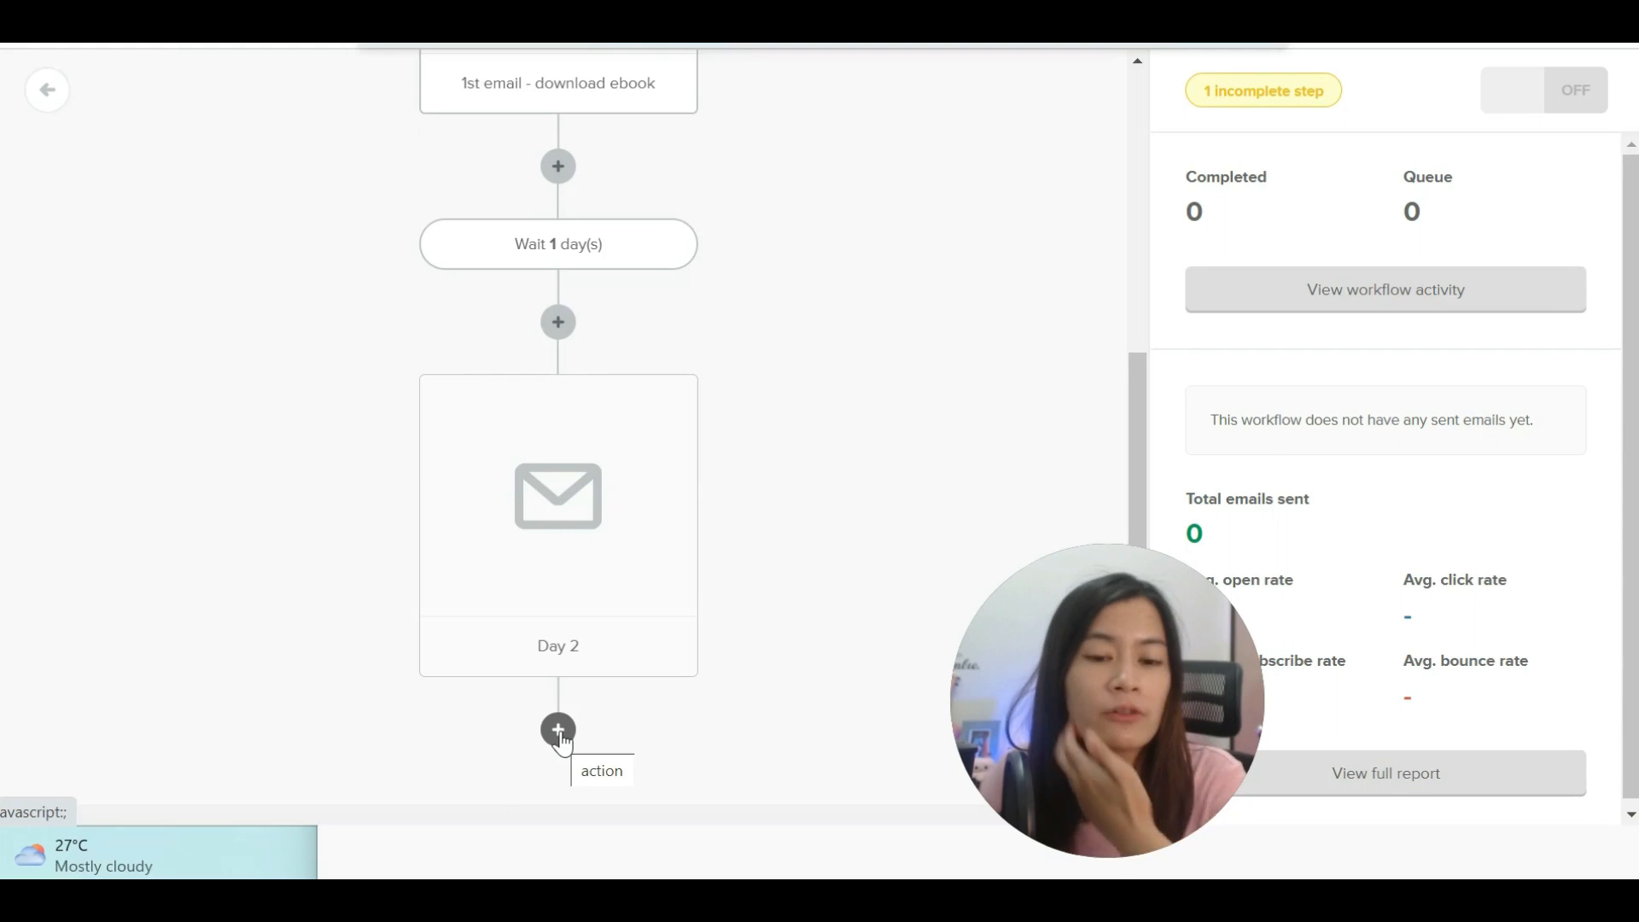
scroll(586, 699, "down", 1)
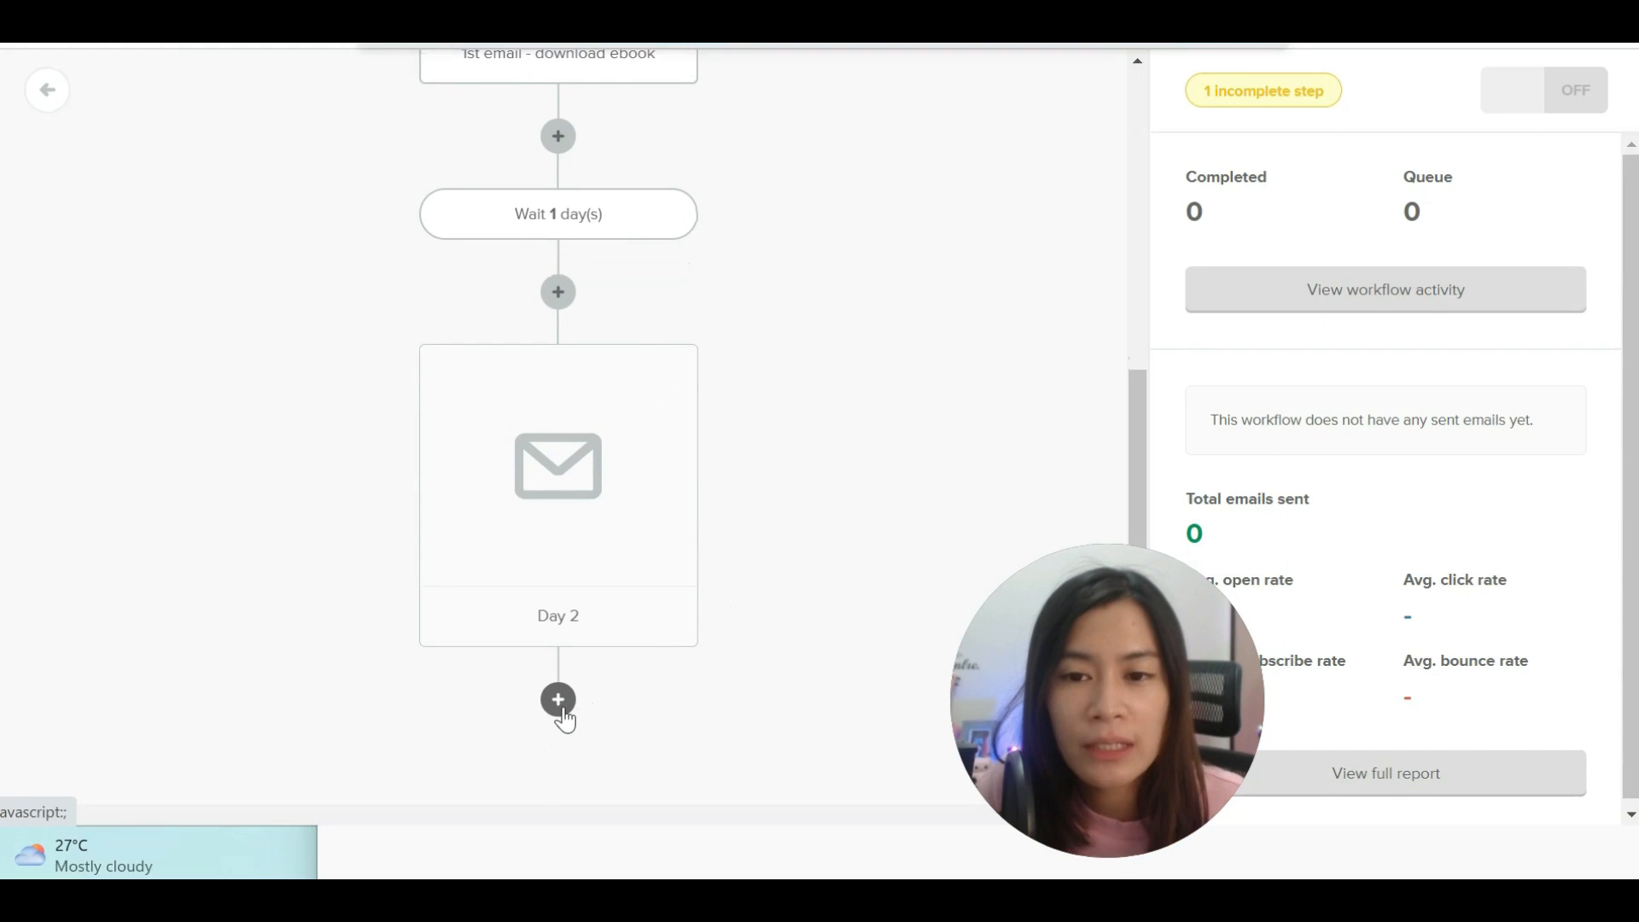
left_click(559, 702)
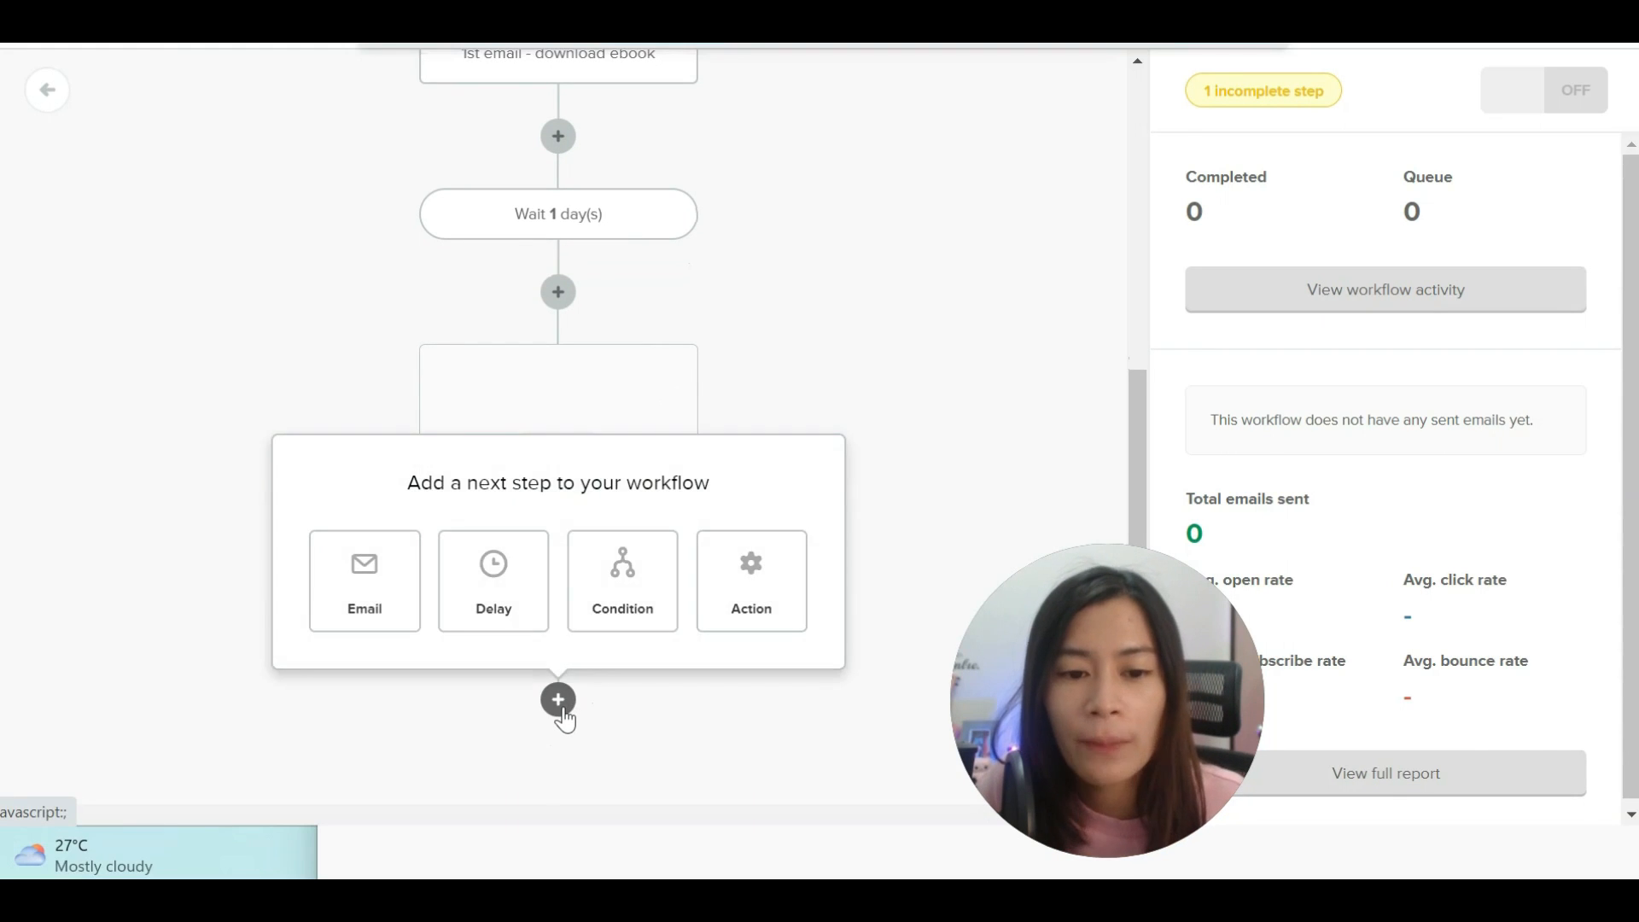
left_click(623, 575)
left_click_drag(1050, 662, 963, 671)
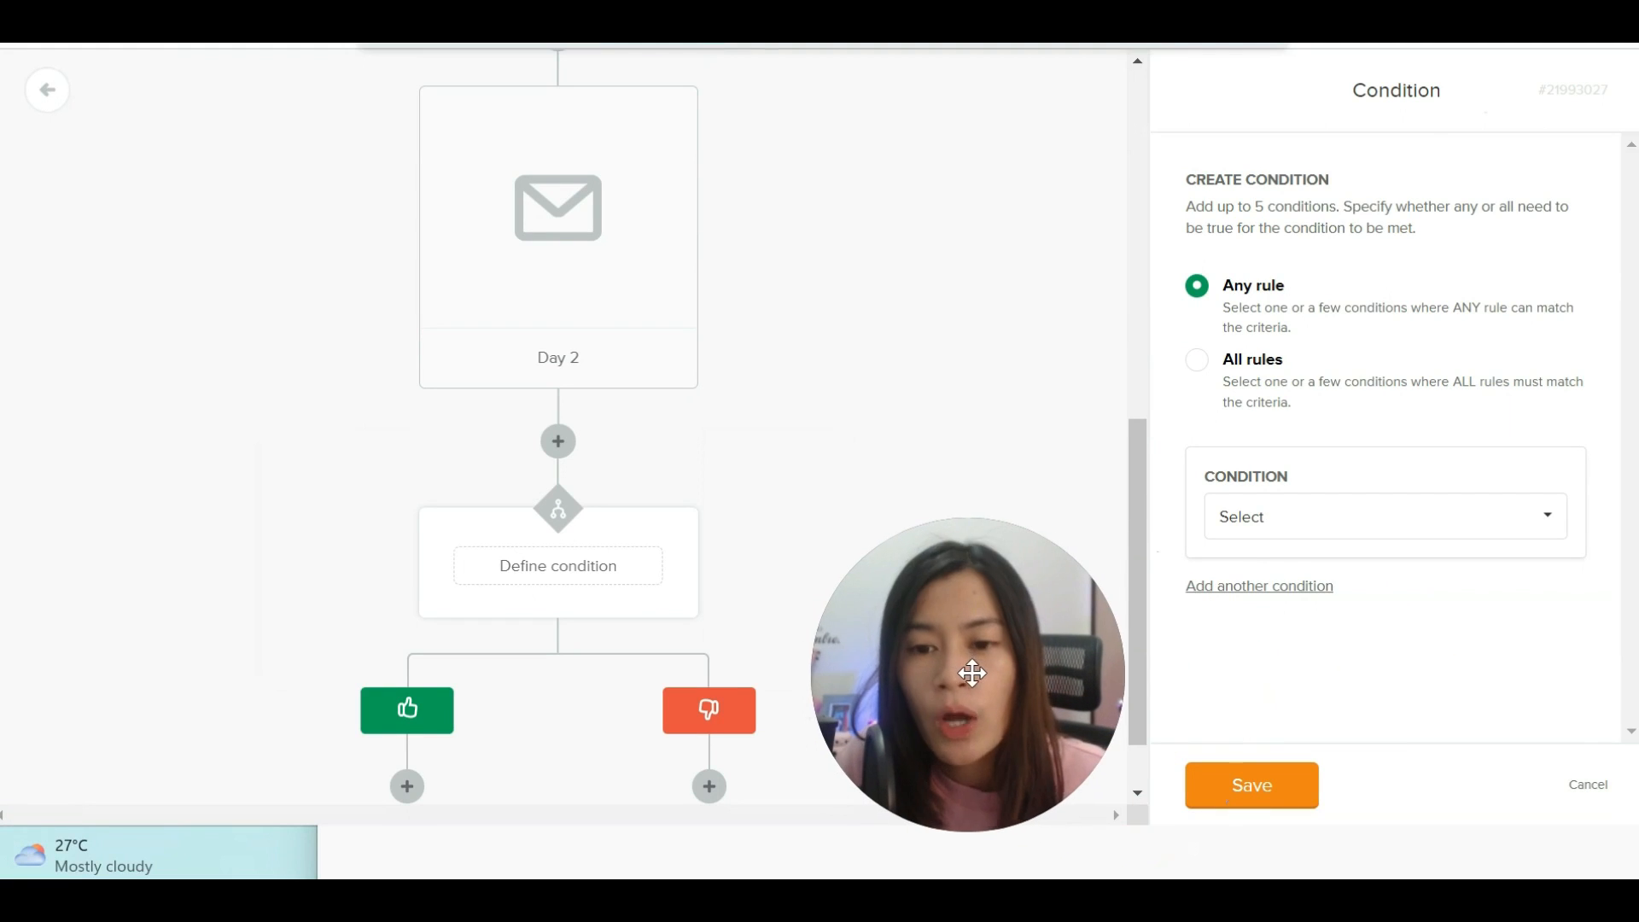
Define the condition as Workflow activity for "1st email - download ebook" with "was opened and did not have a specific link clicked".
left_click(1338, 534)
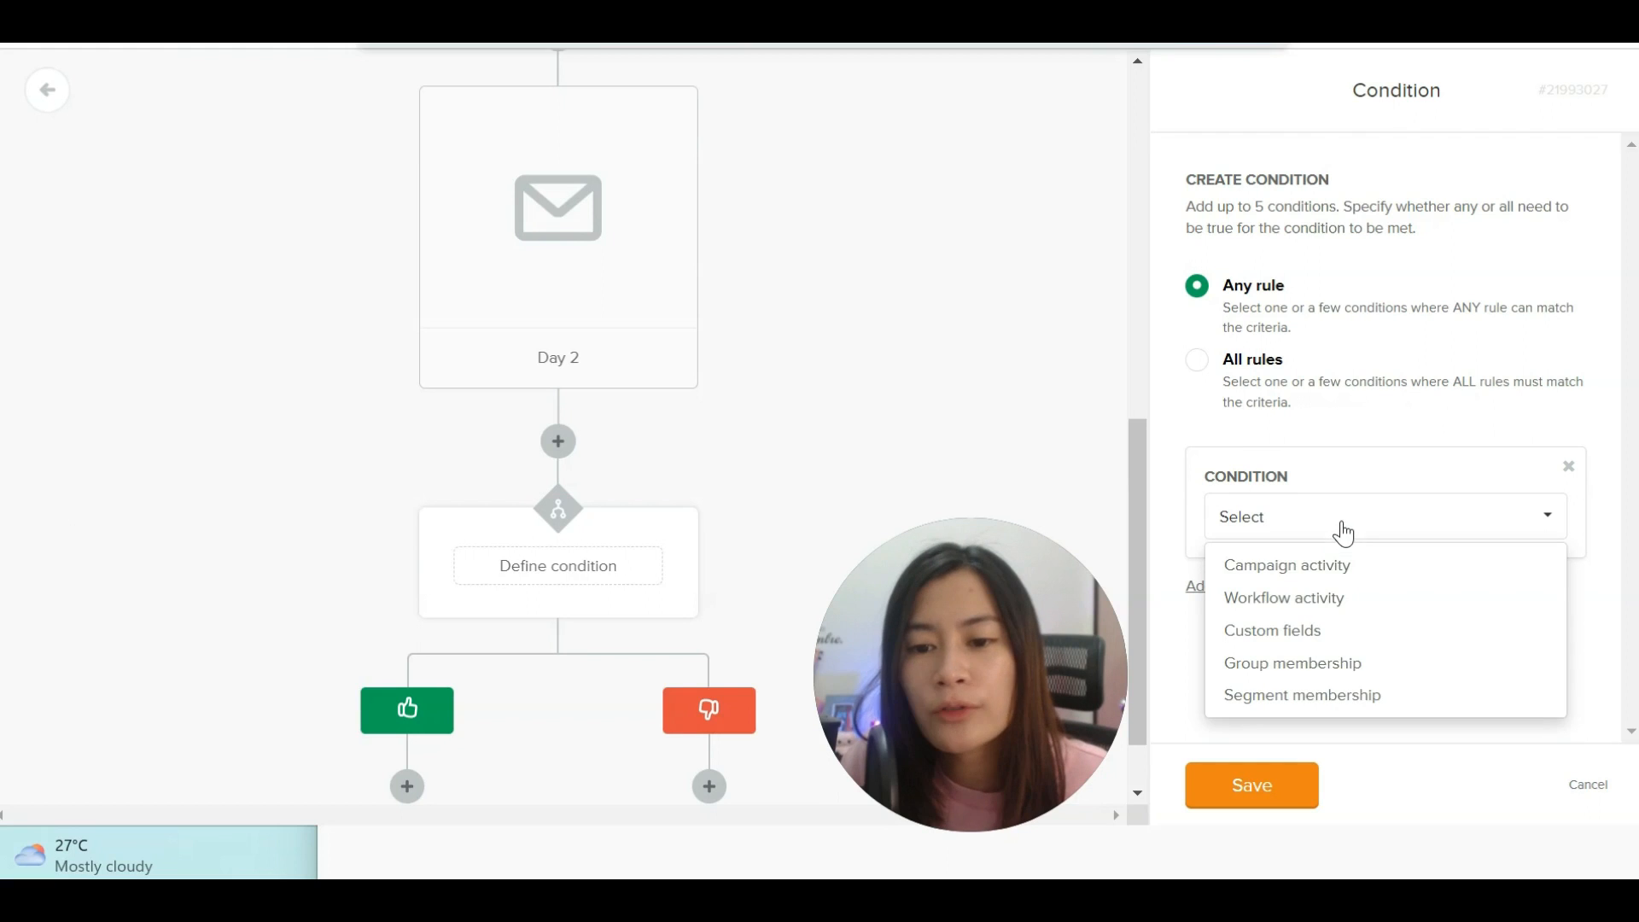
left_click(1349, 602)
scroll(1366, 546, "down", 1)
left_click(1383, 508)
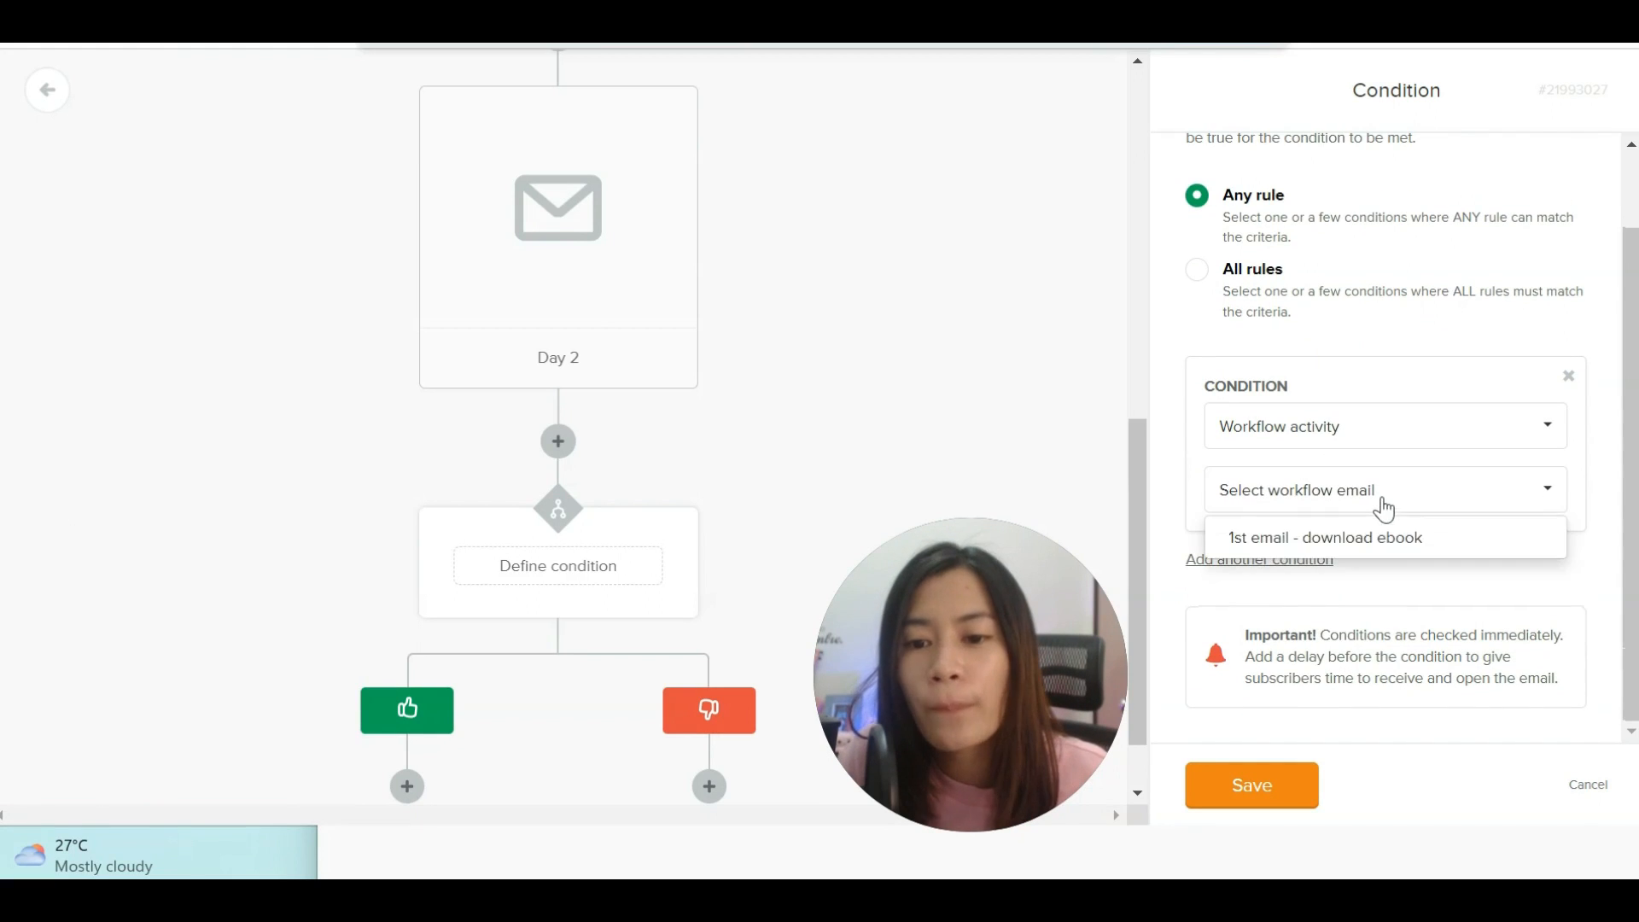
left_click(1356, 542)
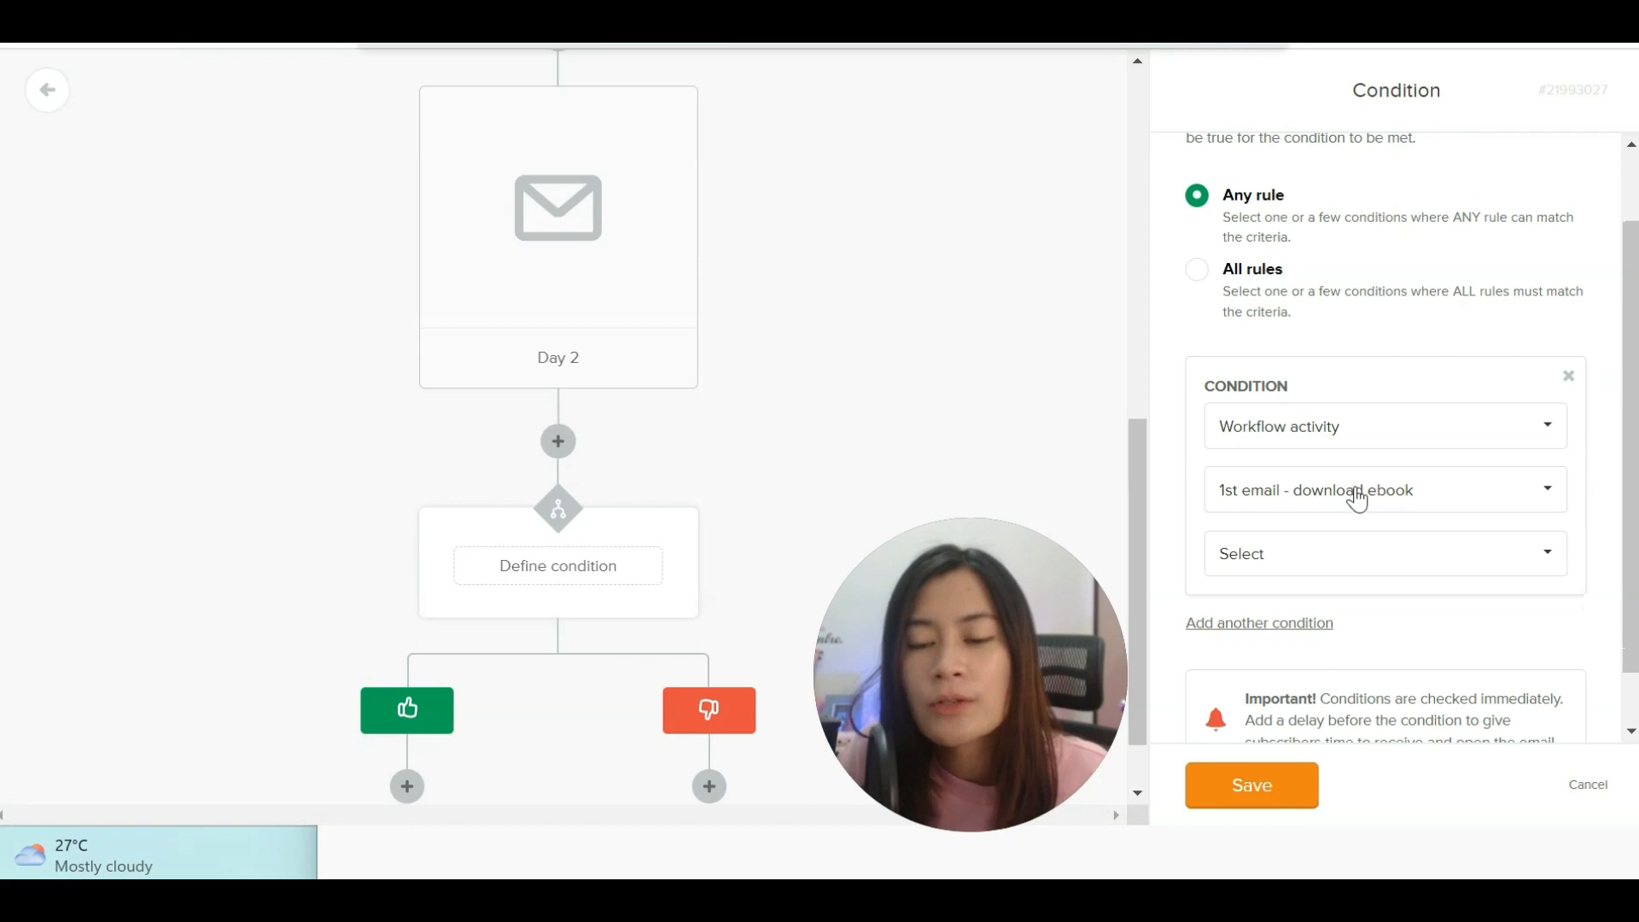
left_click(1364, 560)
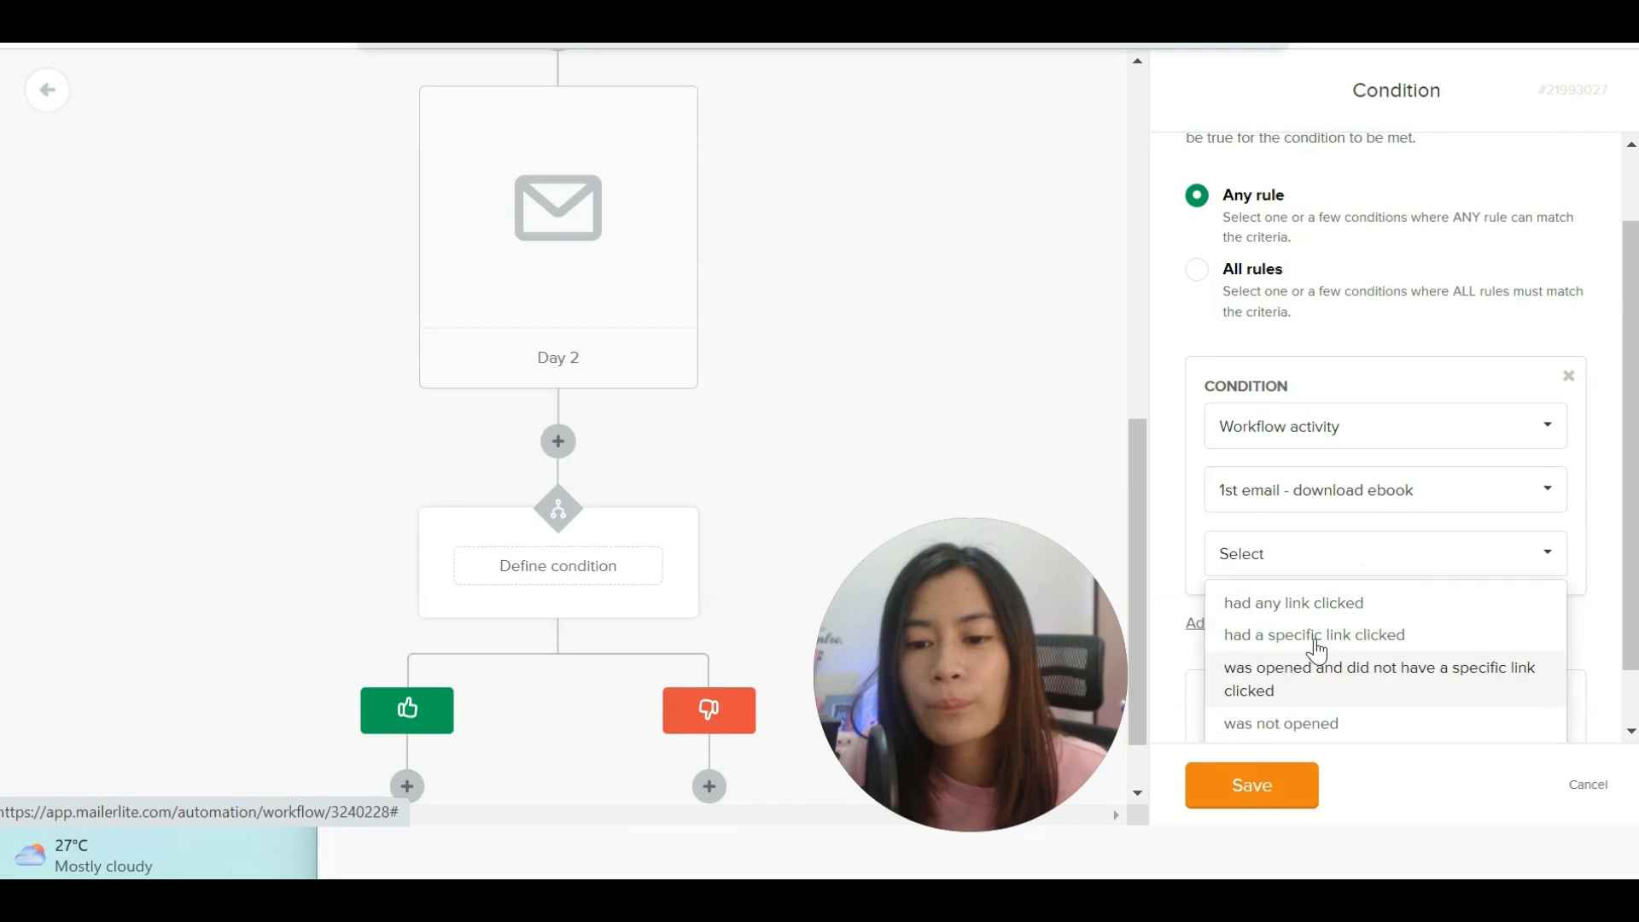
left_click(1336, 681)
scroll(427, 752, "down", 1)
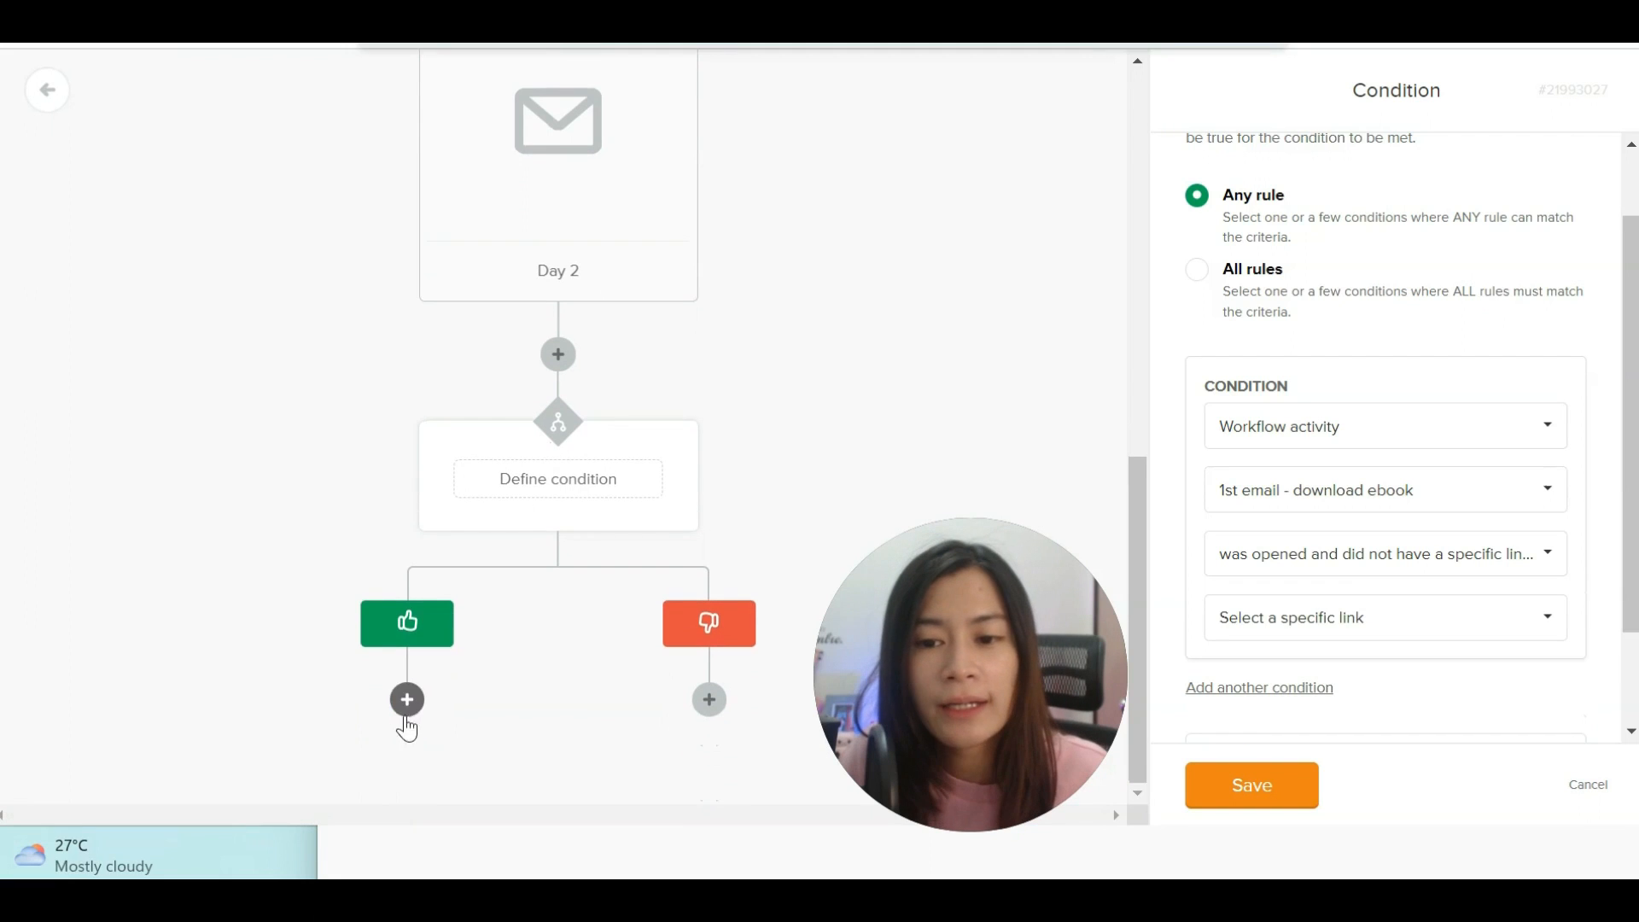
Change the condition's criterion for "1st email - download ebook" to "was opened".
left_click(1310, 628)
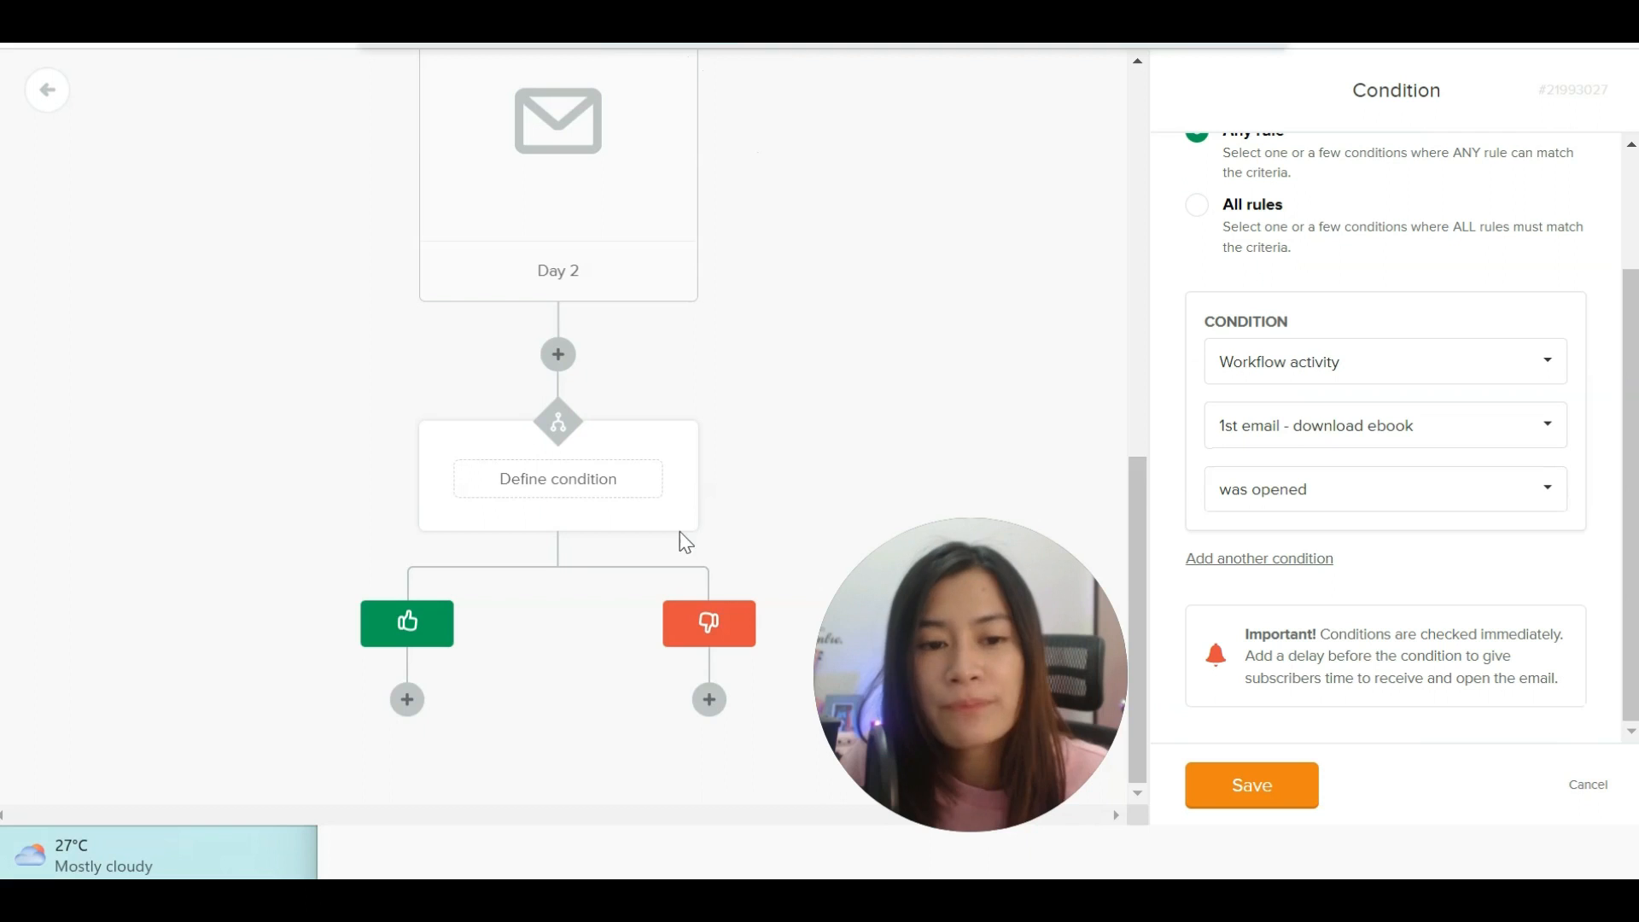
scroll(643, 512, "up", 1)
scroll(674, 519, "down", 1)
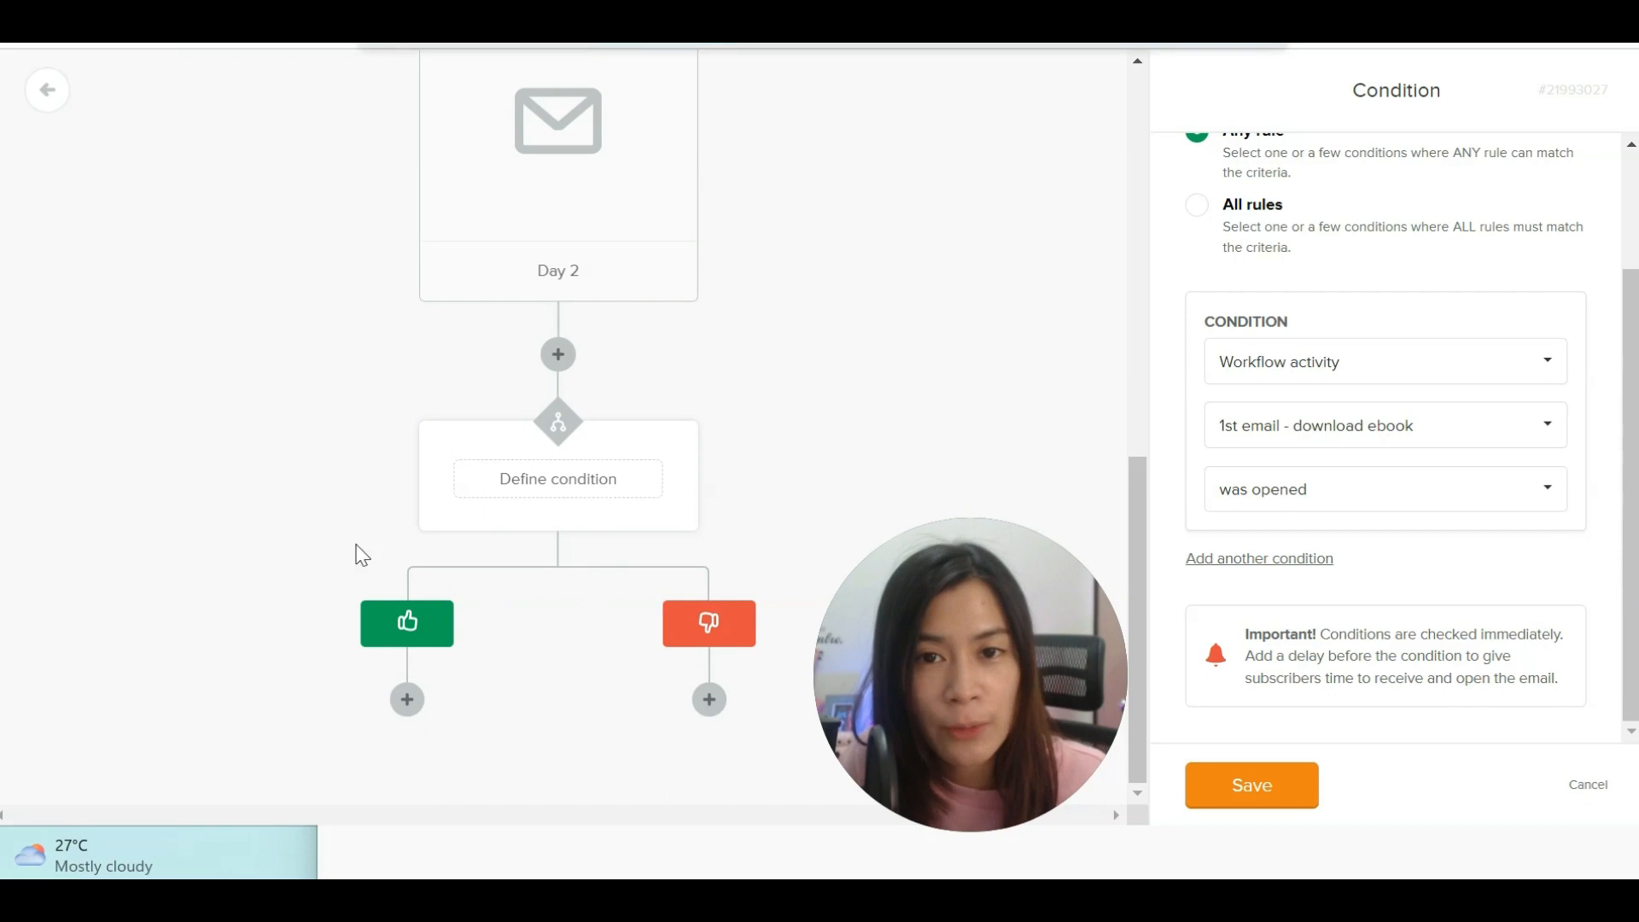
left_click(1319, 435)
left_click(1317, 478)
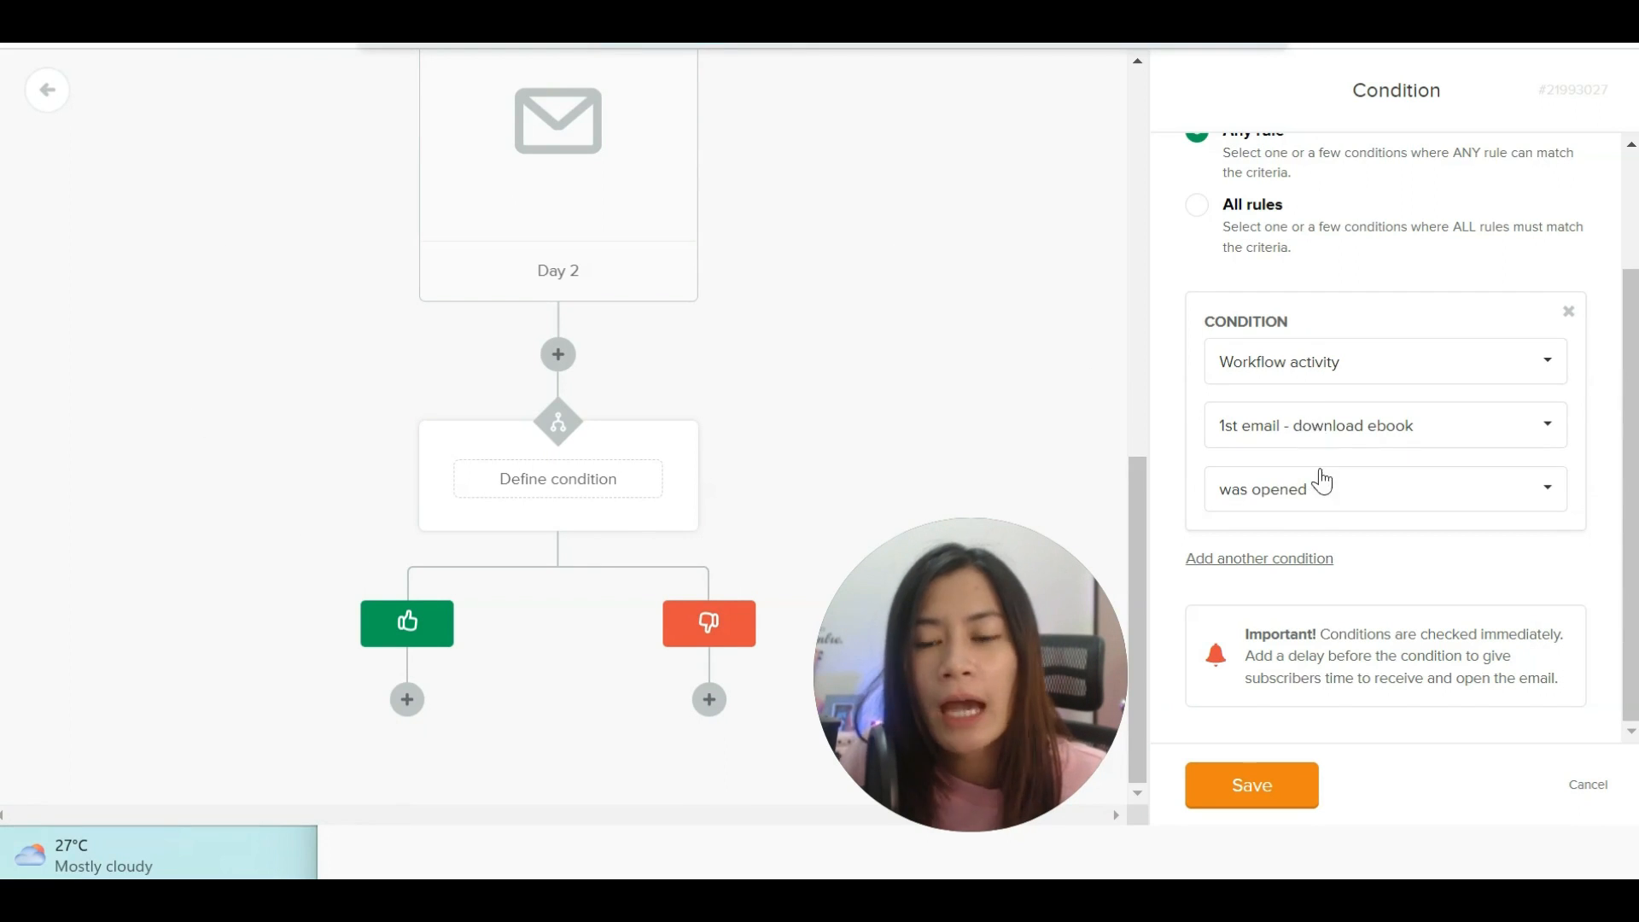
left_click(1307, 508)
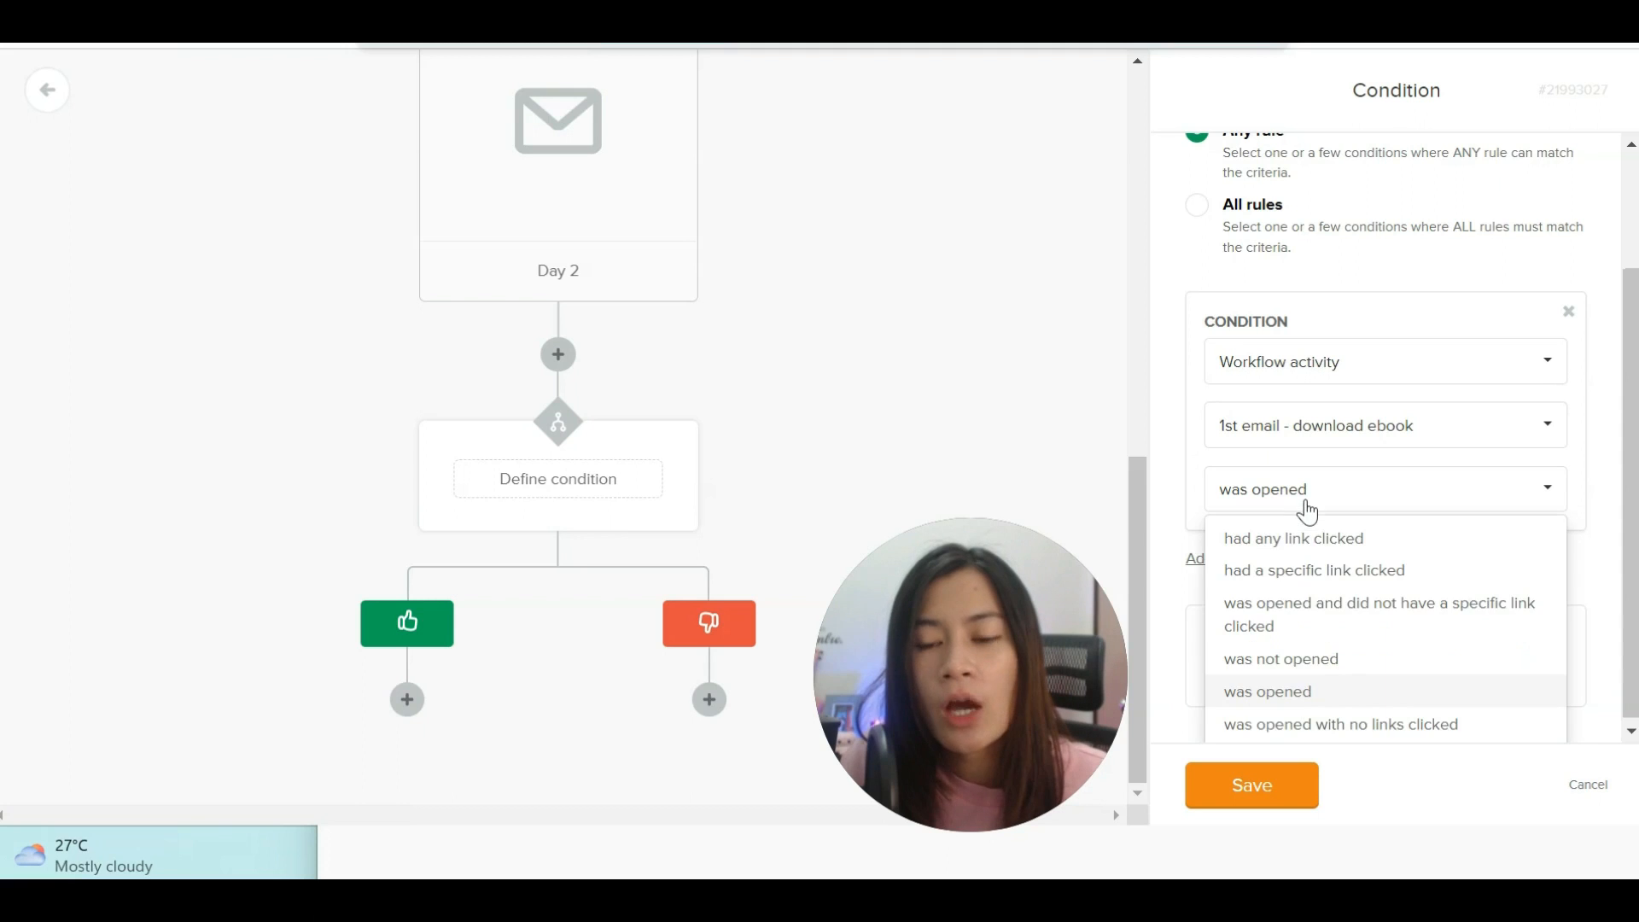
left_click(1311, 693)
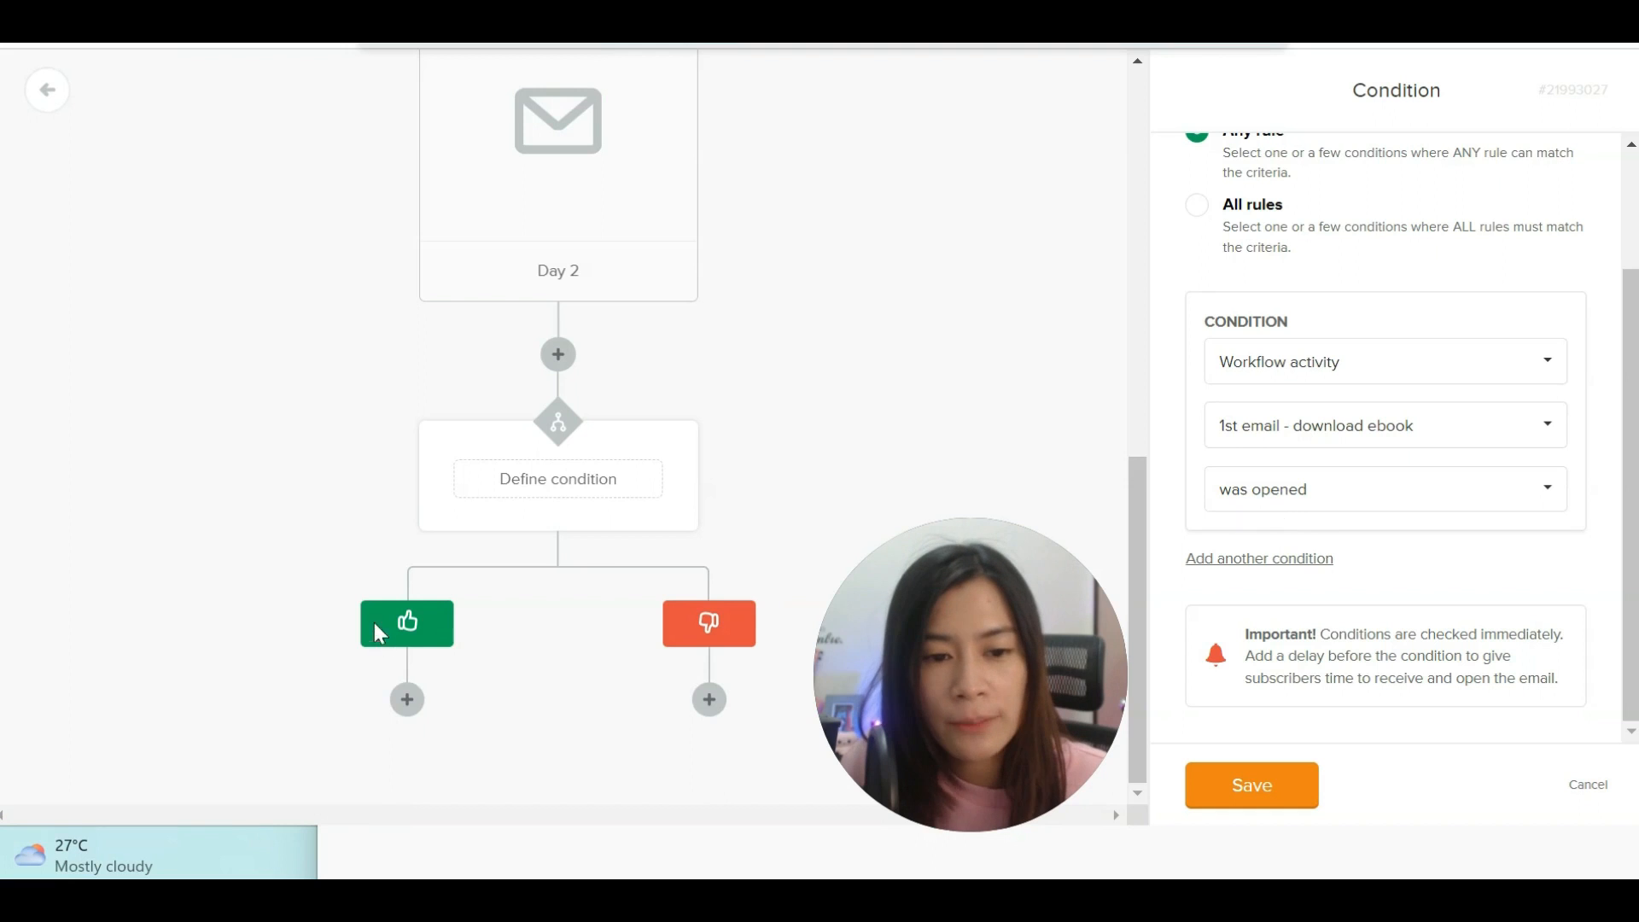
Add an email step to both the condition's met branch and its not-met branch.
left_click(409, 714)
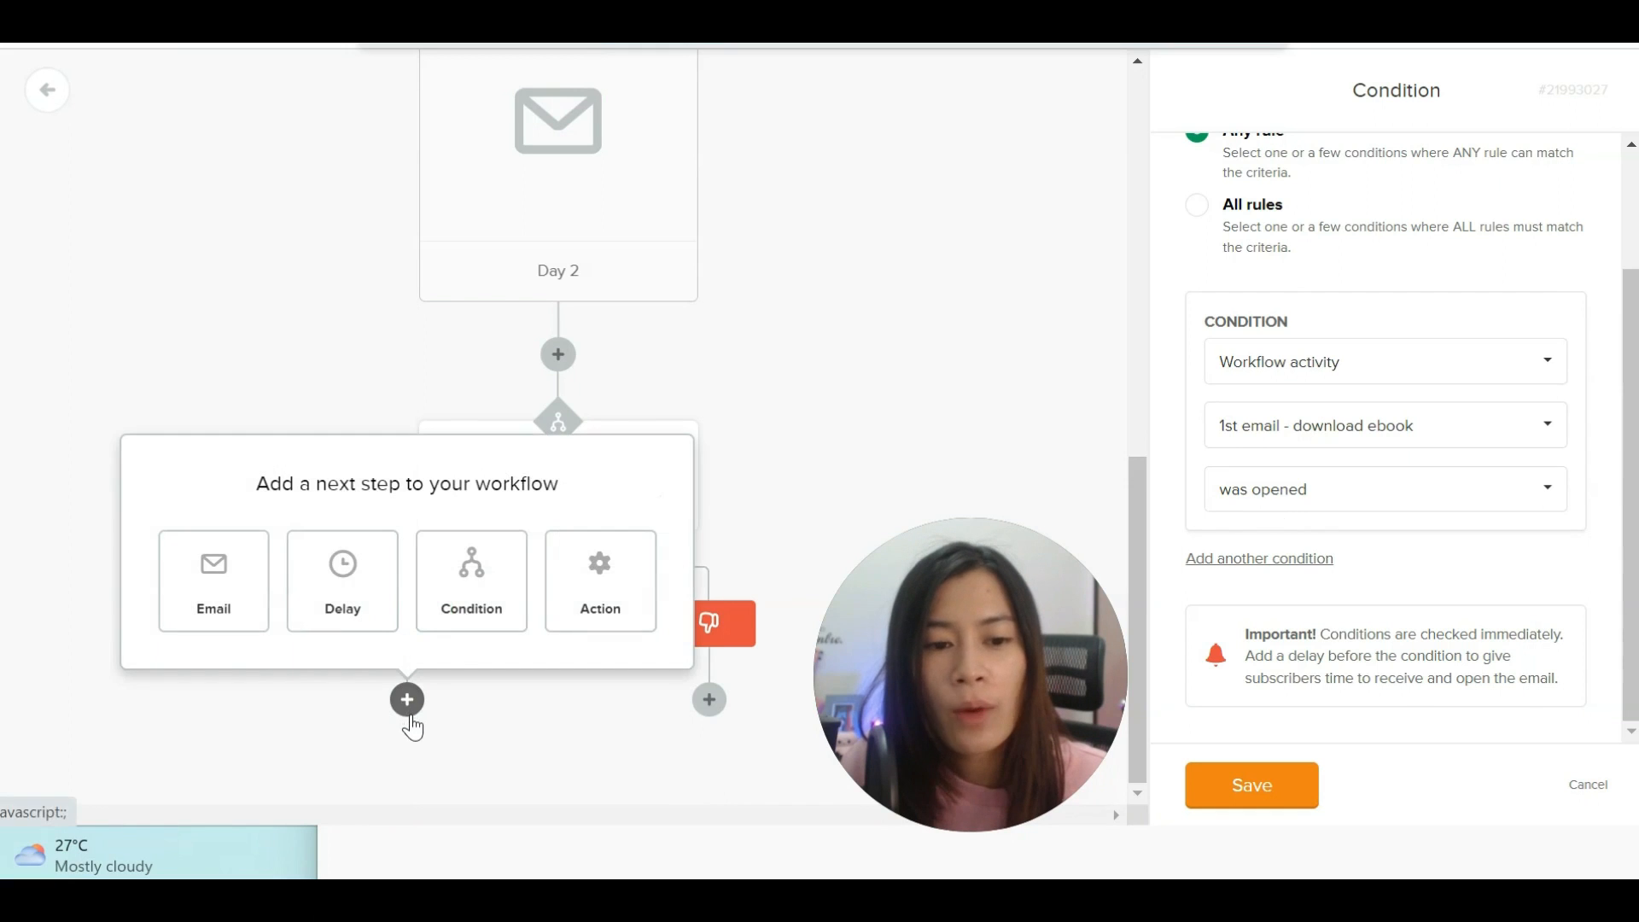
left_click(216, 626)
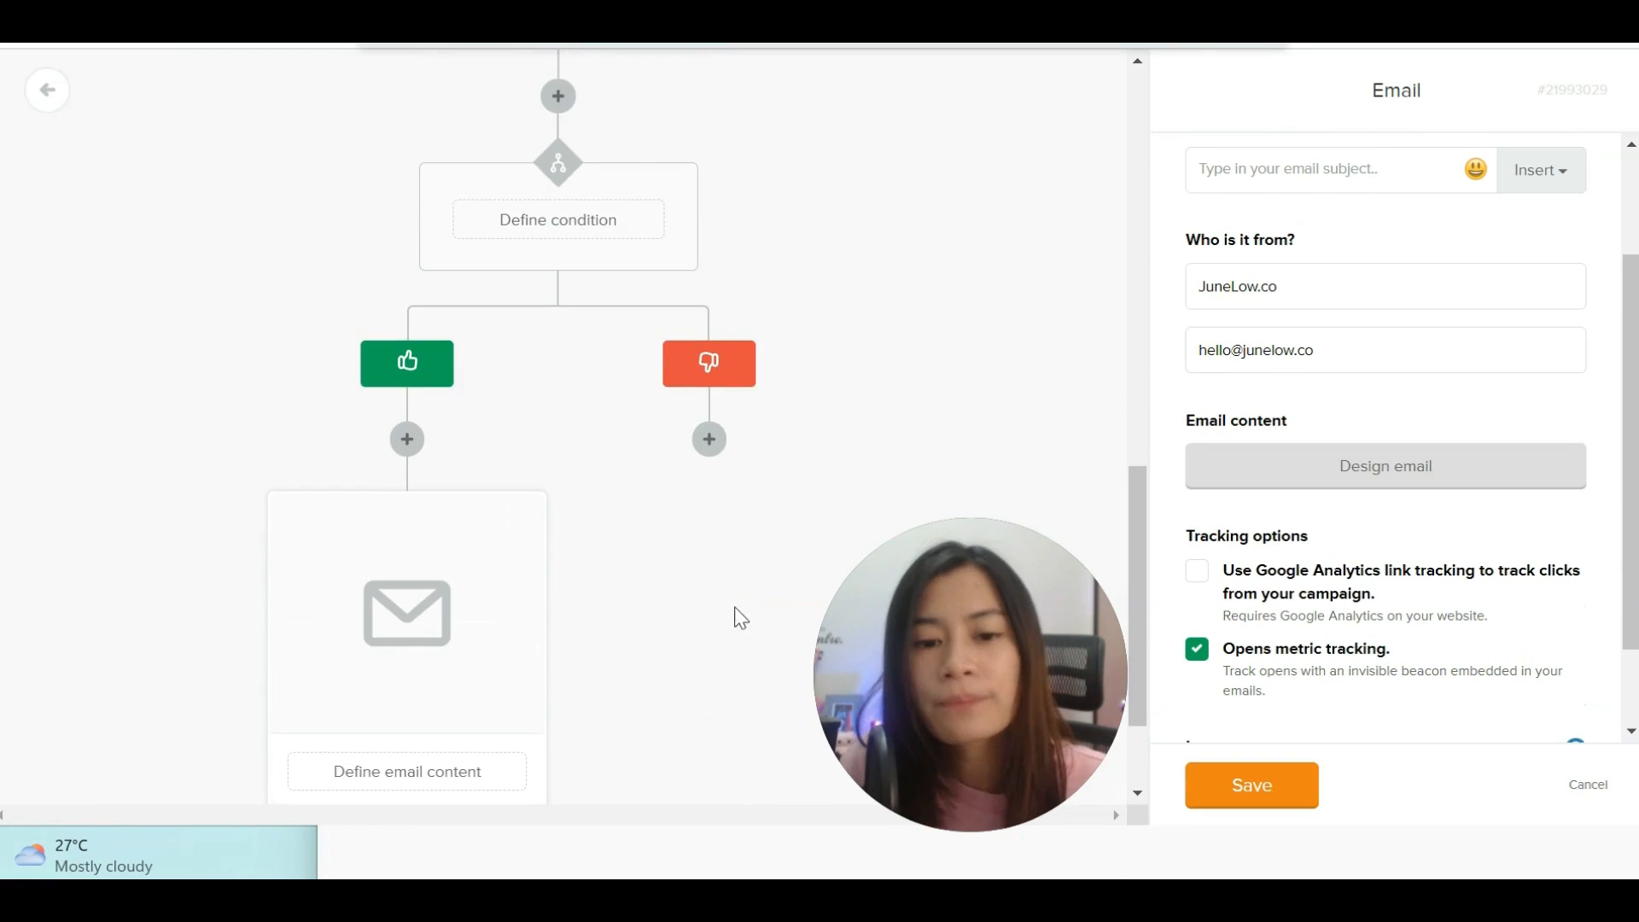
left_click(709, 439)
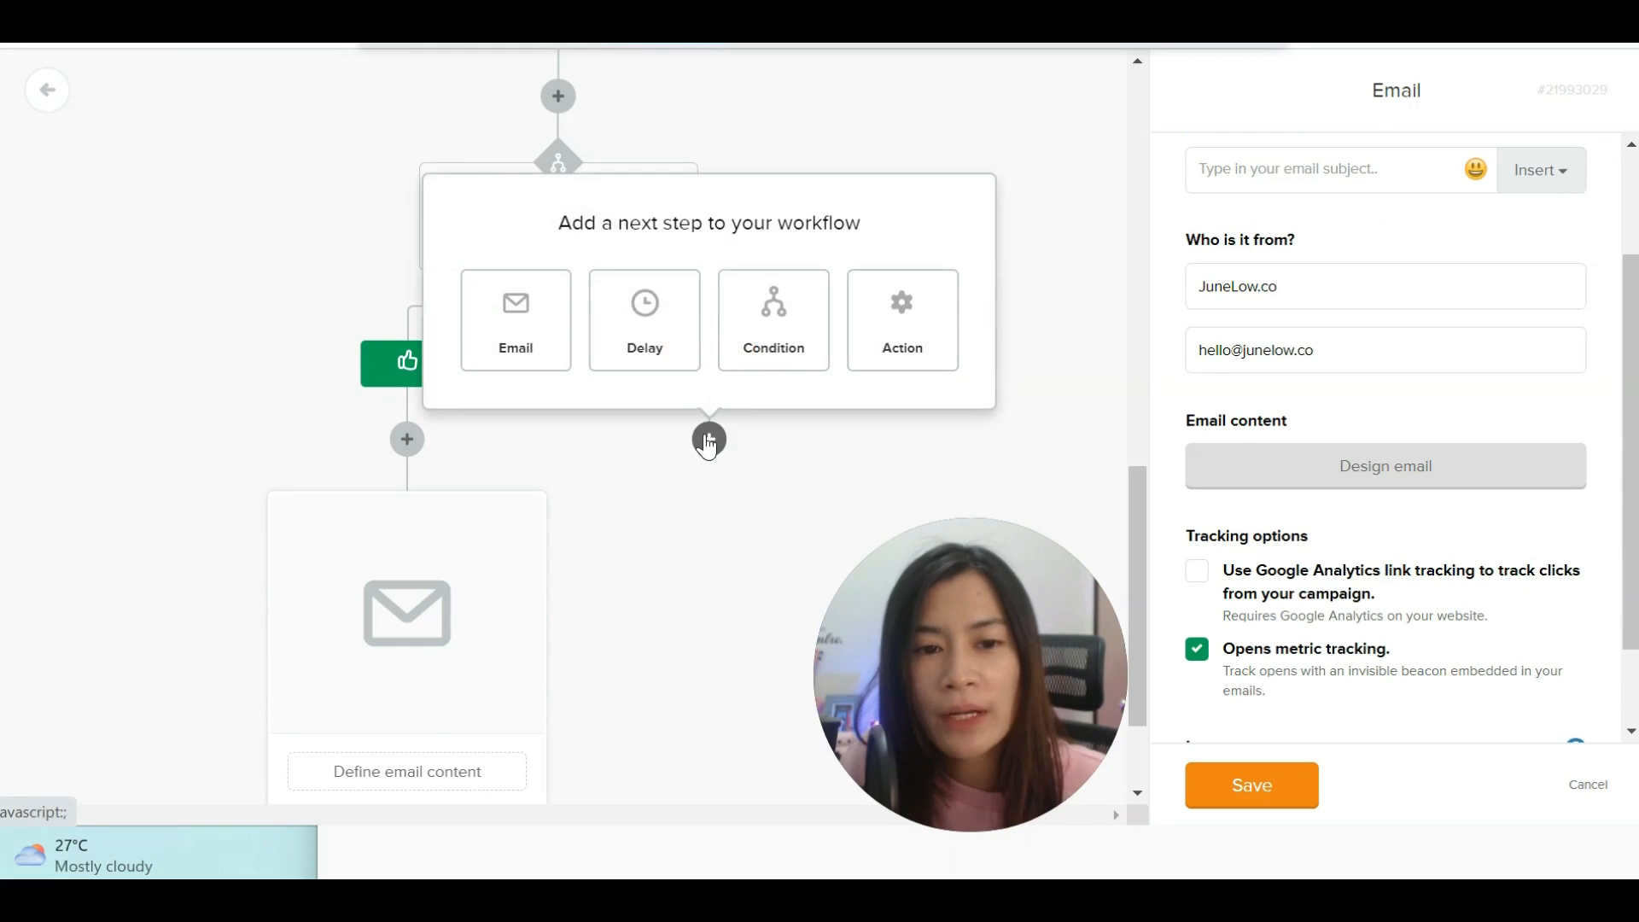
left_click(786, 520)
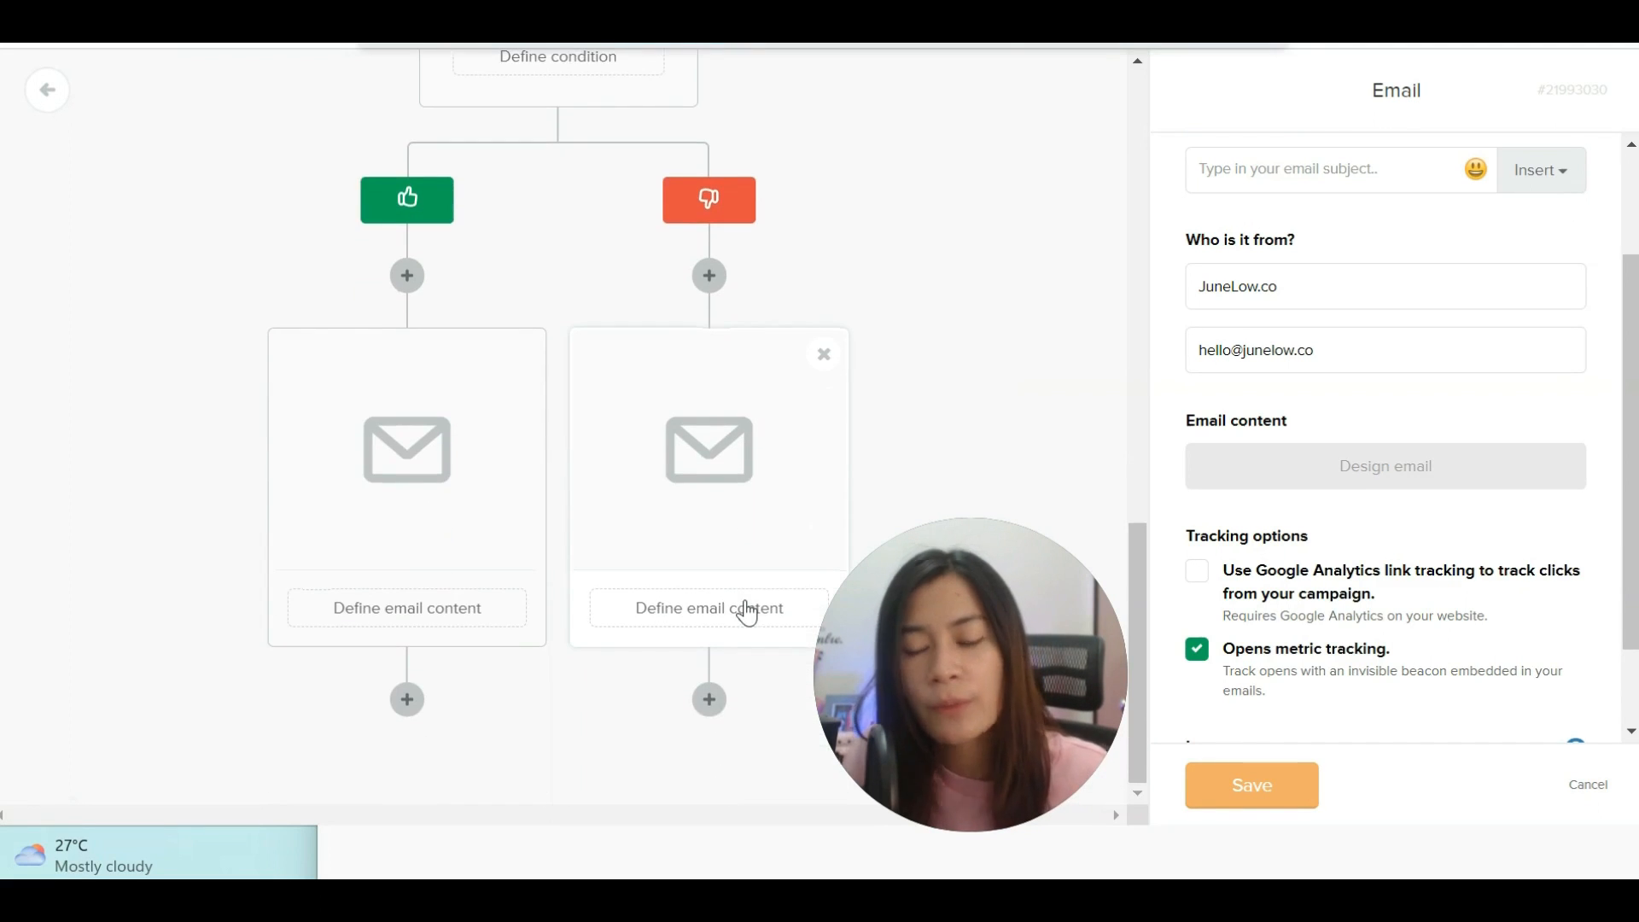
Review the workflow sequence from the group trigger through the ebook email and 1-day delay to the Day 2 email.
scroll(443, 384, "up", 8)
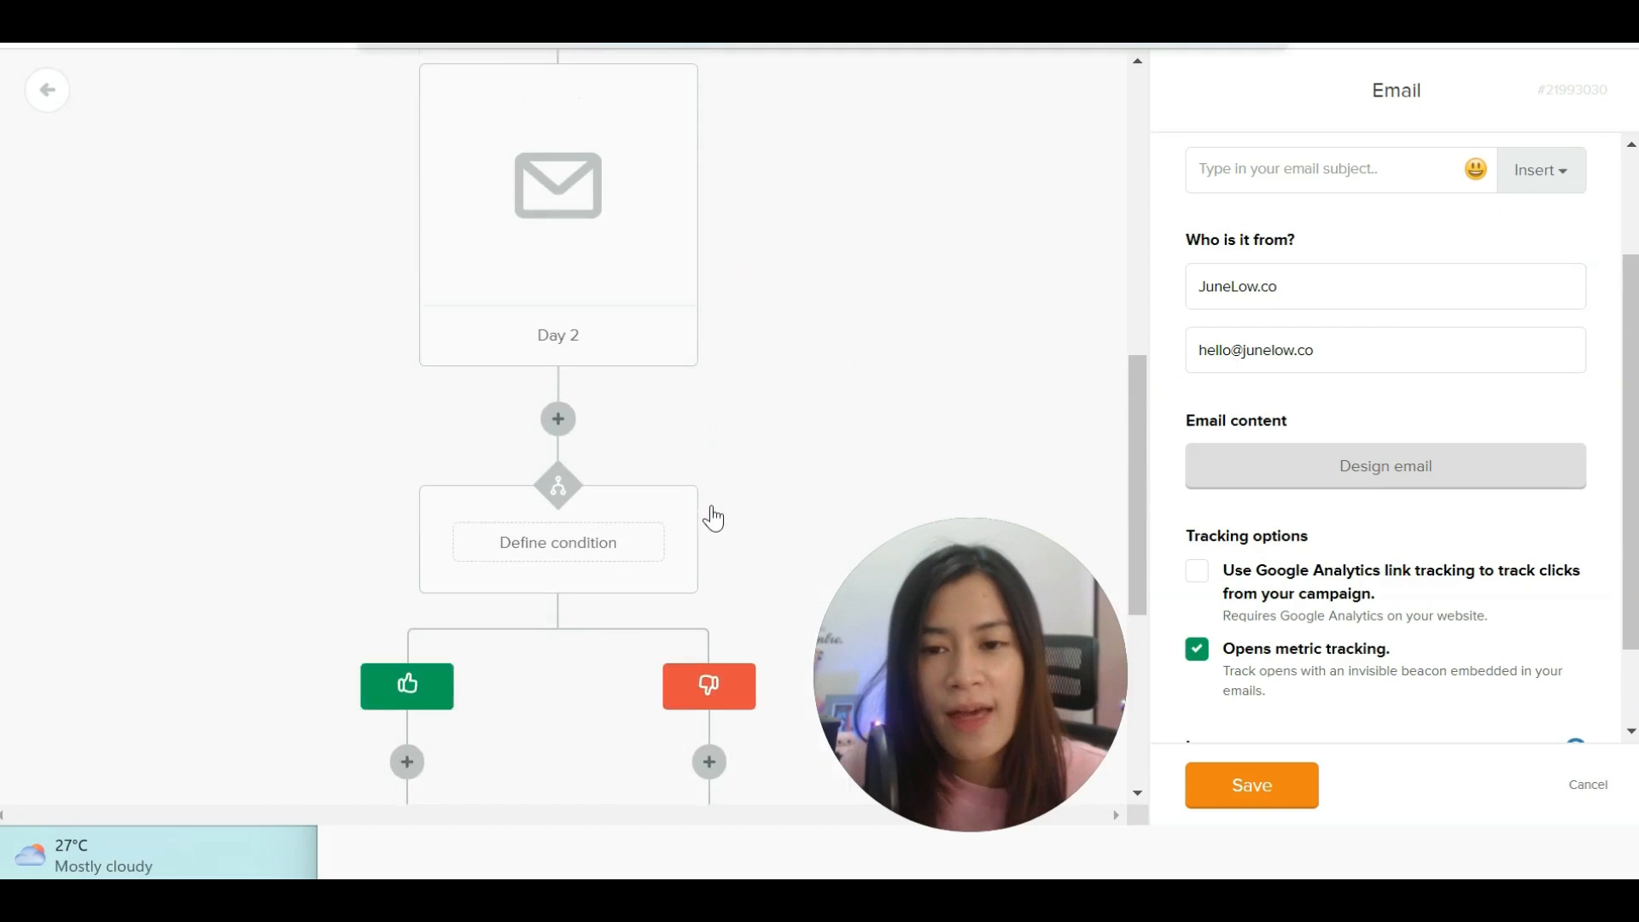
scroll(776, 475, "up", 6)
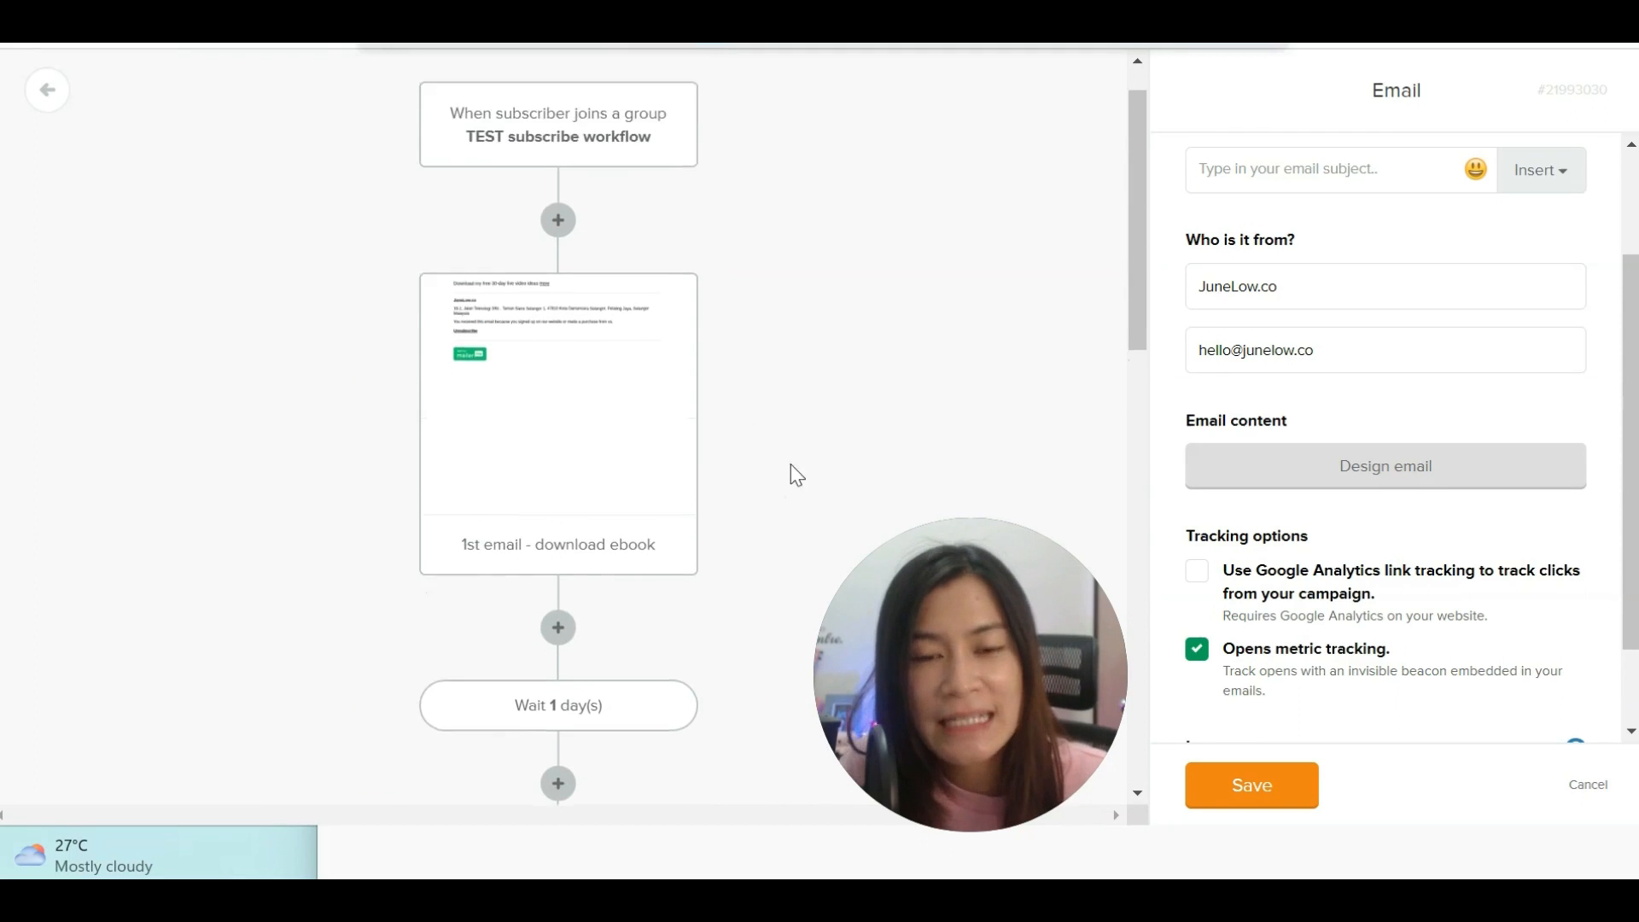
scroll(699, 430, "down", 6)
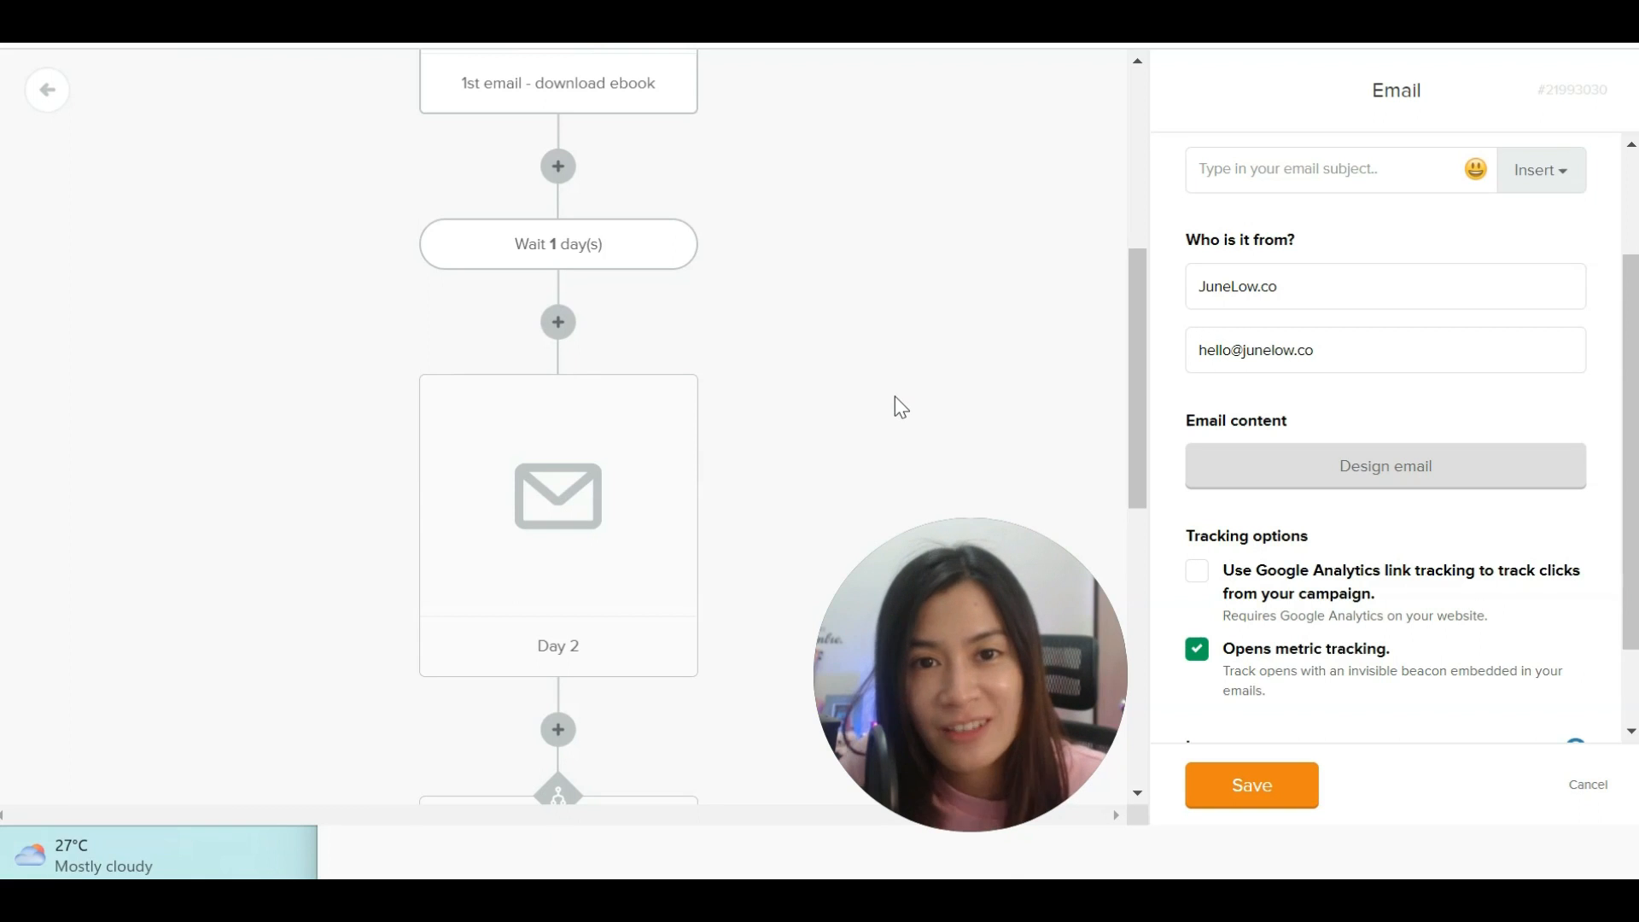
scroll(895, 397, "up", 5)
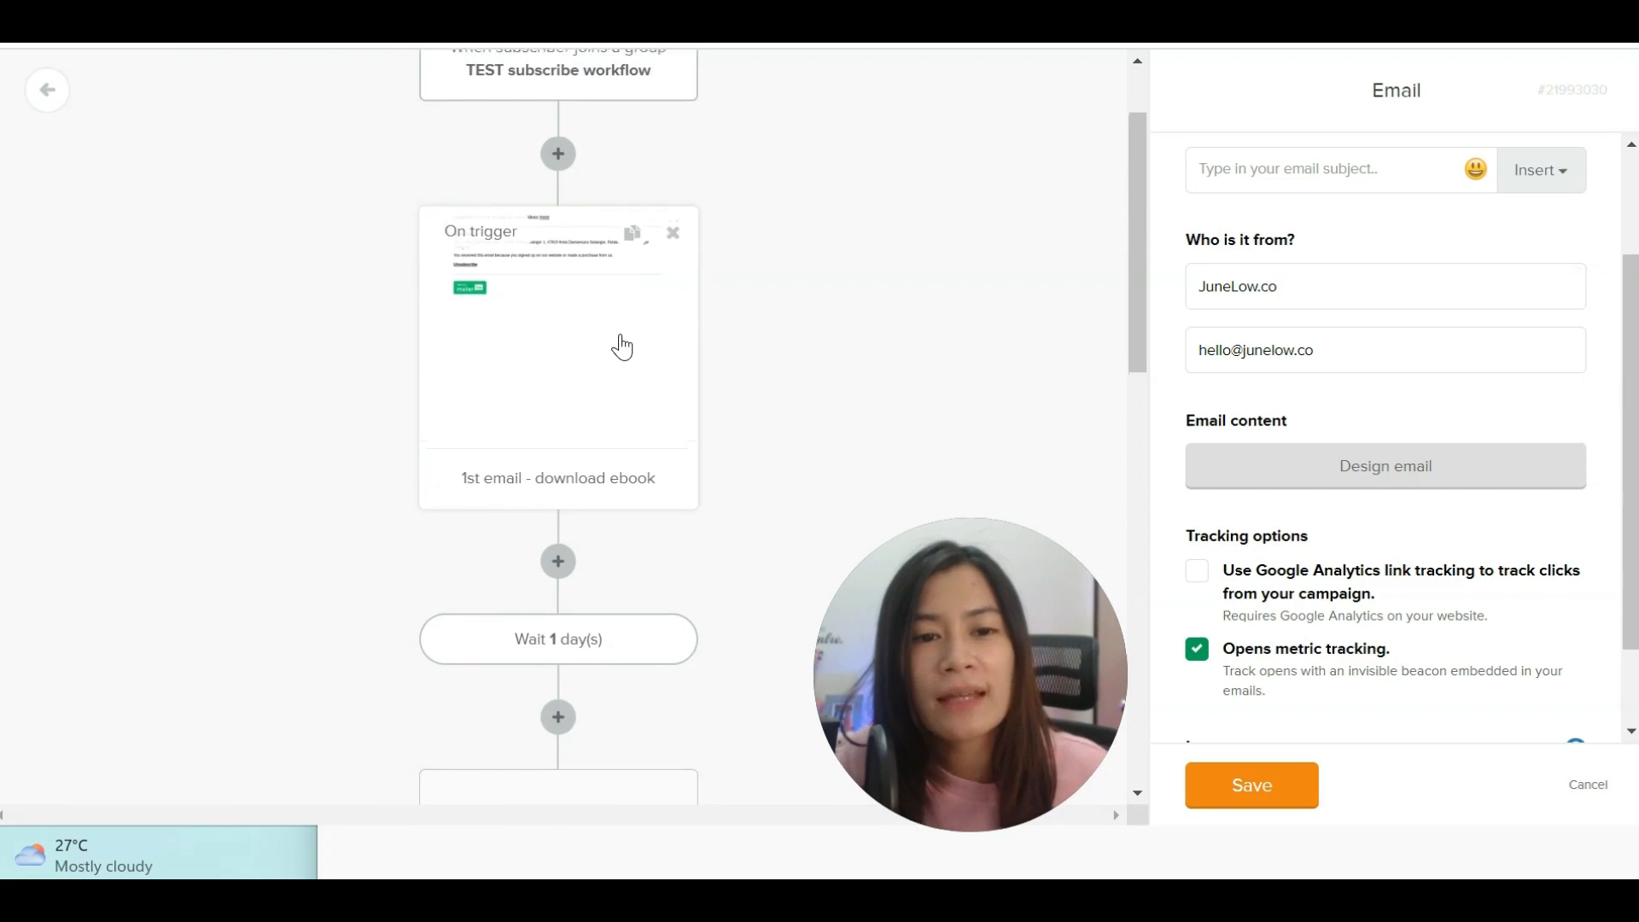
scroll(621, 346, "up", 2)
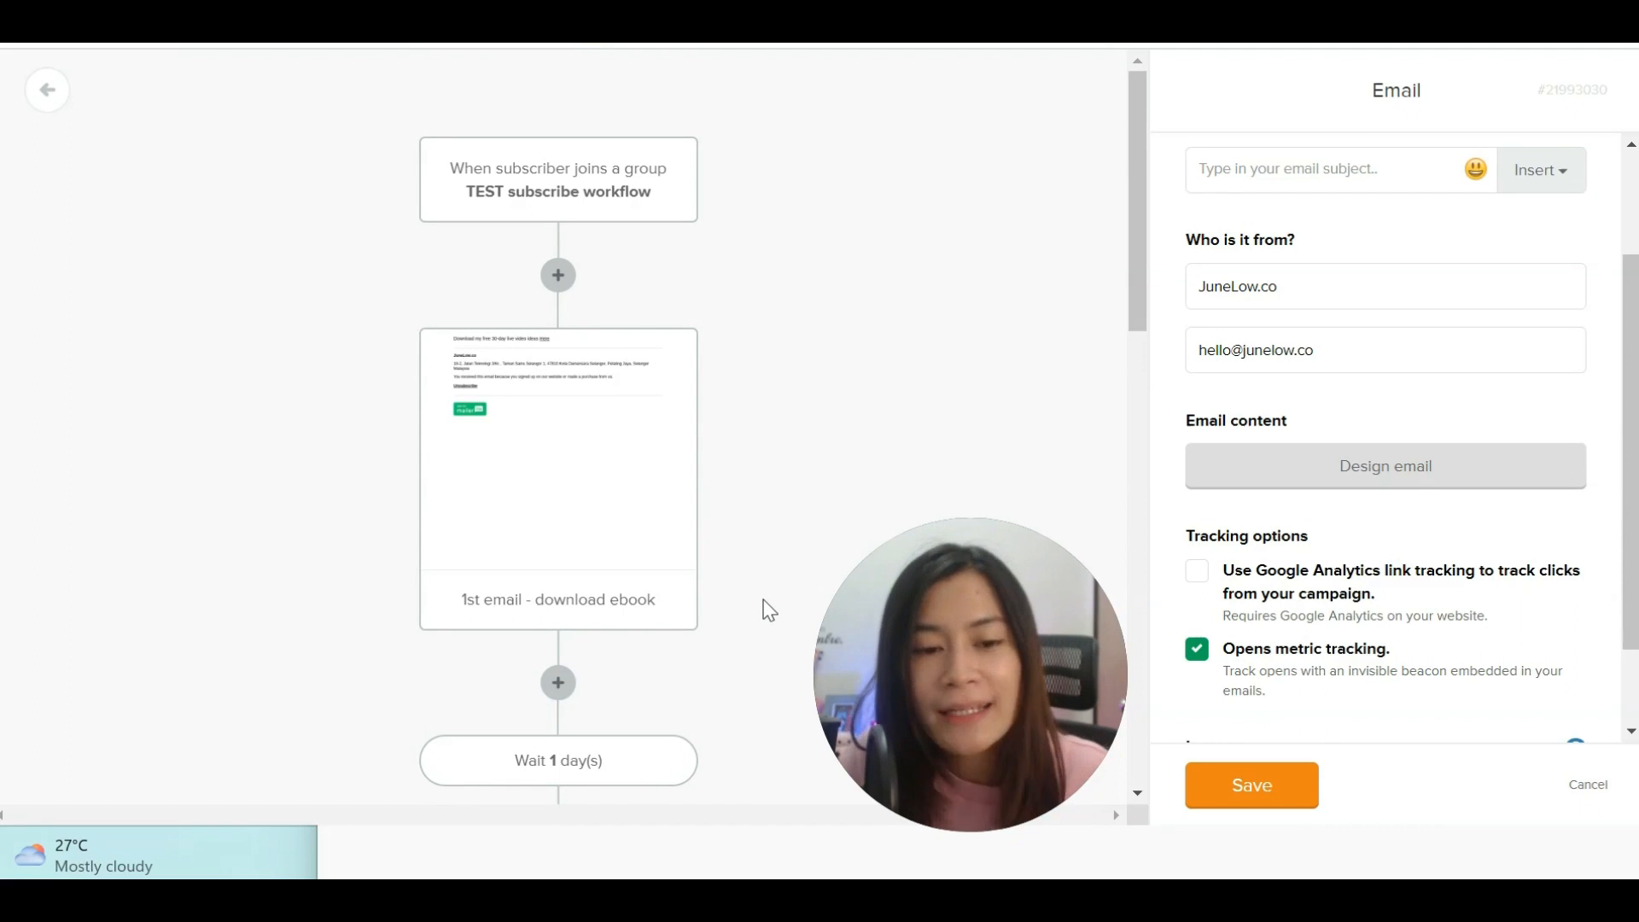
scroll(764, 600, "down", 5)
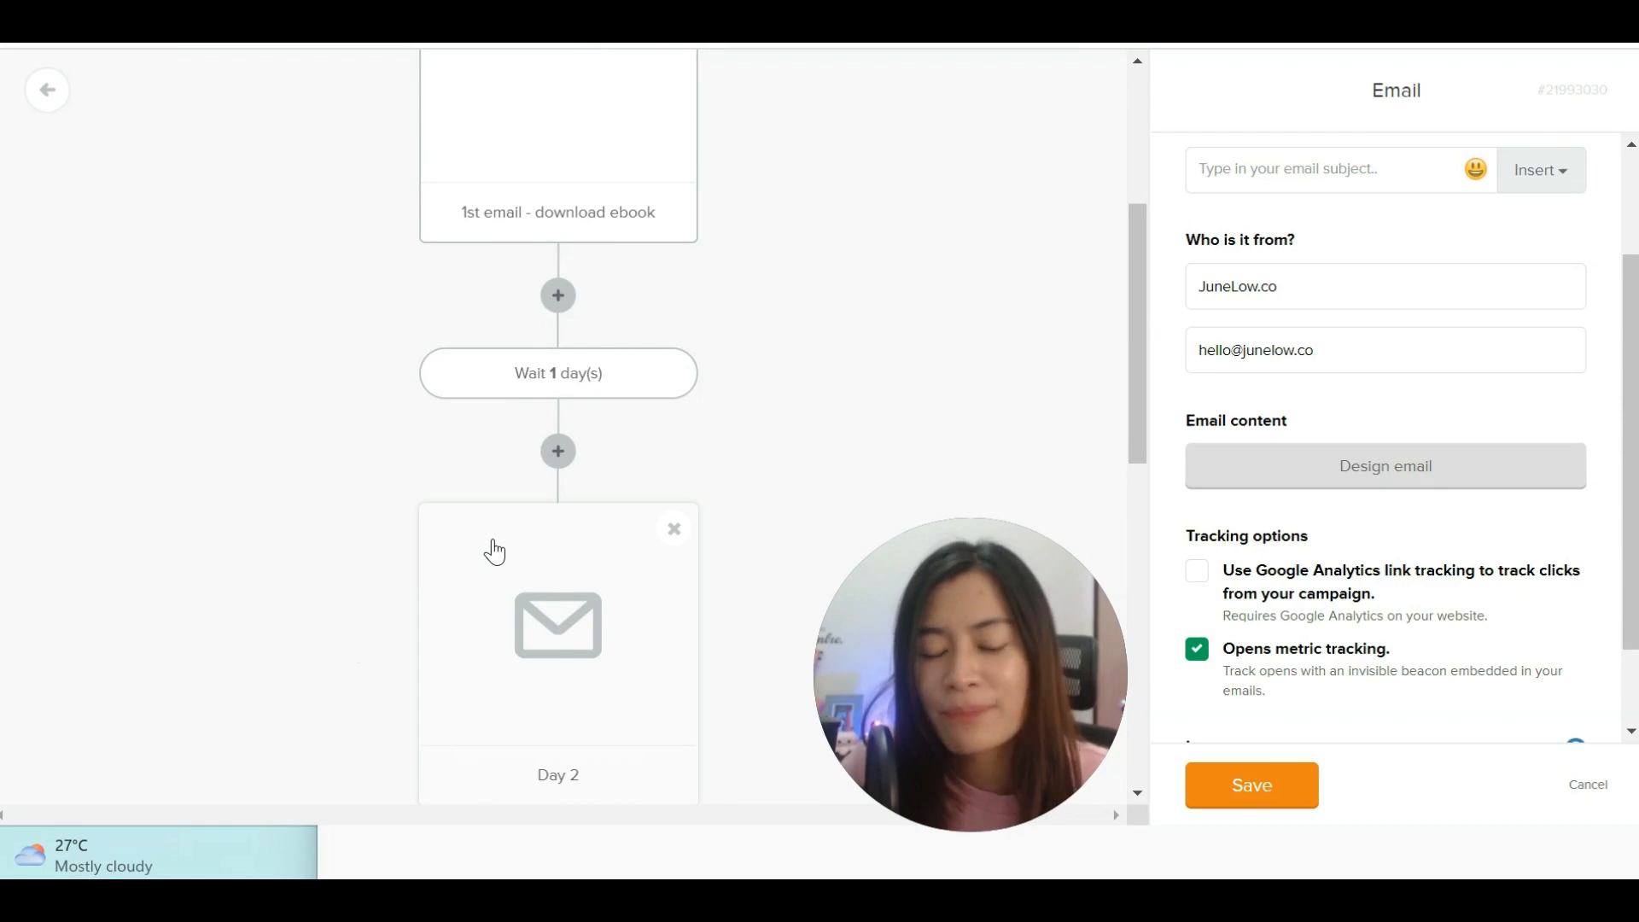
scroll(490, 549, "down", 2)
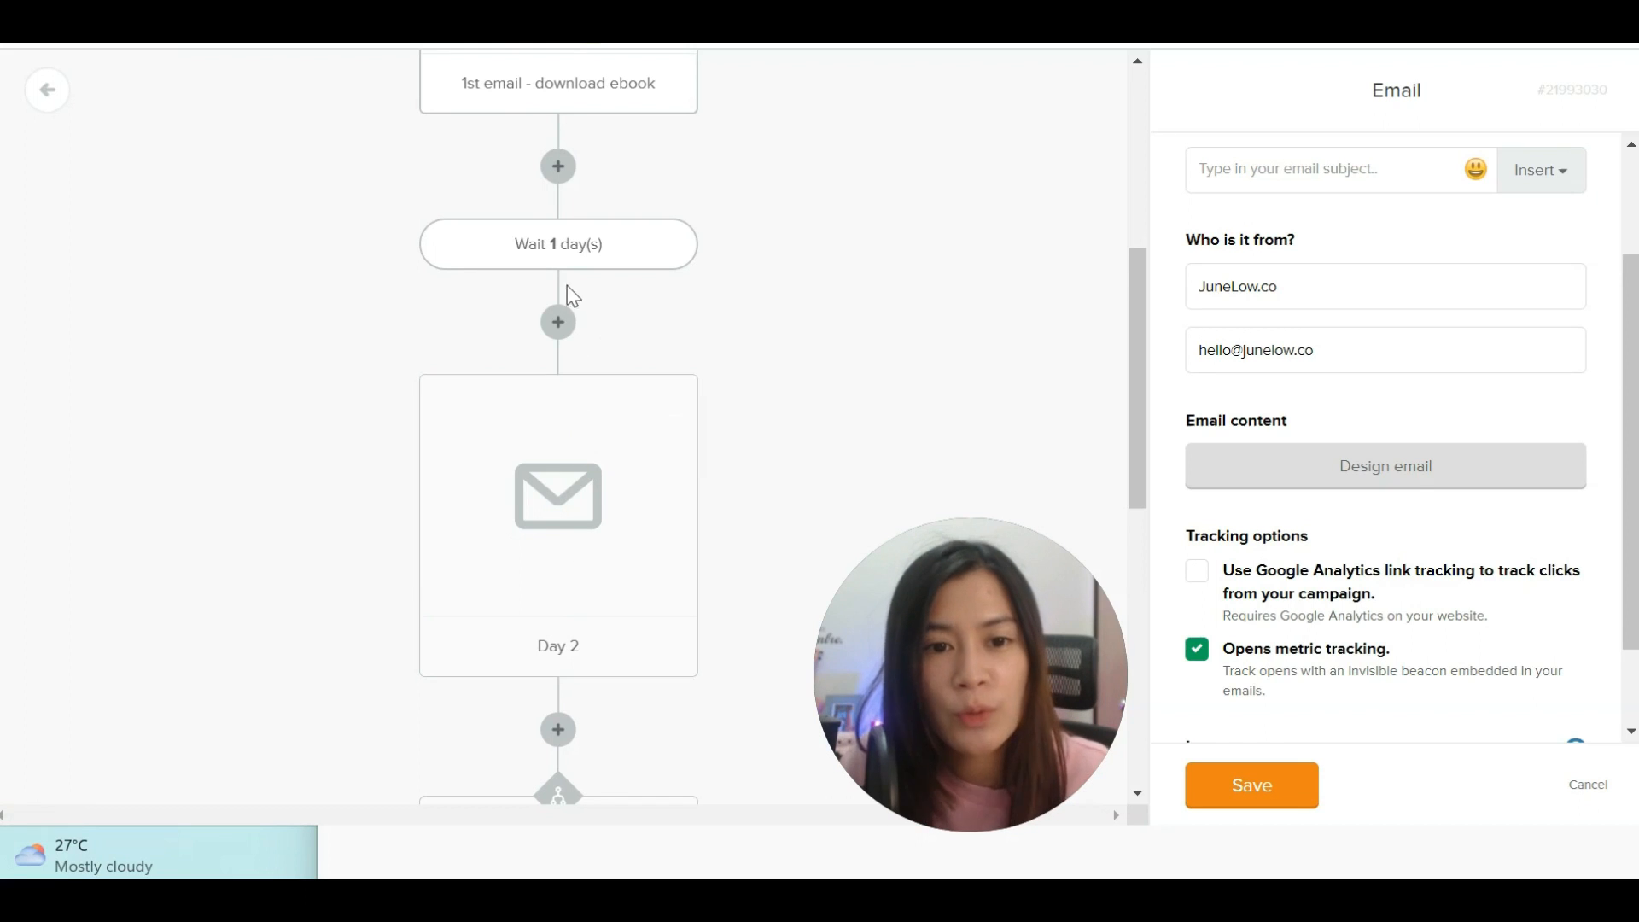
Insert a delay of 1 day(s) between the Day 2 email and the condition, and save it.
scroll(559, 179, "down", 2)
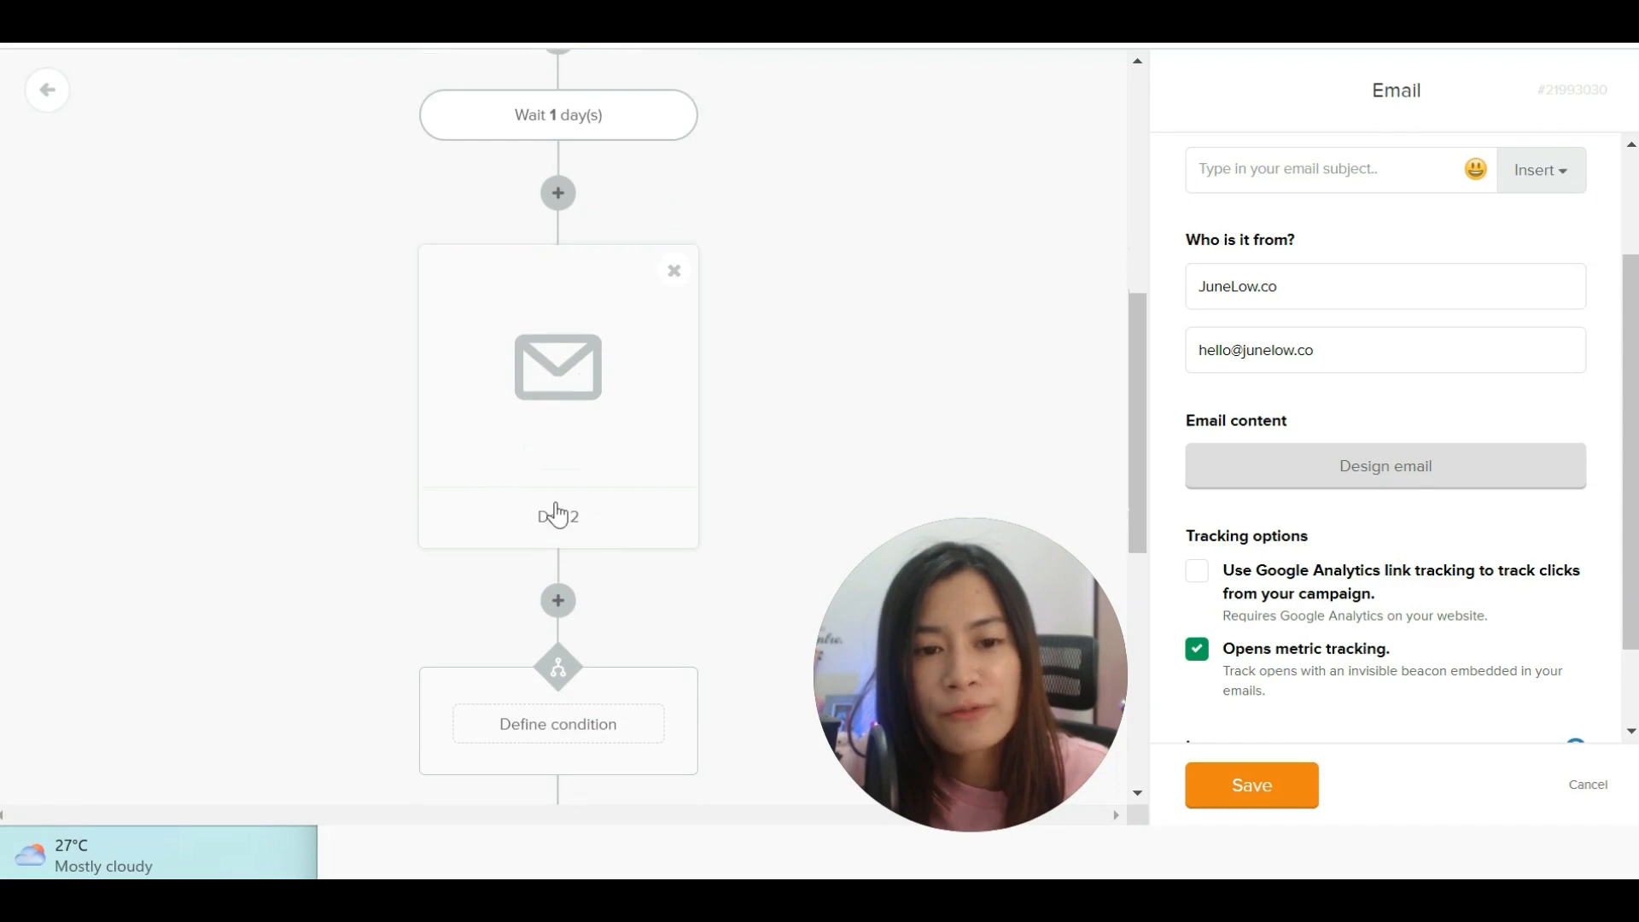
left_click(560, 602)
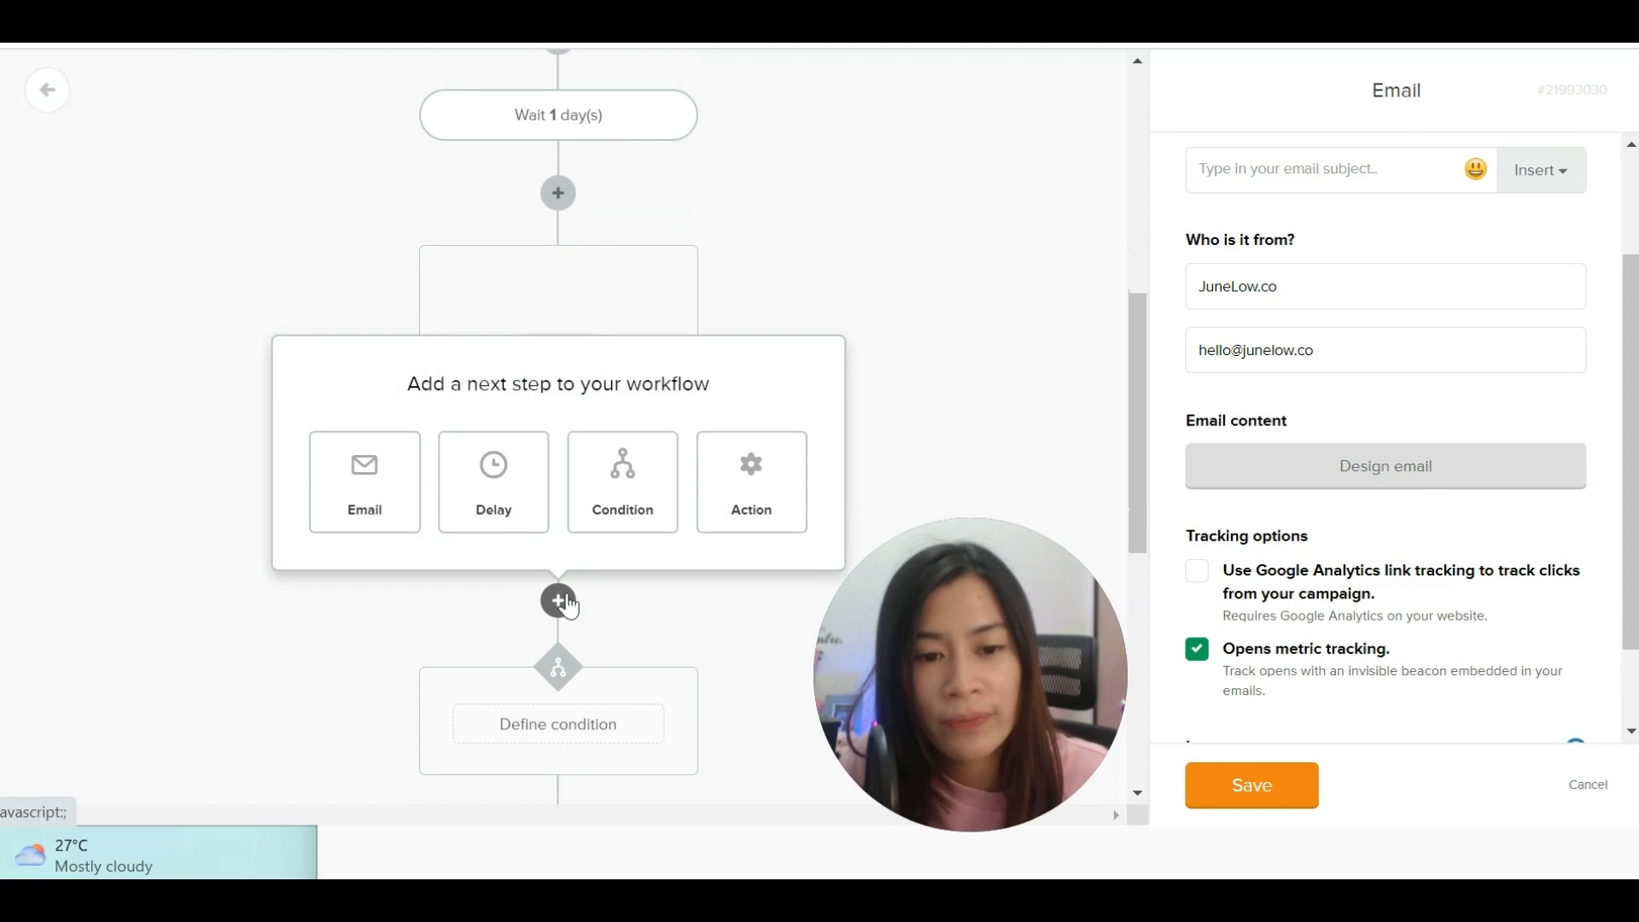
left_click(500, 512)
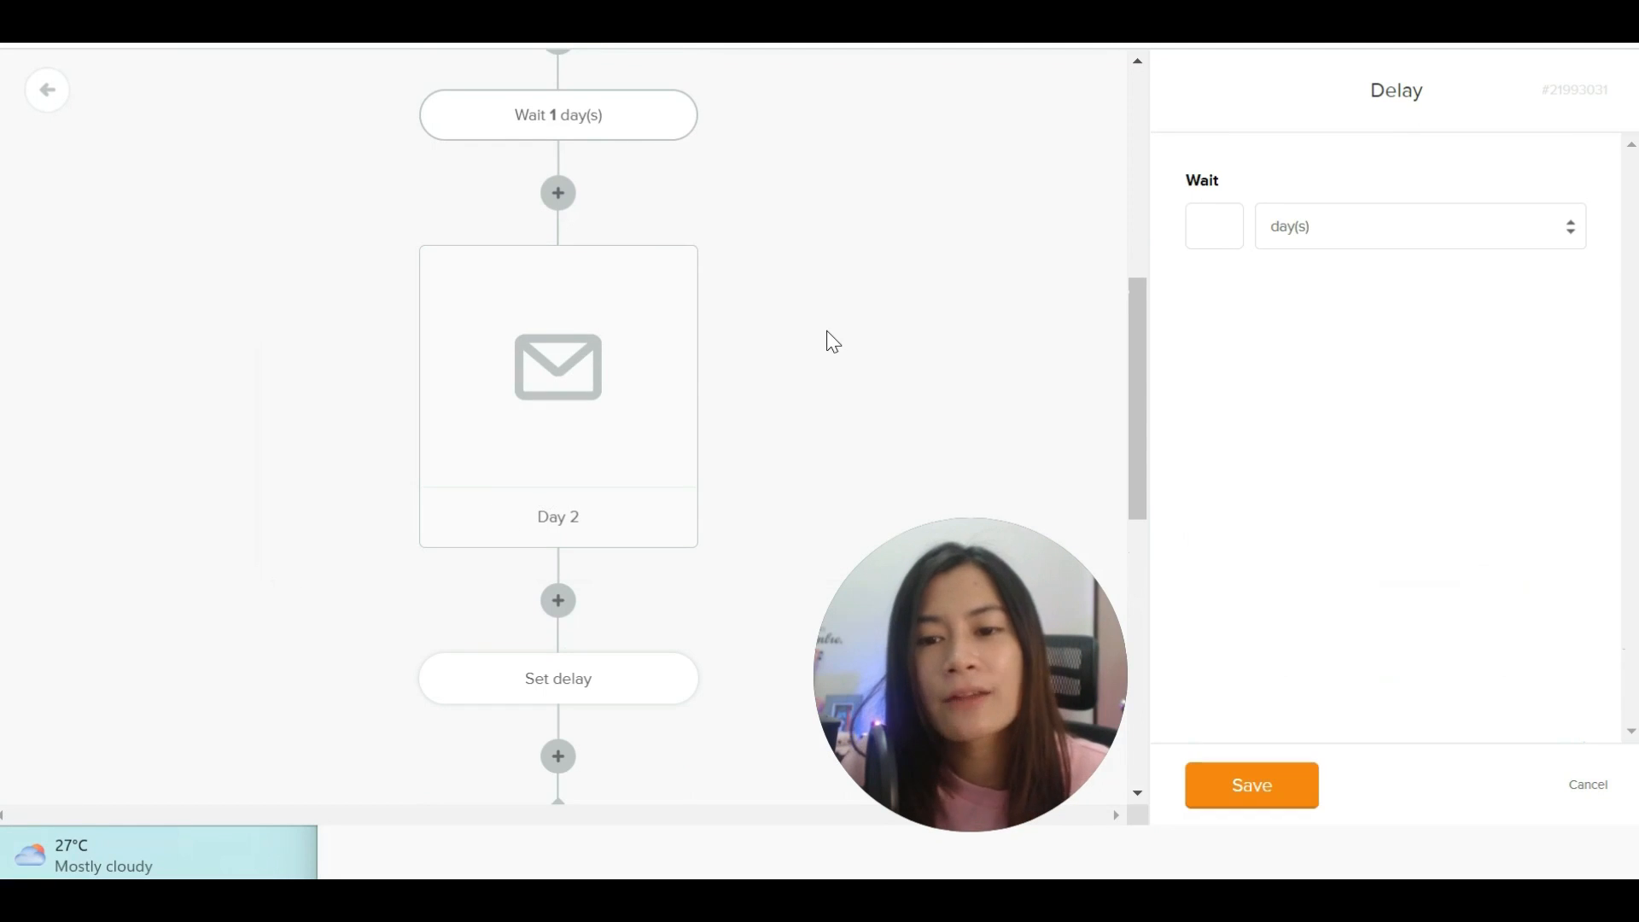
type("1")
left_click(1253, 784)
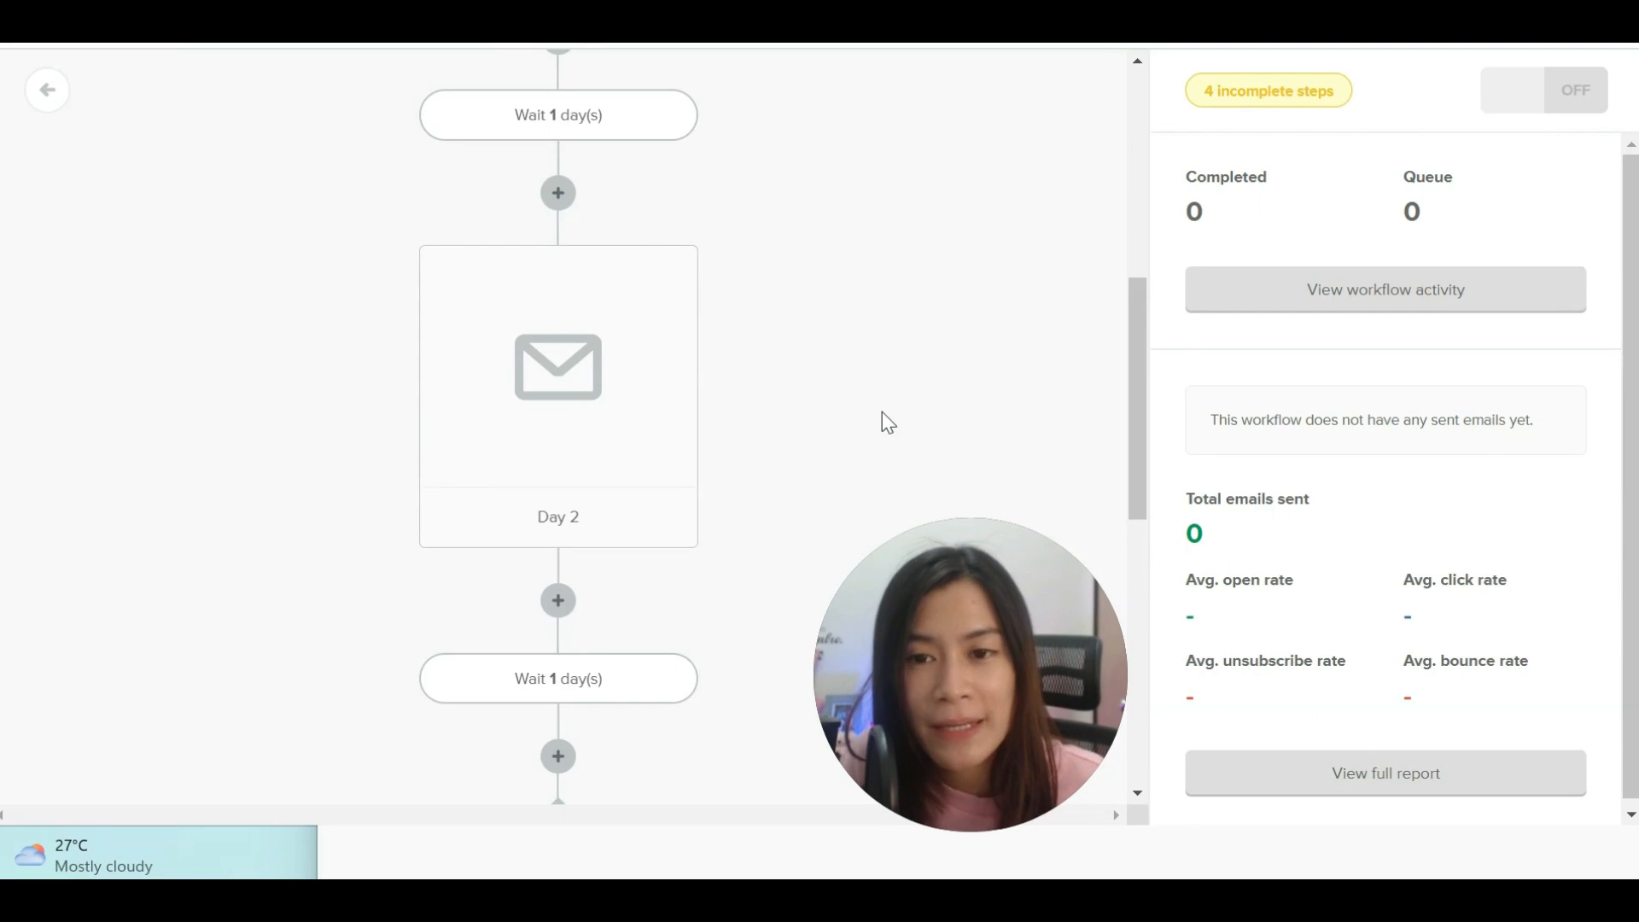
Return to the Automation workflow list and switch to Notepad to view the link file.
scroll(886, 410, "up", 8)
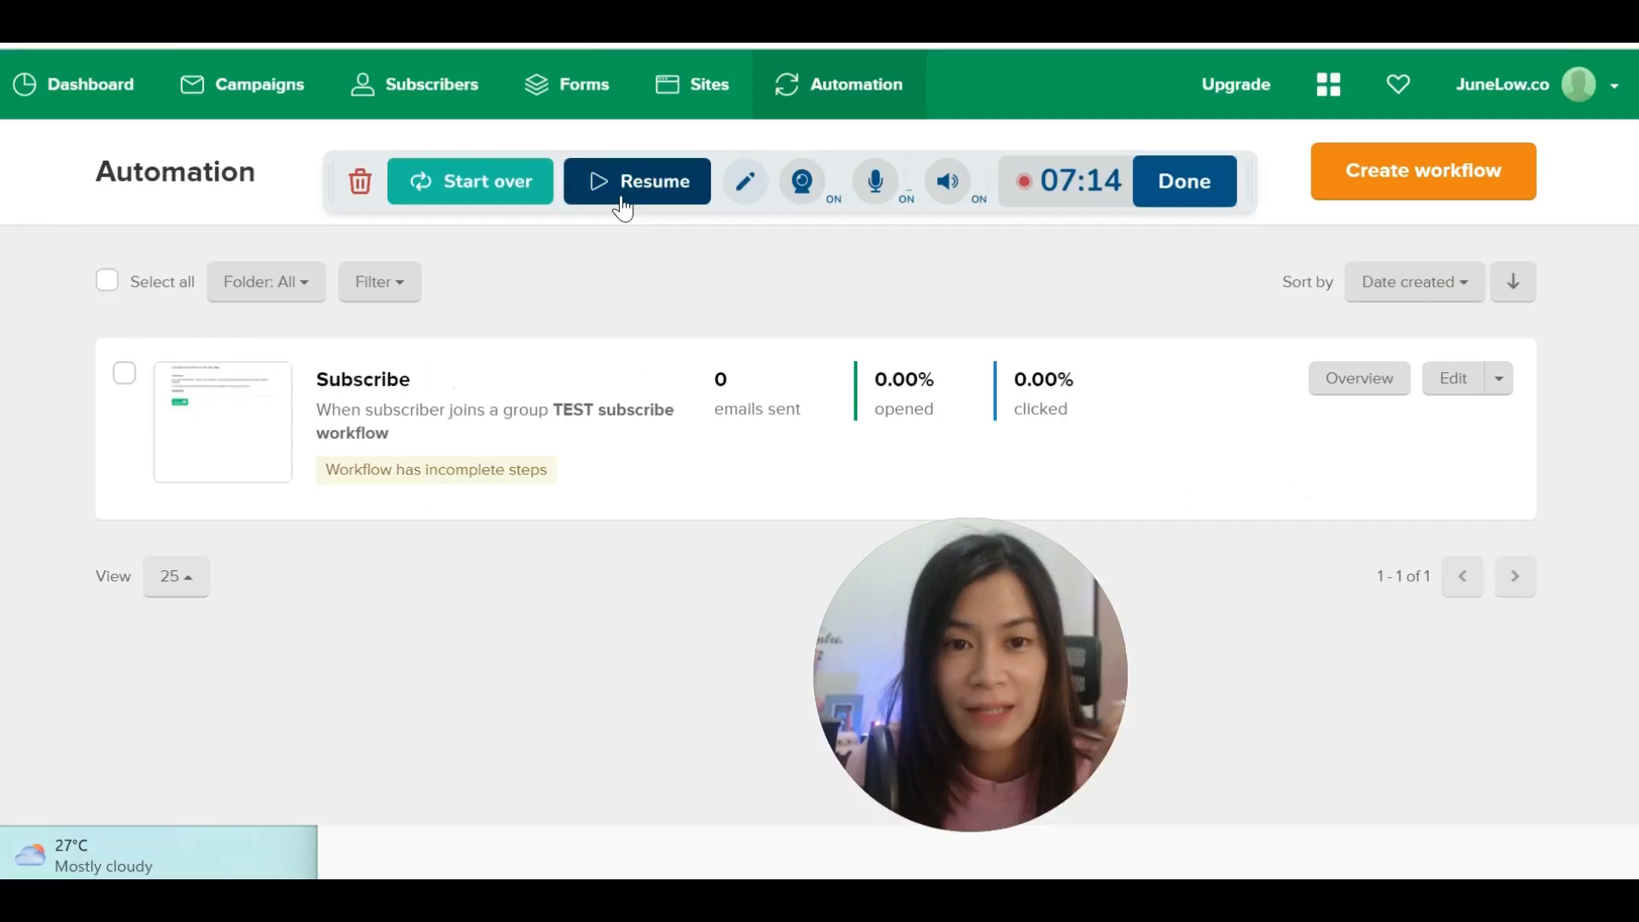
left_click(627, 192)
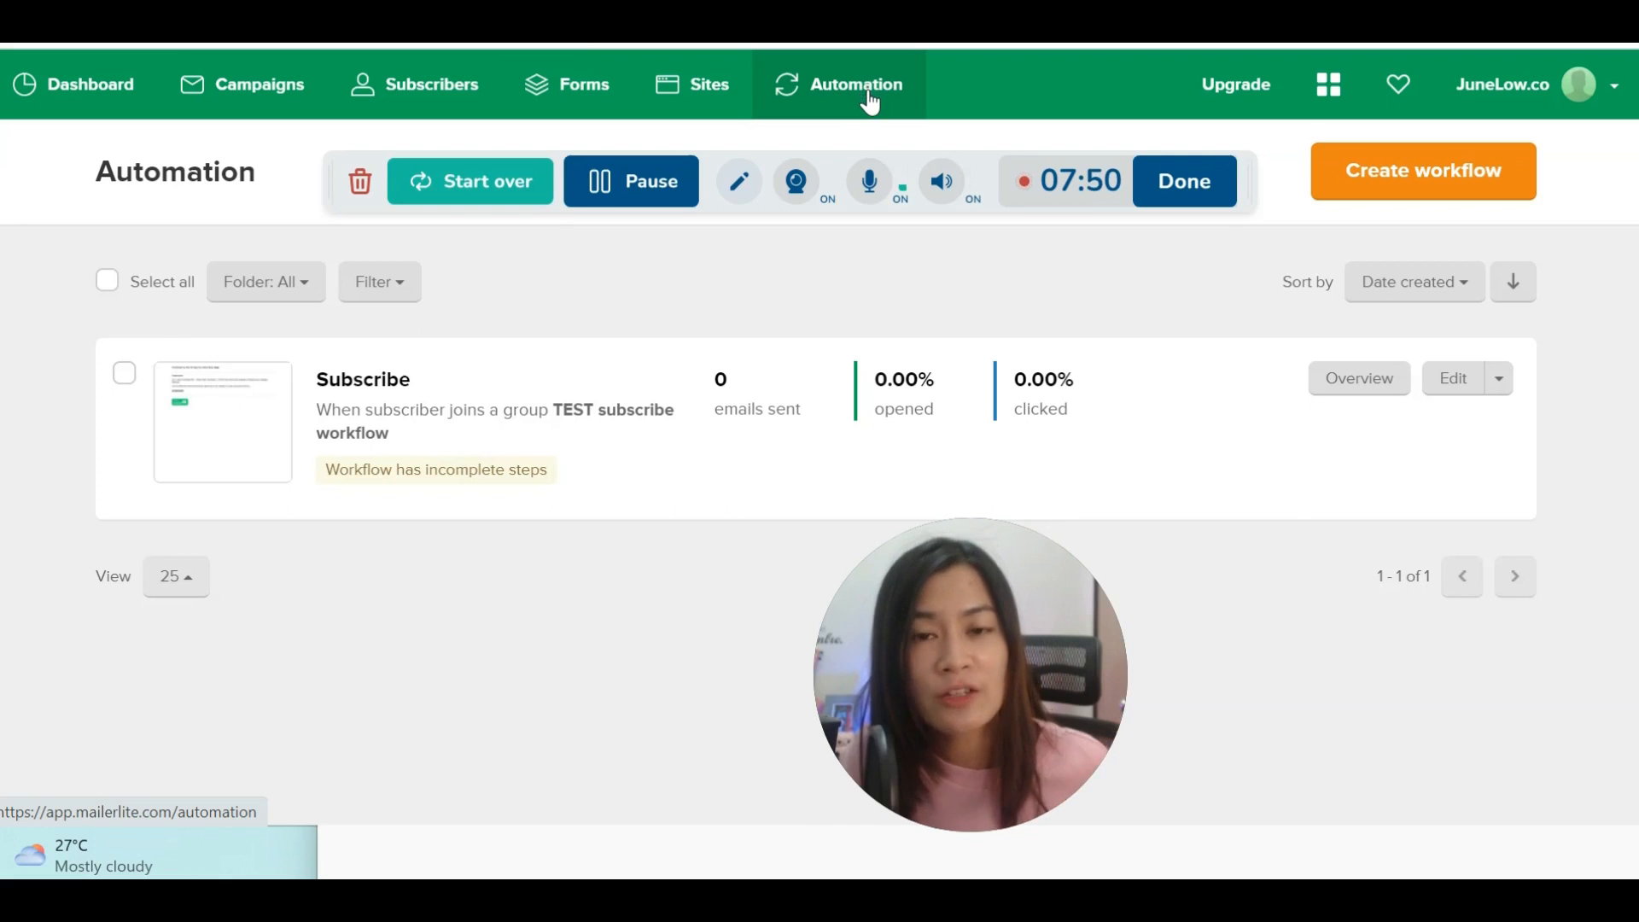
left_click(658, 869)
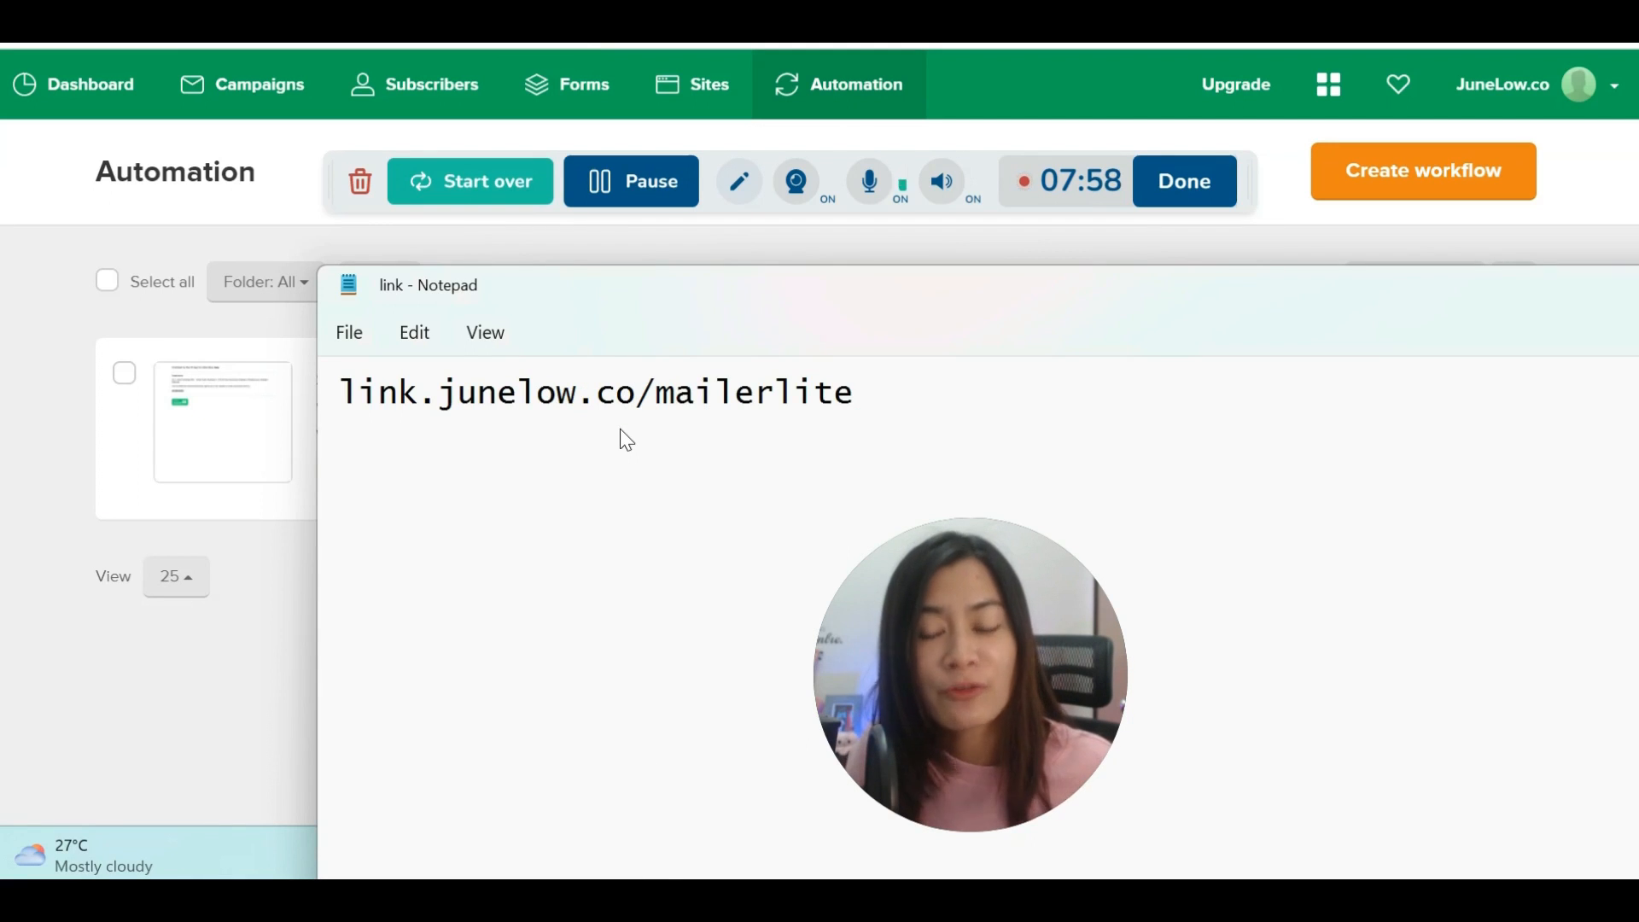